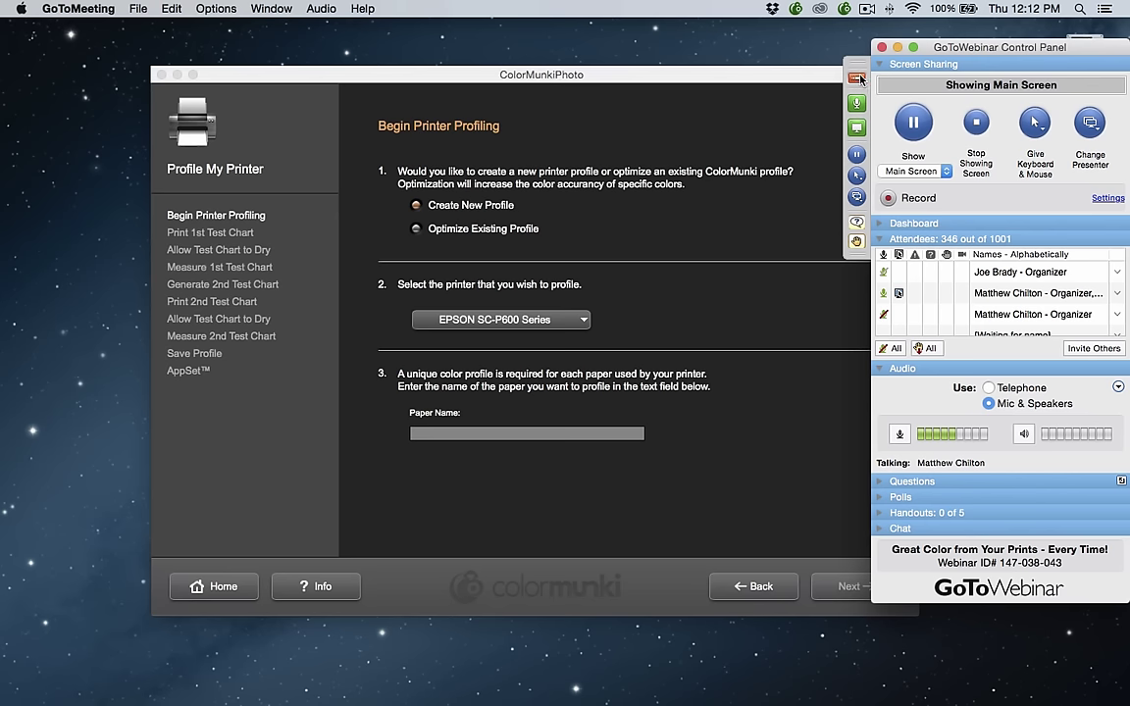
Step: Enter 'Canson Aquarelle' as the paper name and advance to printing the first test chart
left_click(698, 432)
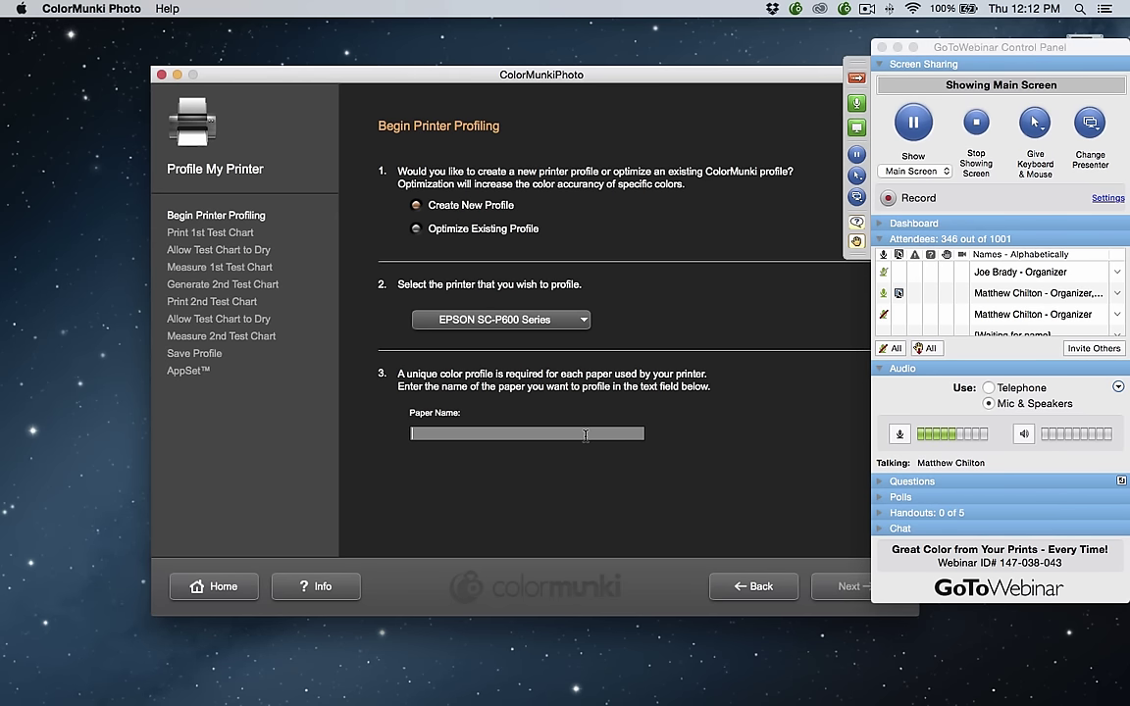
type("Cano")
key("BackSpace")
type("son Aq")
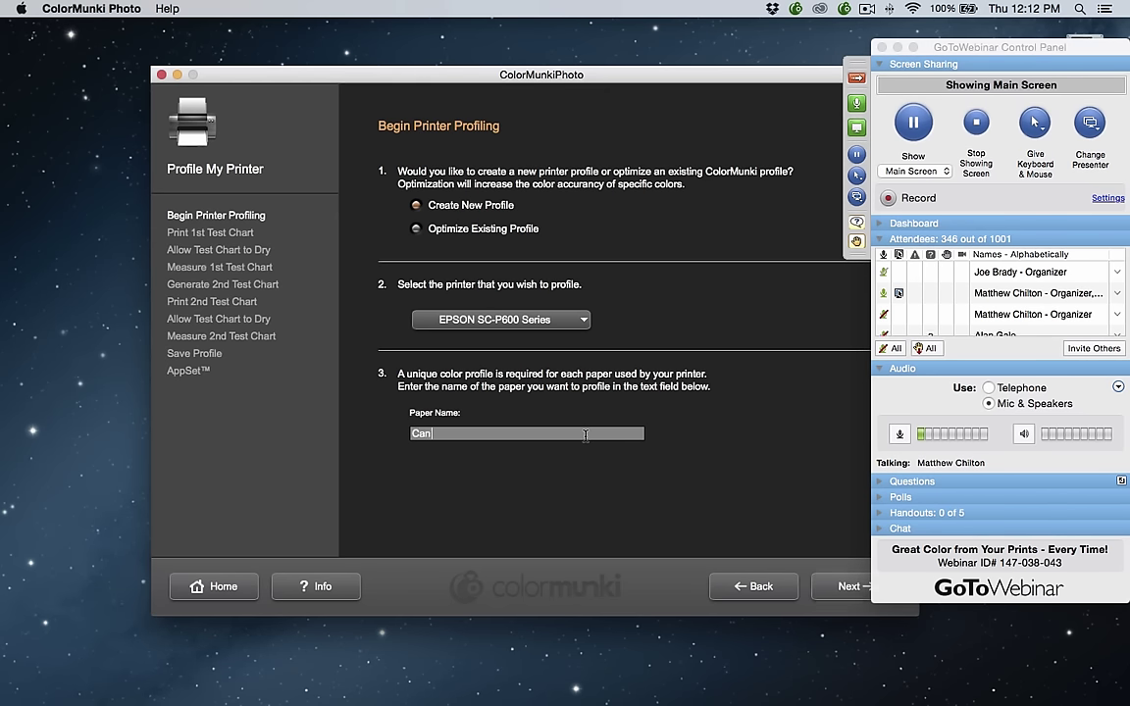
type("uar")
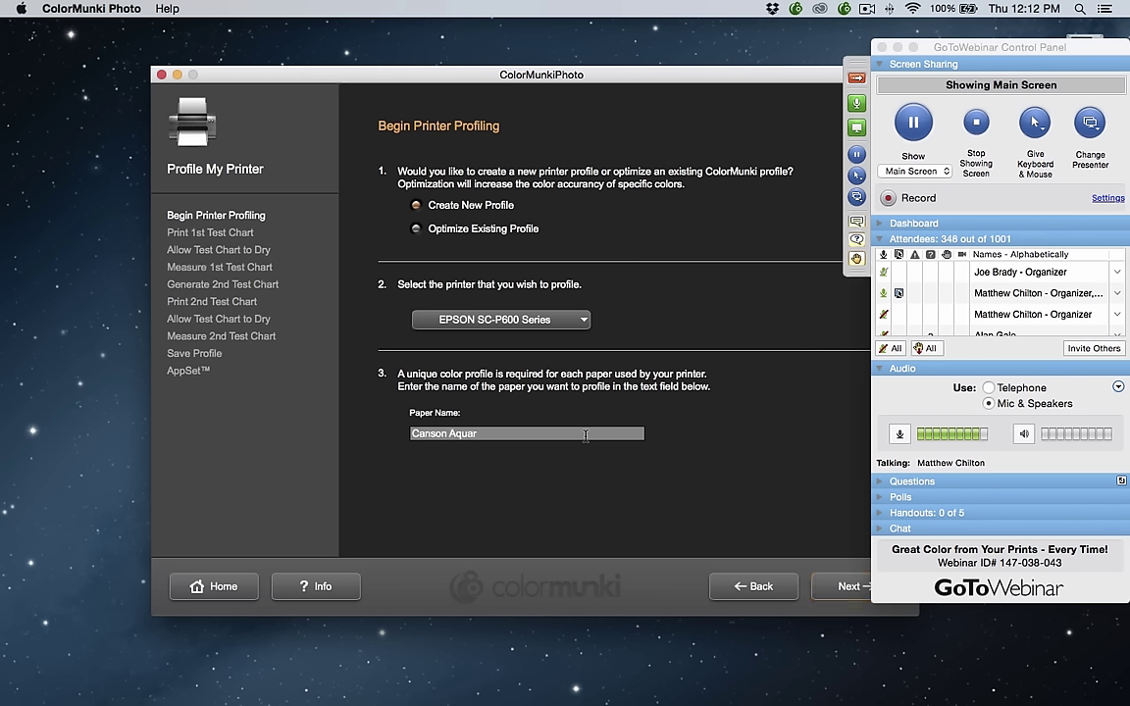
type("elle")
key("Return")
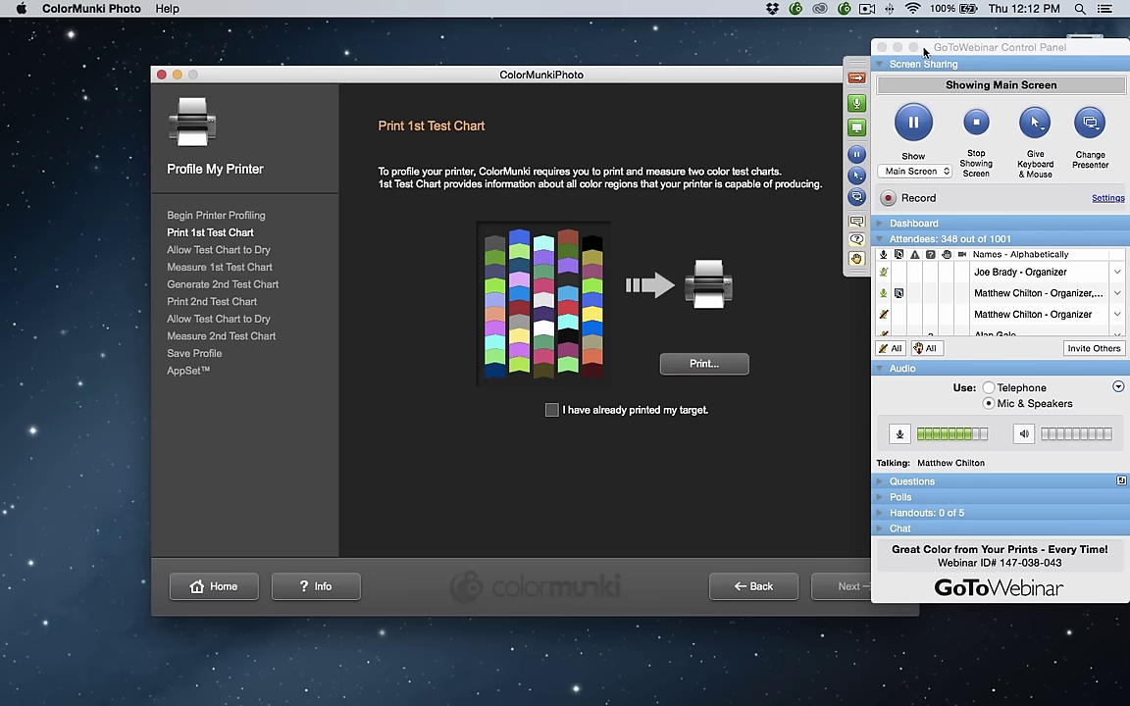
Step: Move the webinar panel aside and switch to the slideshow presentation
left_click_drag(913, 47, 990, 69)
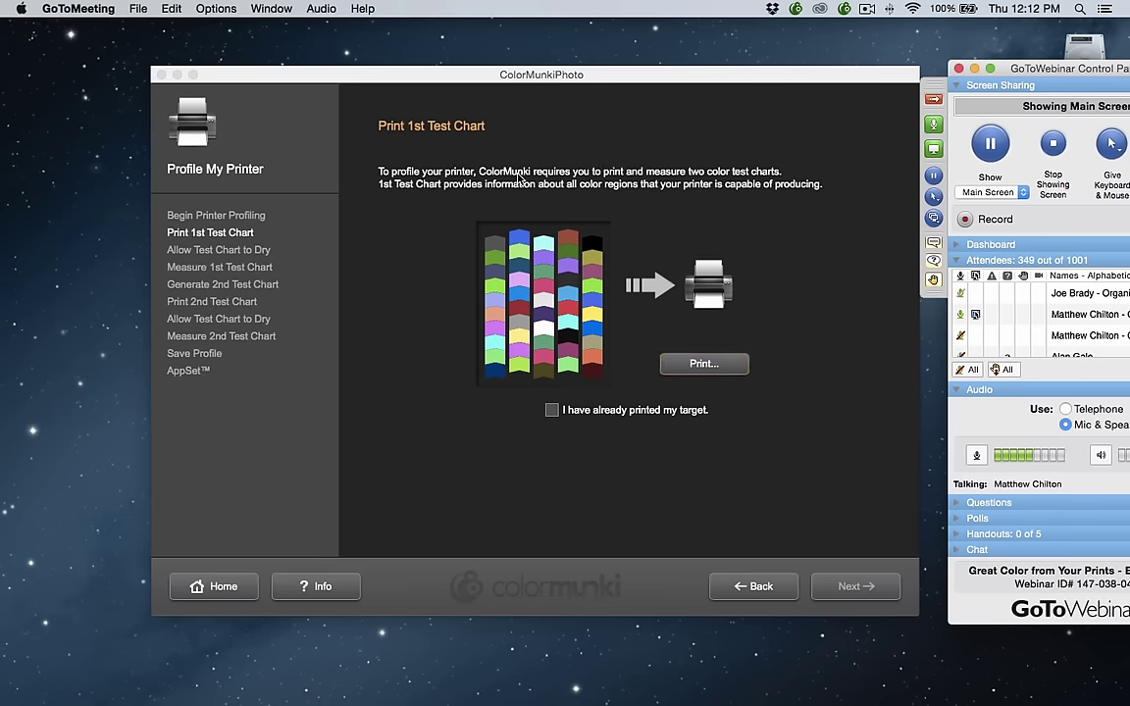
key("super+Tab")
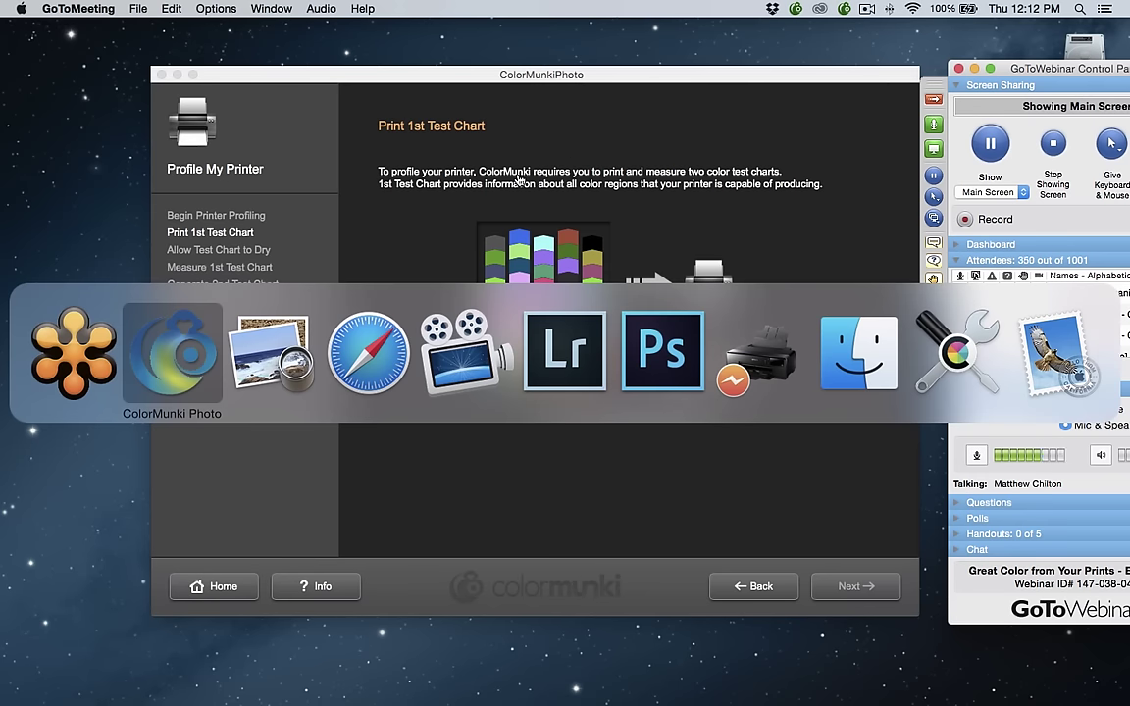
key("super+Tab")
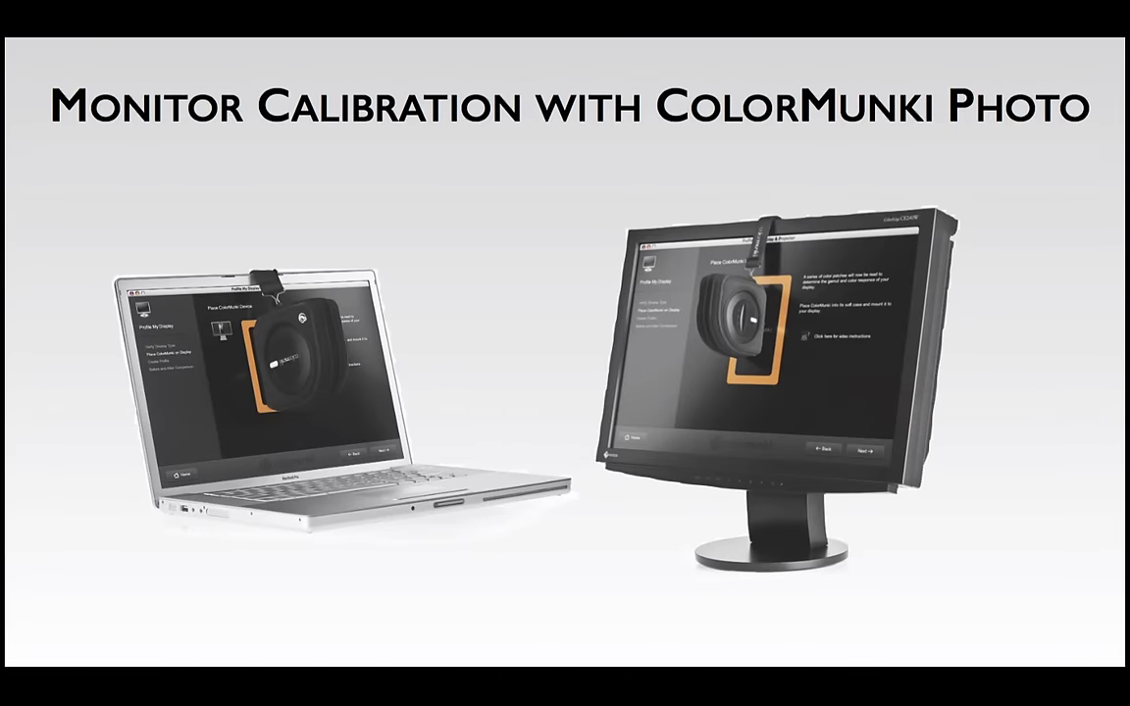
key("super+Tab")
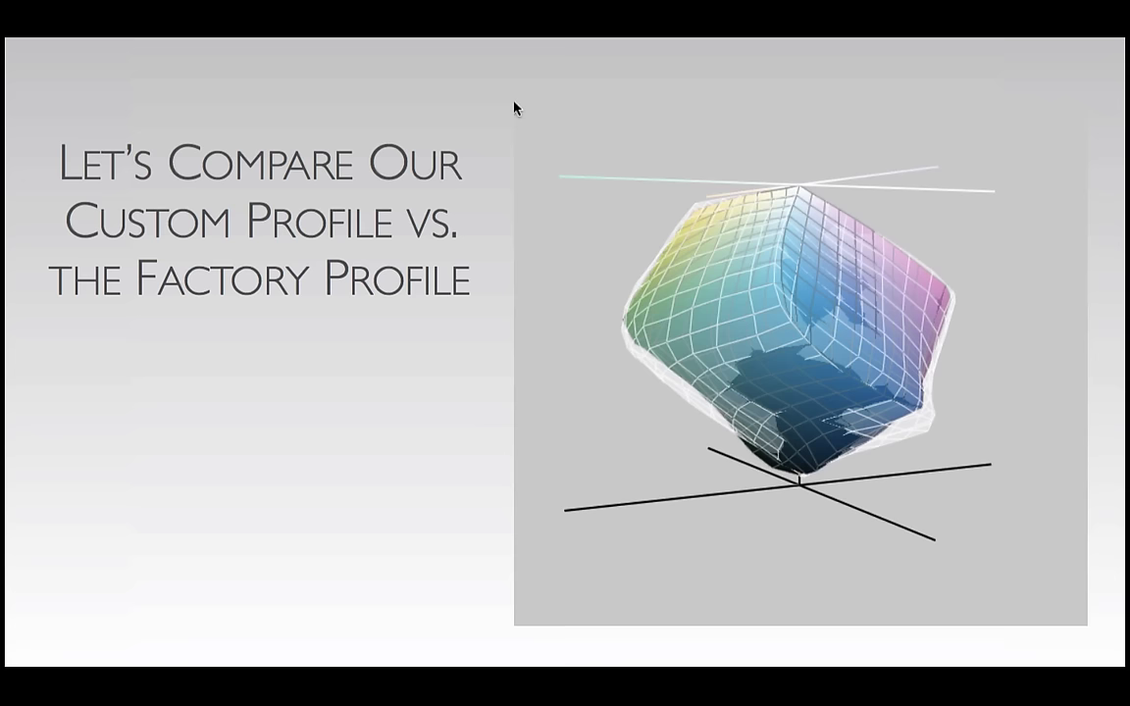
key("super+Tab")
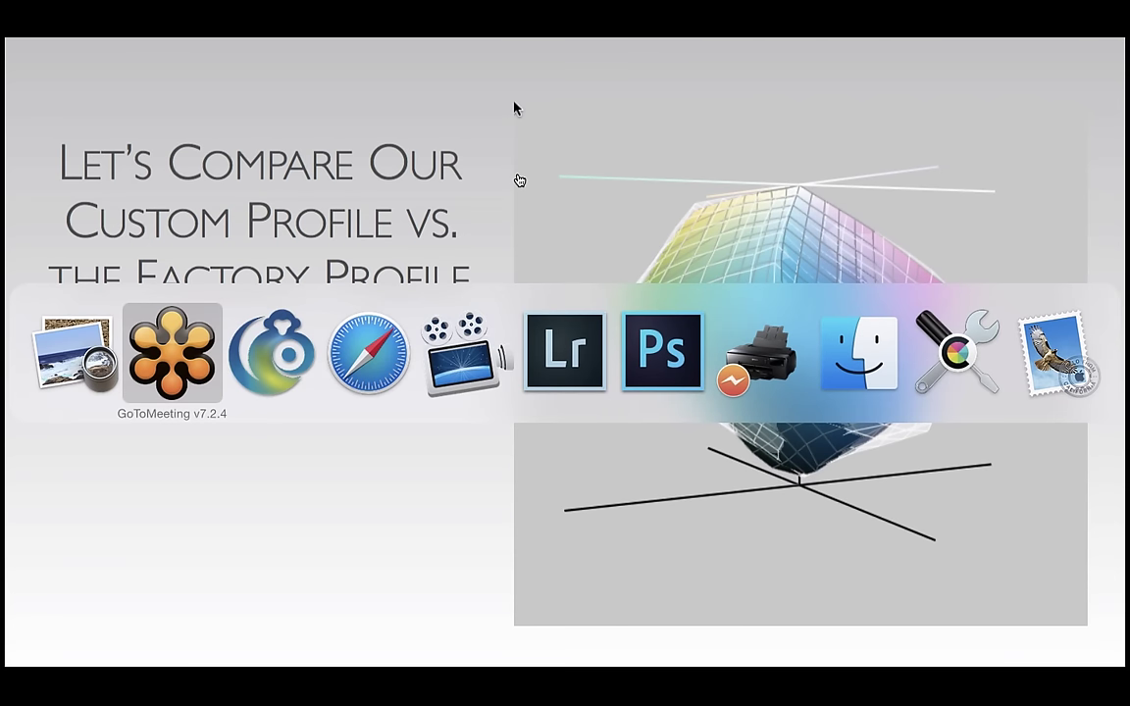
key("super+Tab")
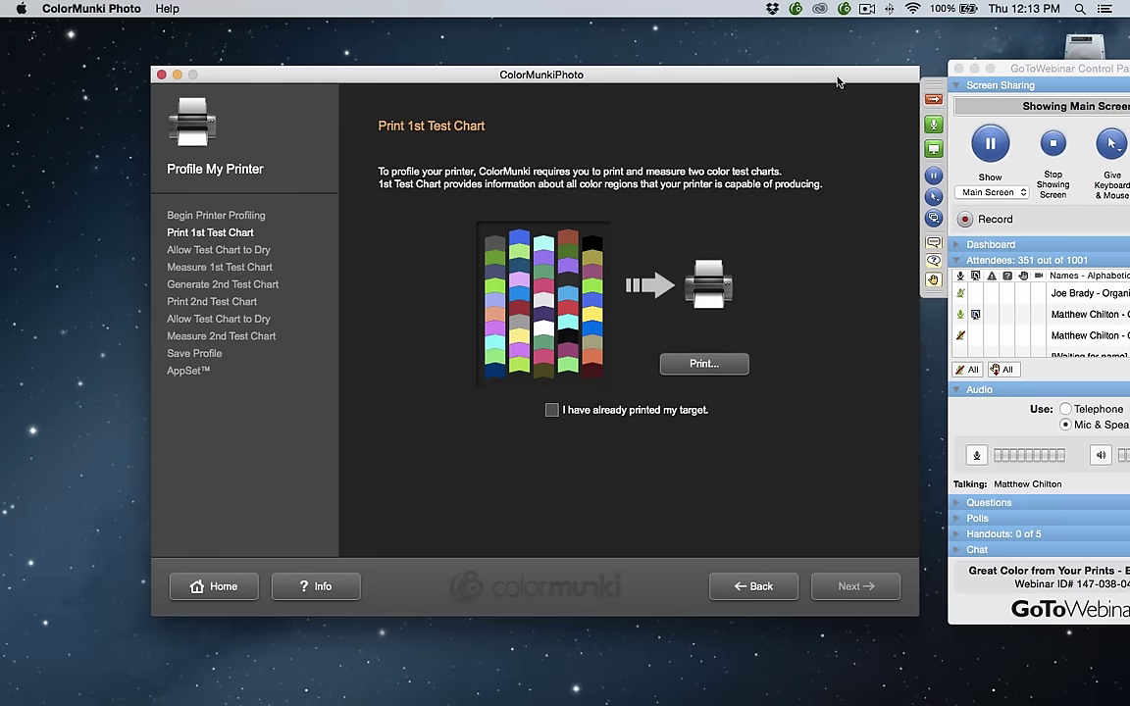
Step: Hide the webinar panel, mark the first target as already printed, and continue to measuring
left_click_drag(755, 72, 737, 72)
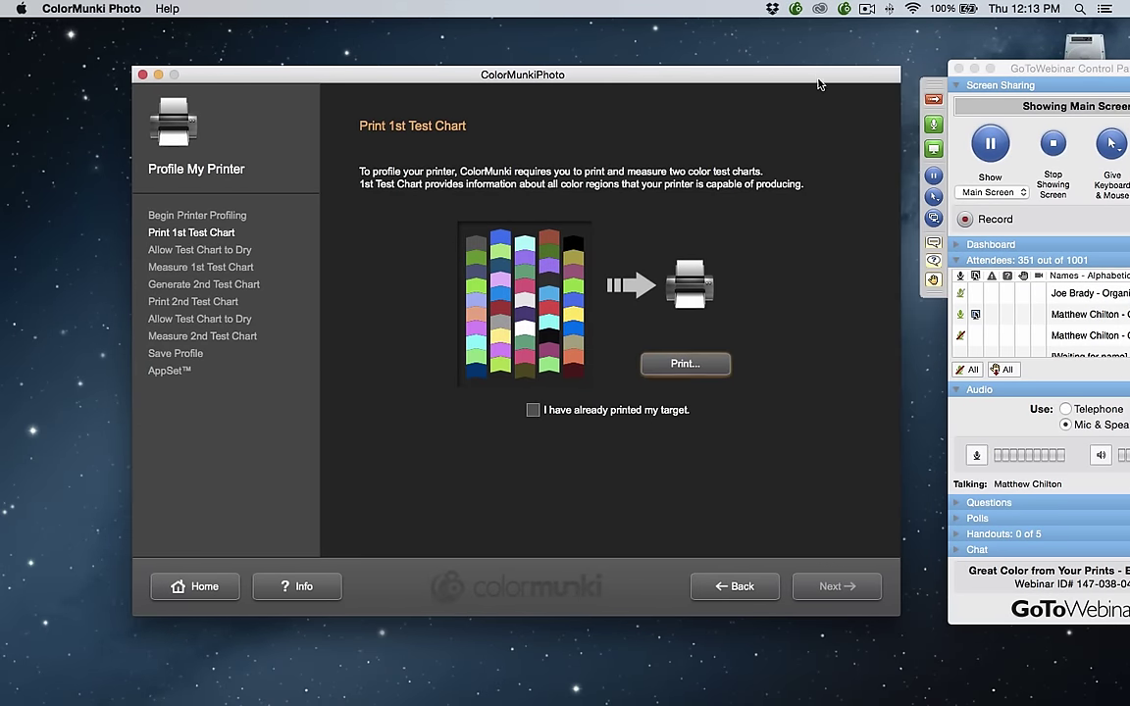
left_click(933, 98)
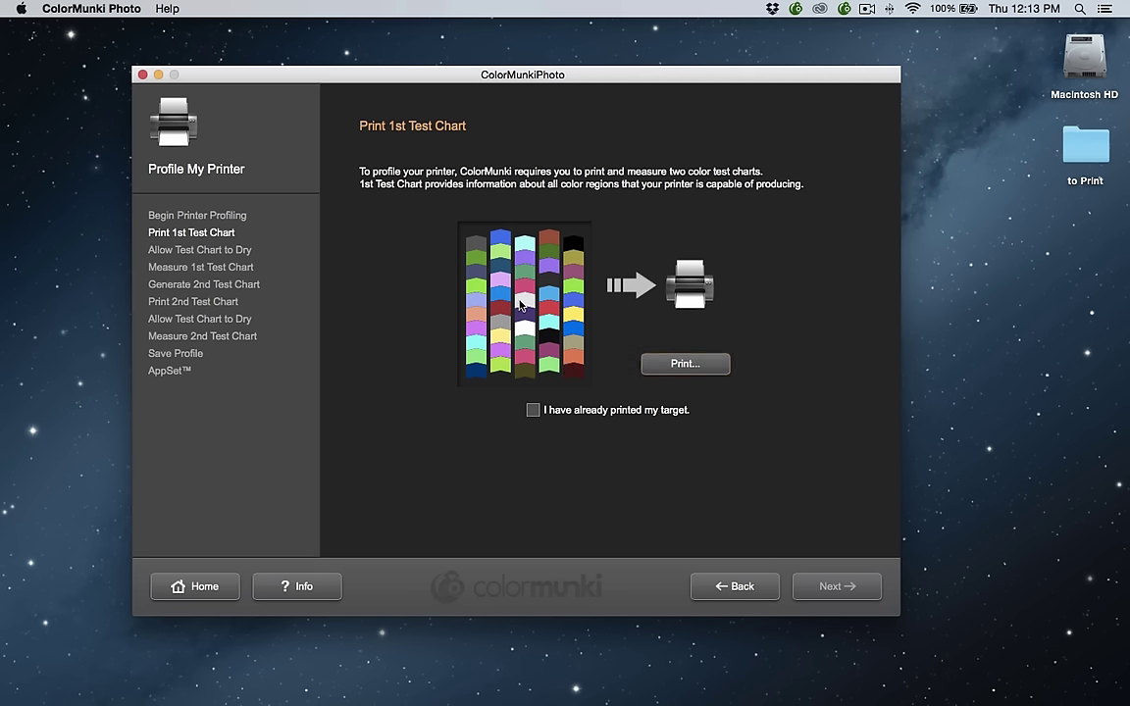
left_click(533, 410)
left_click(835, 586)
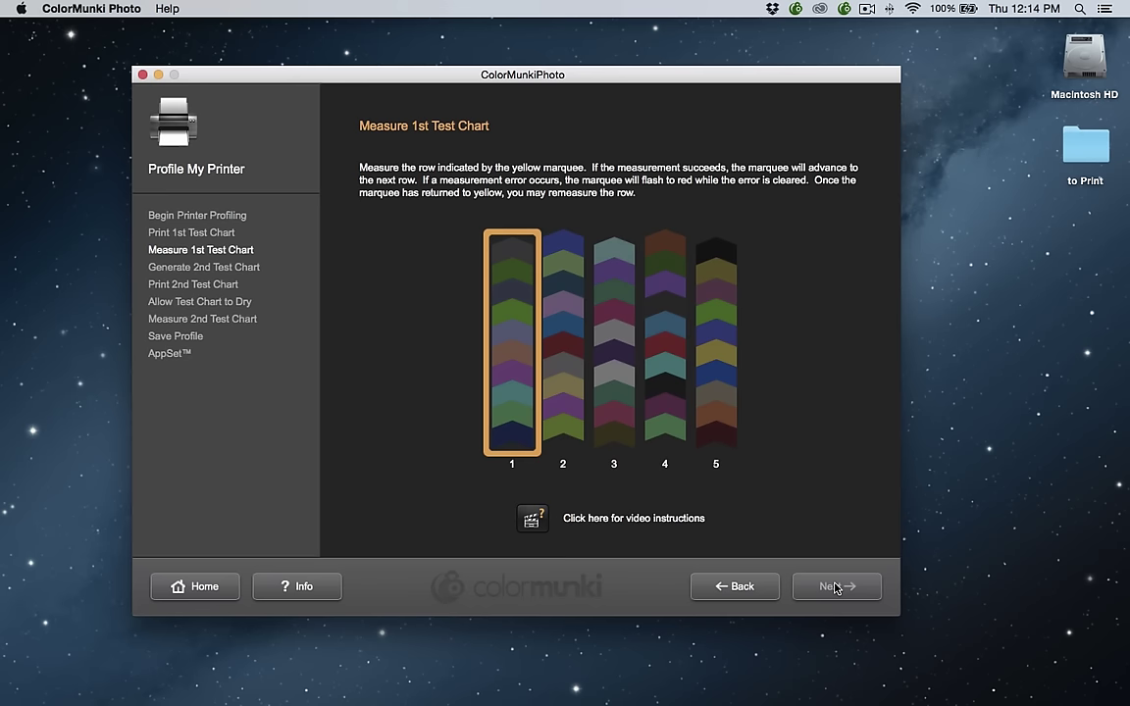
left_click(533, 520)
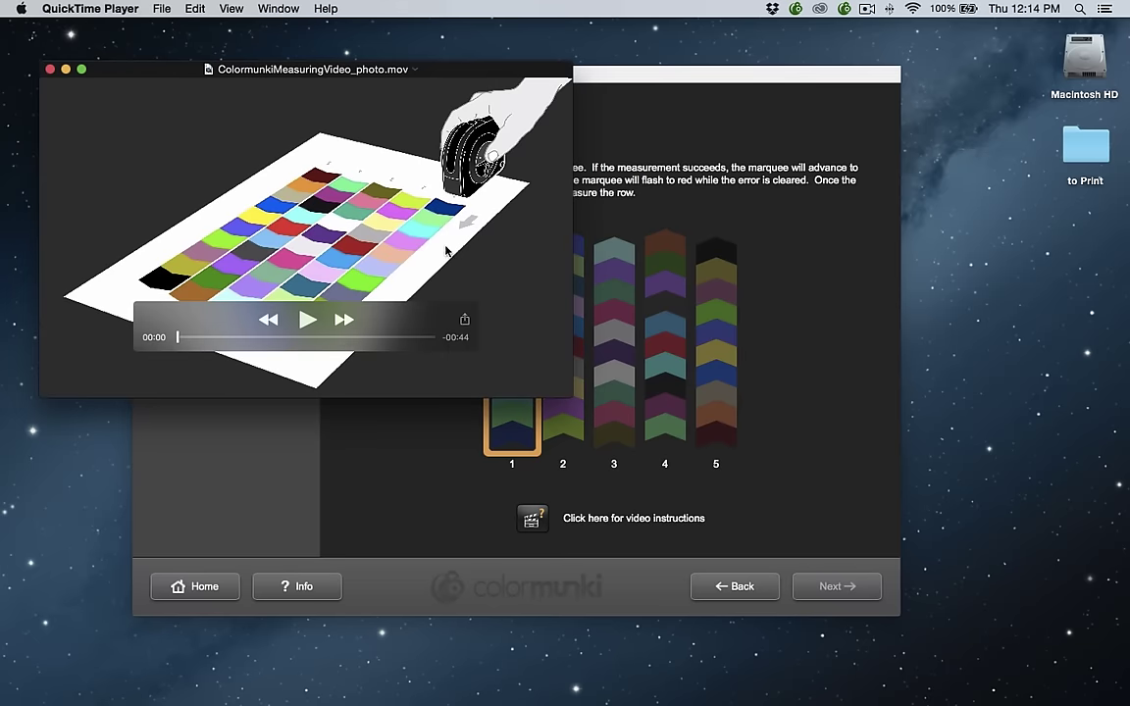
left_click(305, 320)
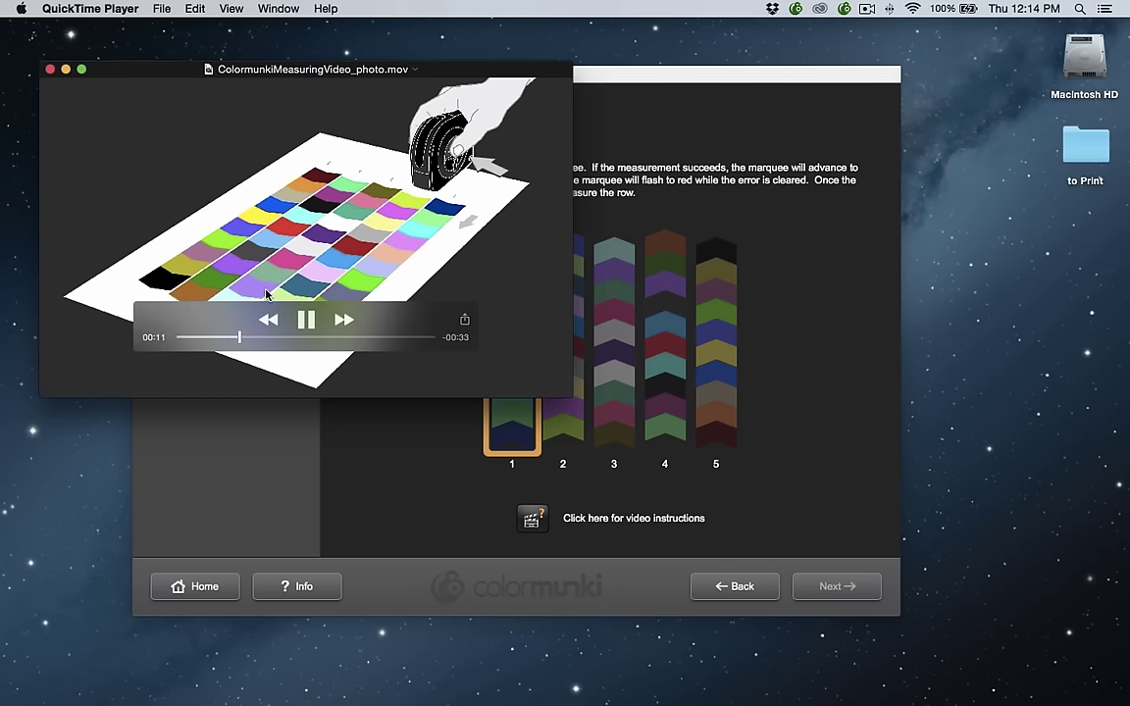
left_click(304, 321)
left_click(50, 68)
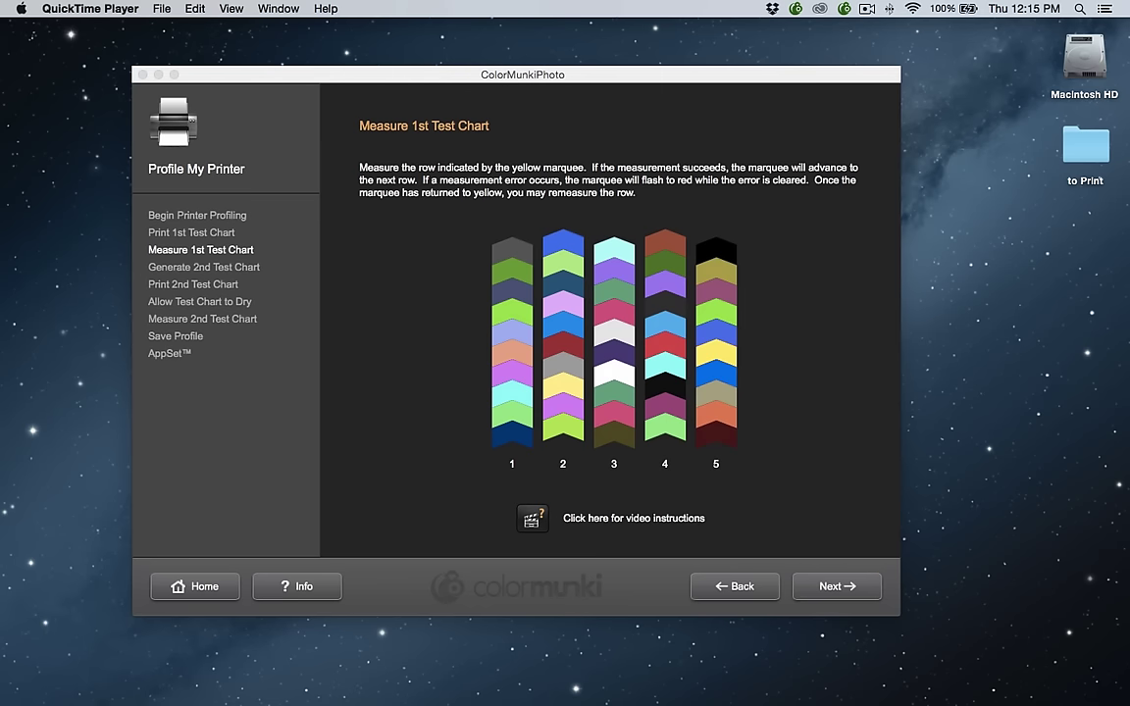
Step: Continue past measuring the first chart so the 2nd test chart is generated
left_click(819, 589)
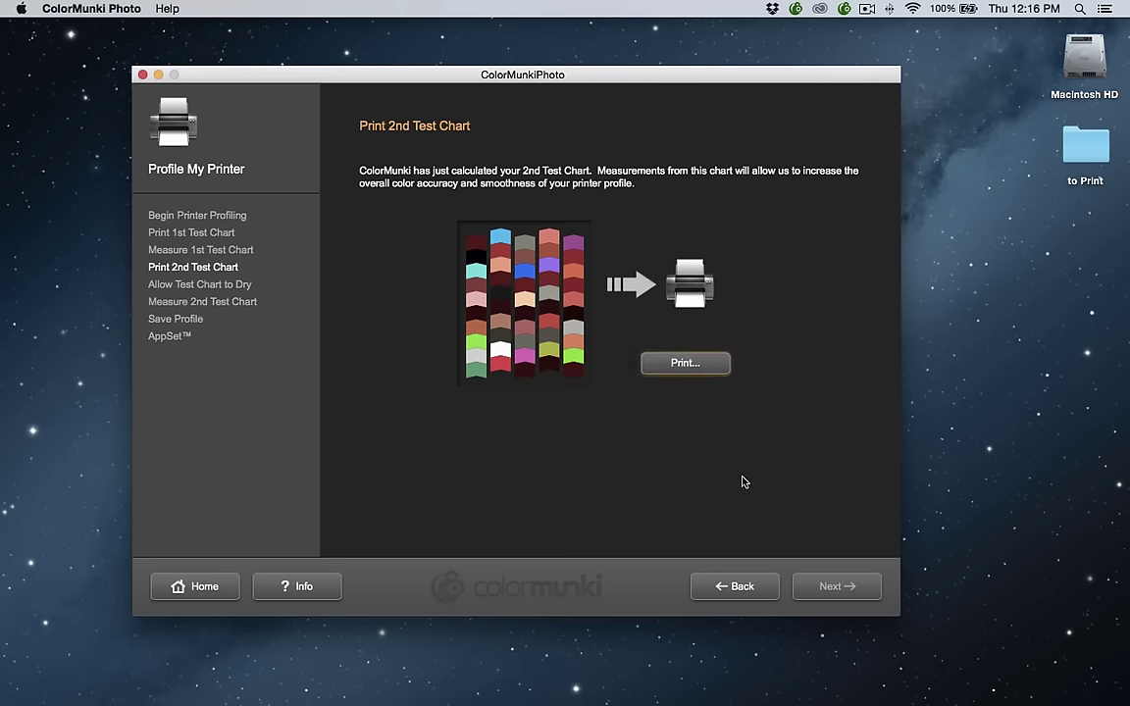
Step: Print the 2nd test chart after checking the Printer Settings pane in the print dialog
left_click(696, 366)
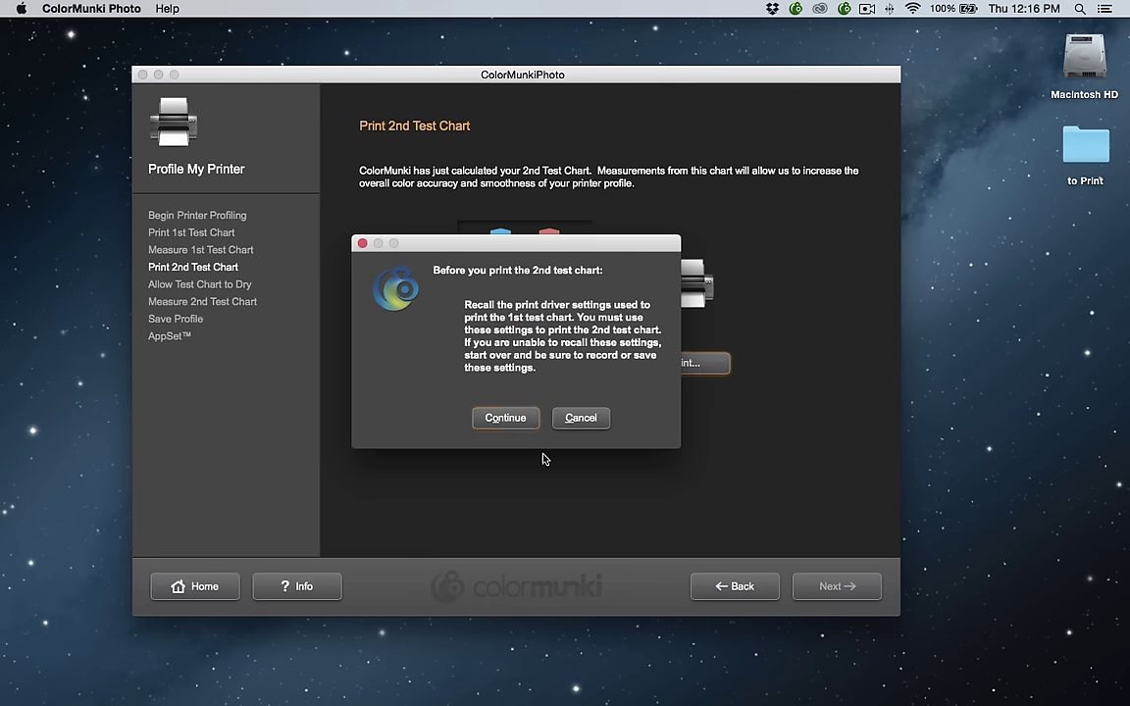
left_click(506, 418)
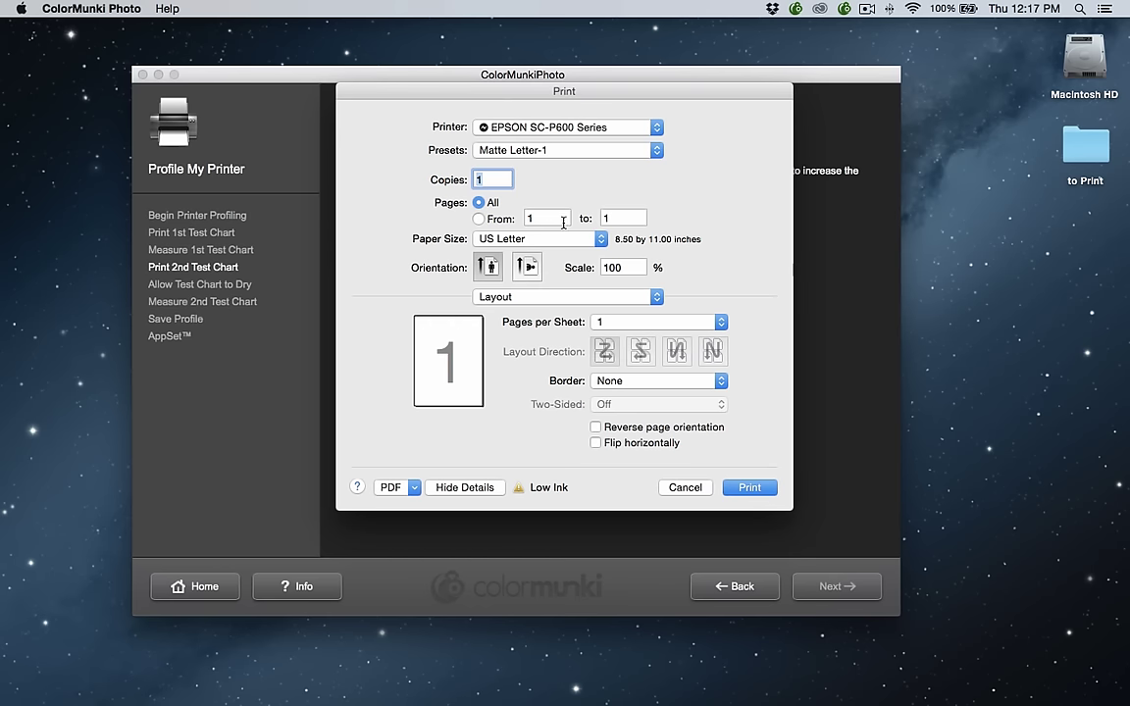
left_click(568, 297)
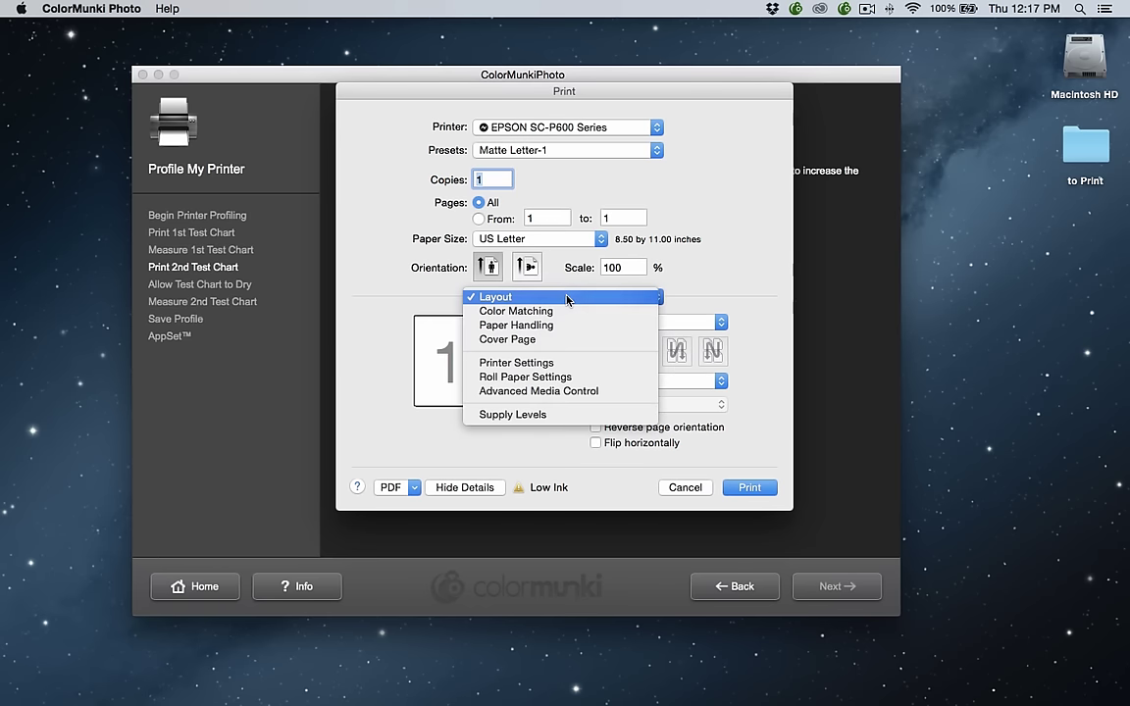
left_click(574, 359)
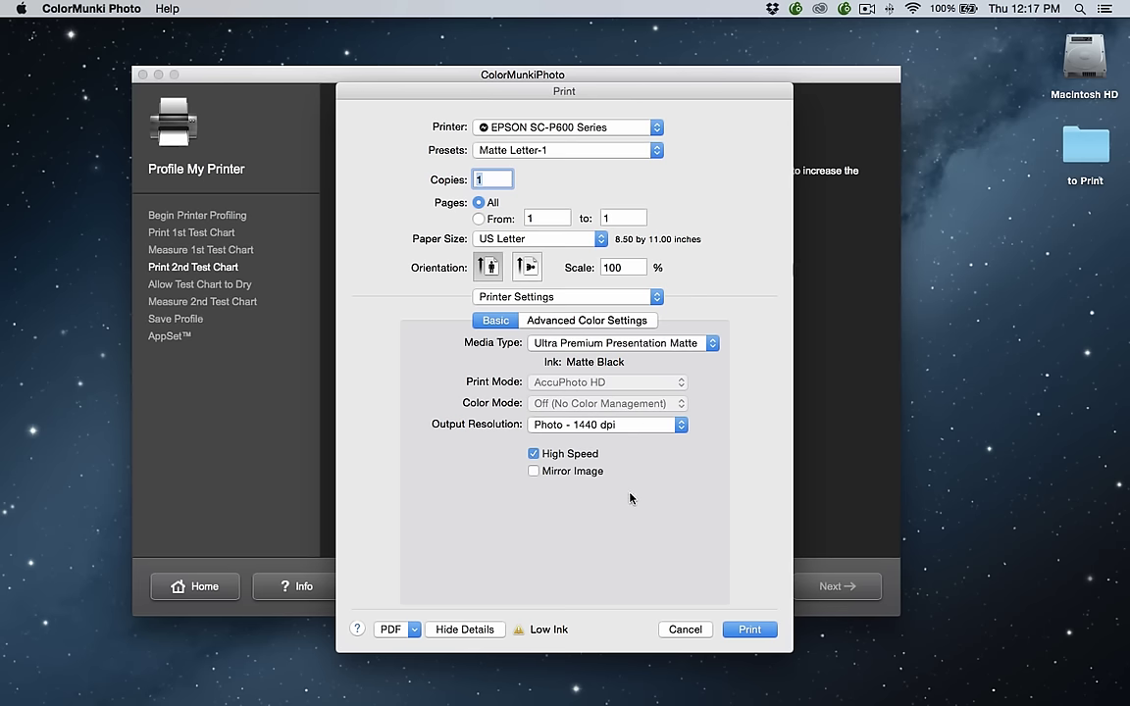
left_click(741, 634)
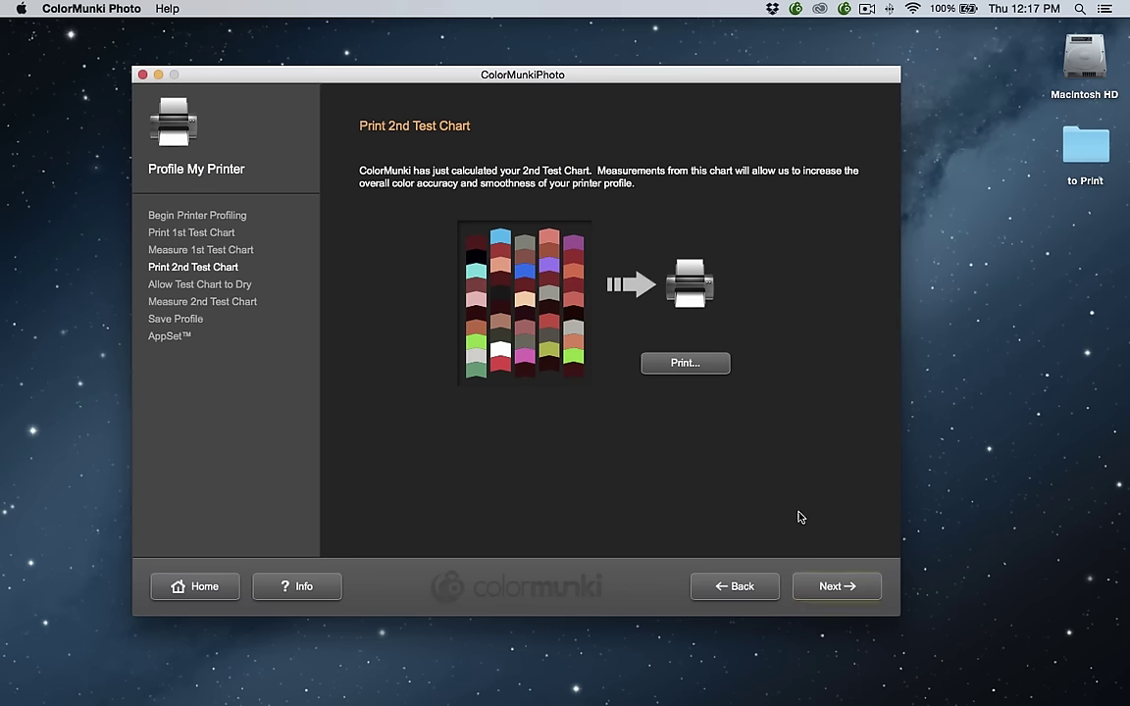
Step: Skip the drying process and continue to measuring the 2nd test chart
left_click(834, 587)
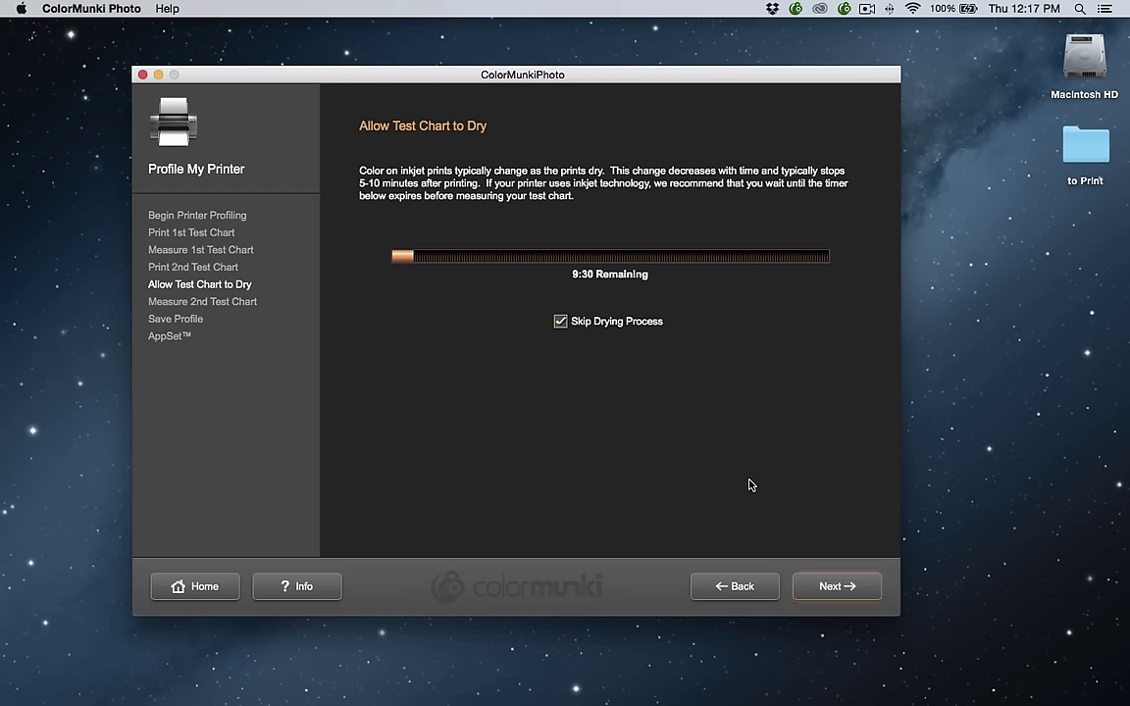
left_click(830, 587)
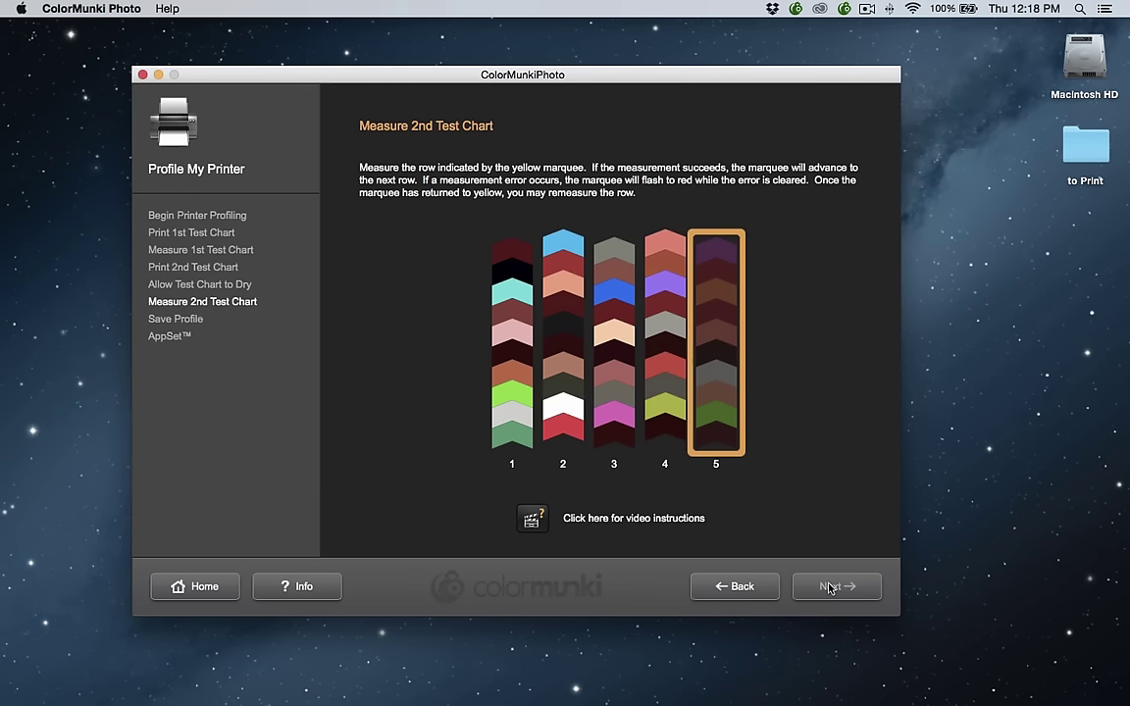
Step: Edit the profile name to 'CMP Canson Aquarelle p600.icc' and save the profile
left_click(830, 587)
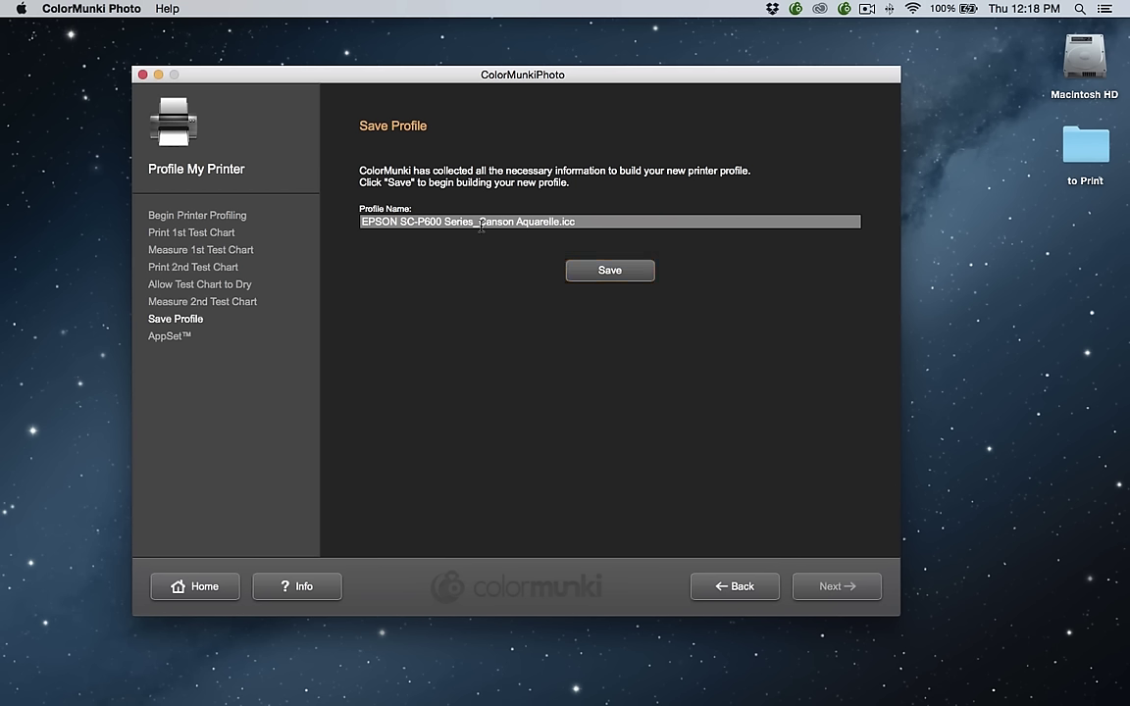
left_click_drag(479, 224, 317, 213)
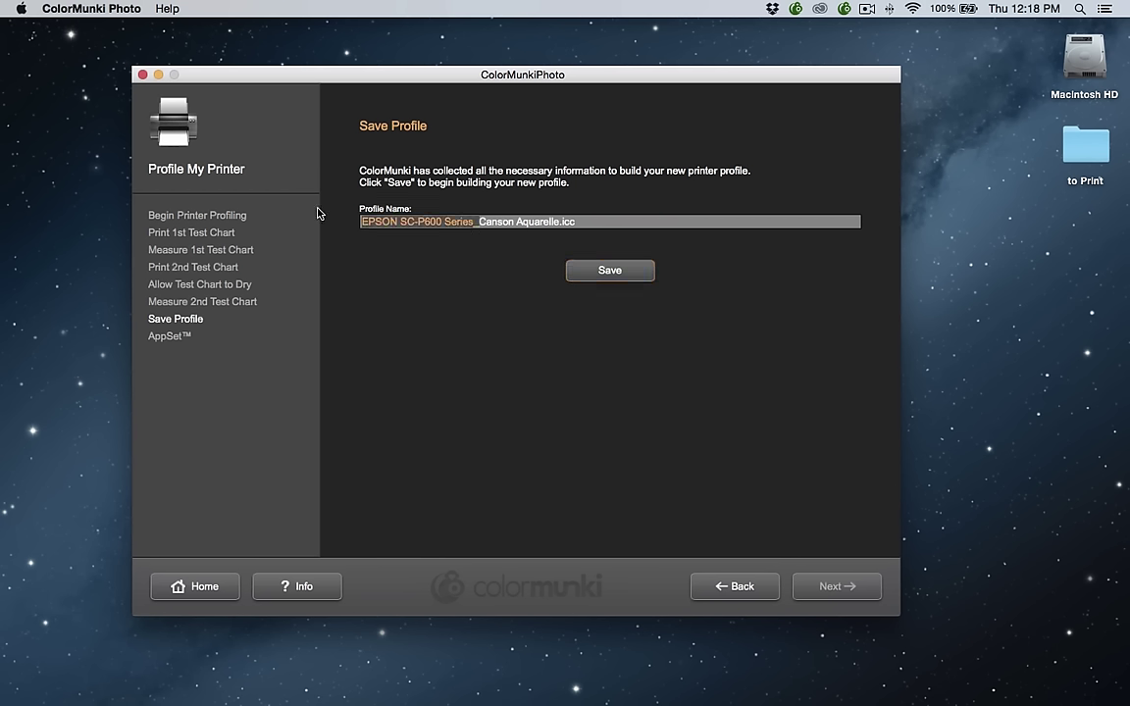
key("BackSpace")
left_click(445, 221)
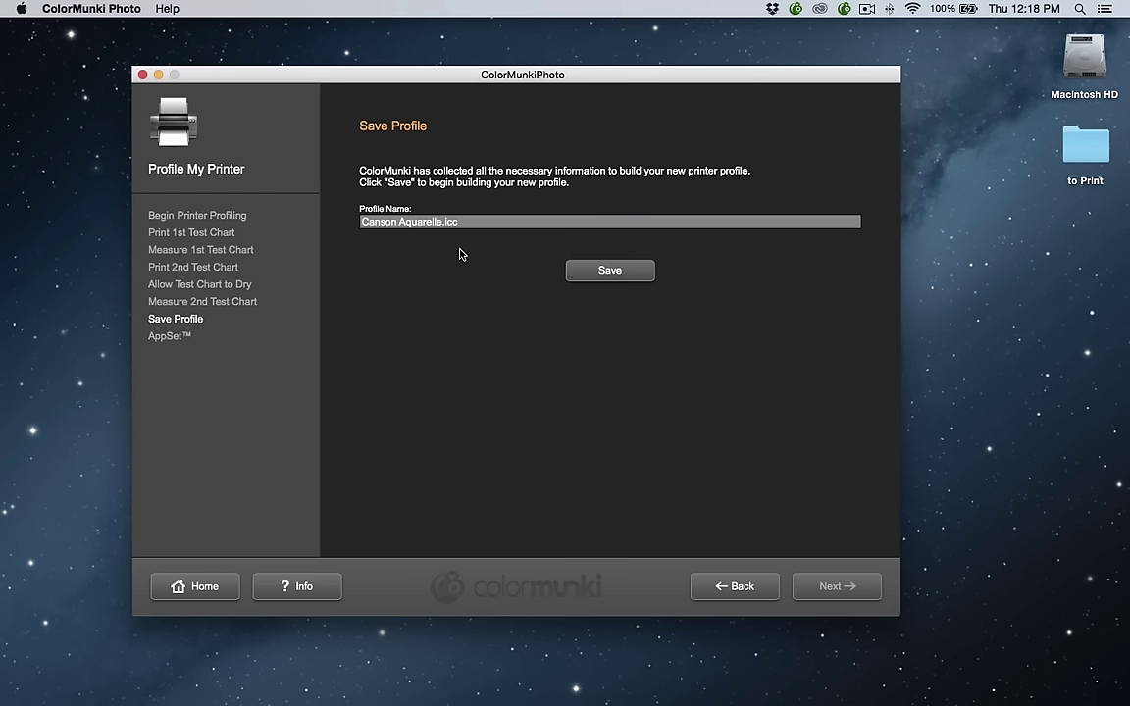
type("p66")
key("BackSpace")
type("00")
left_click(362, 221)
type("CMP")
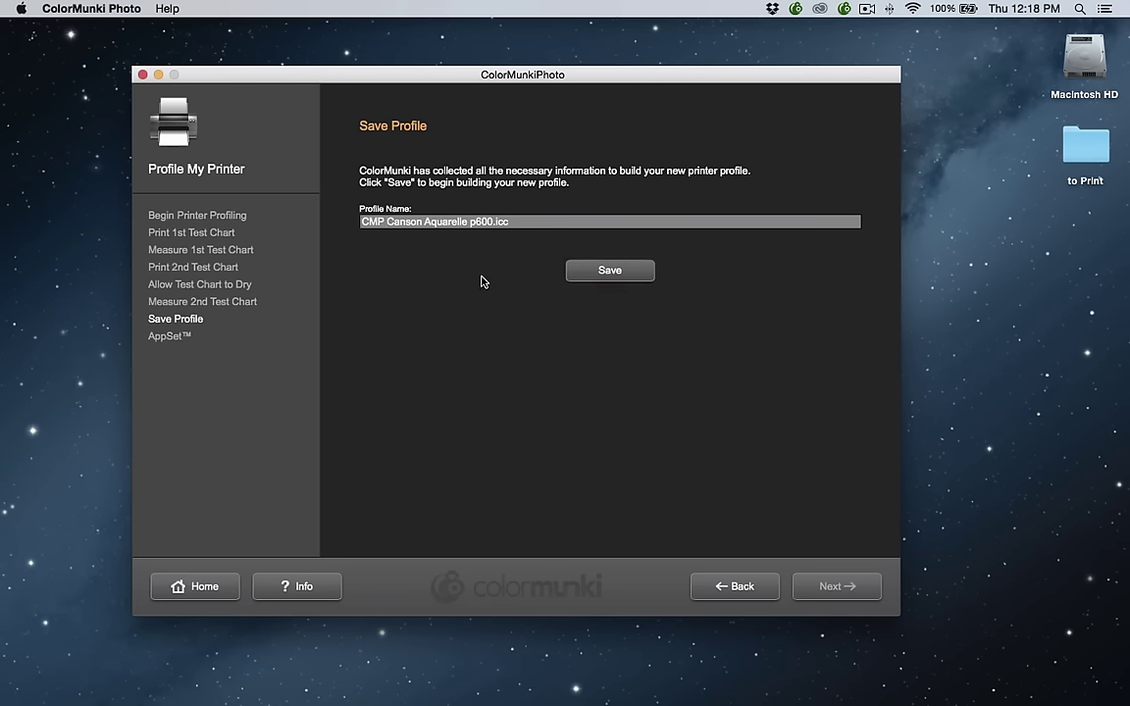
left_click(600, 271)
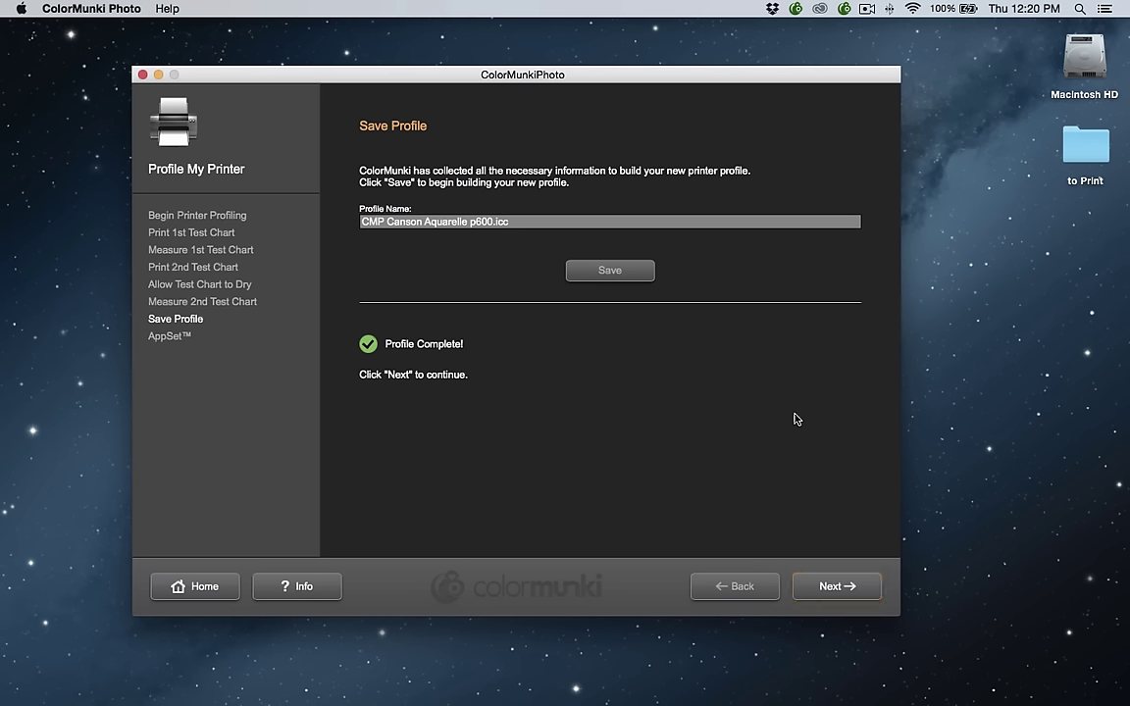
Step: Leave the AppSet option unticked and finish the wizard
left_click(846, 586)
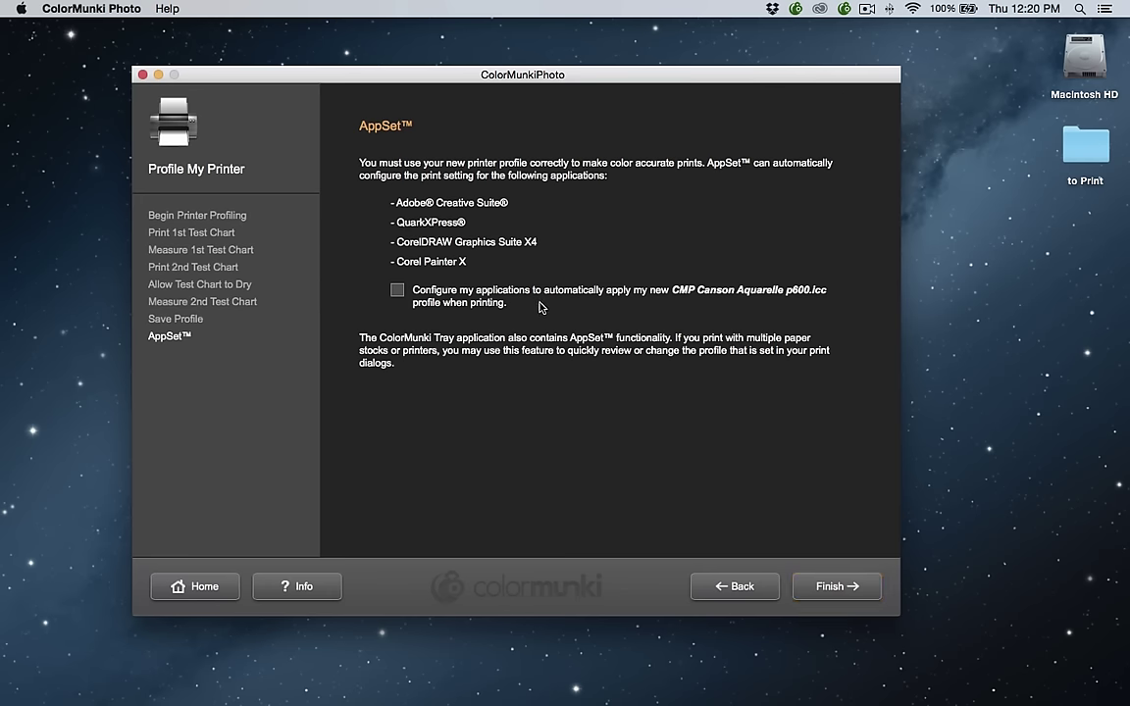
left_click(835, 587)
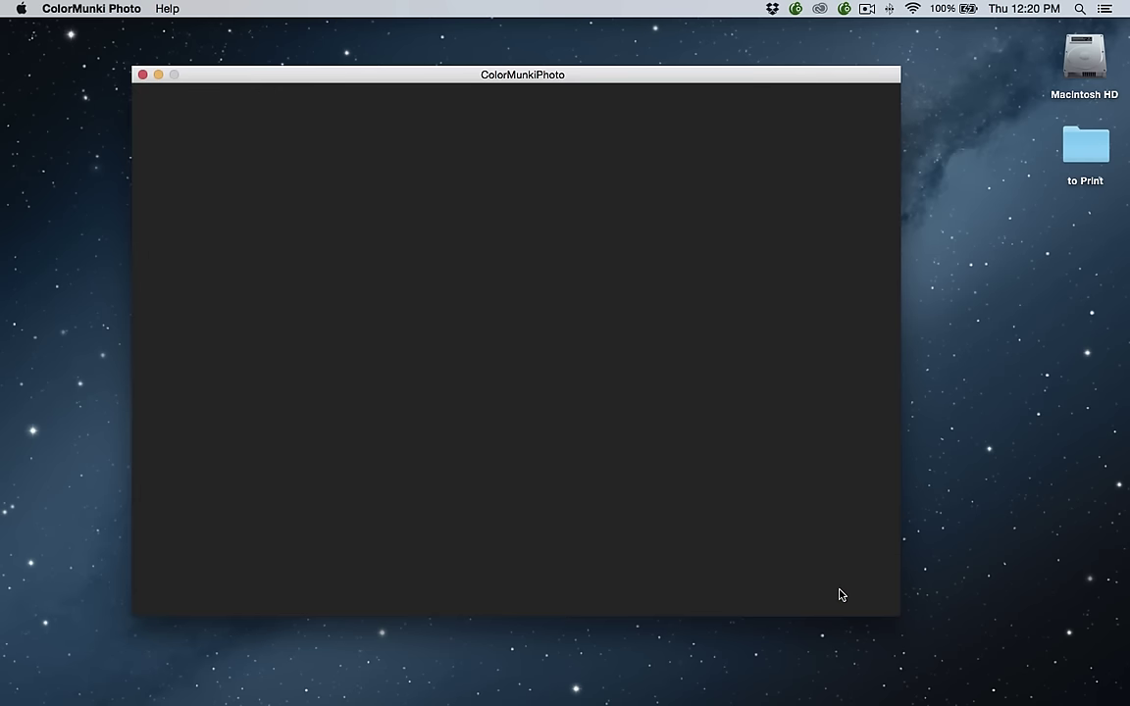
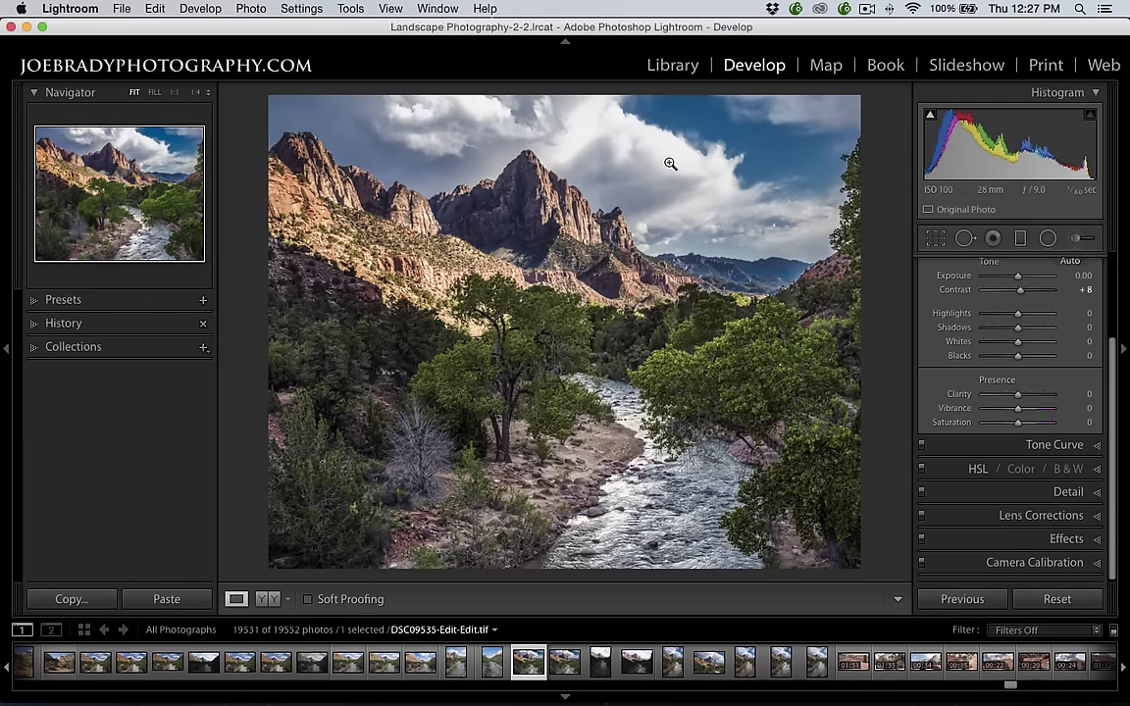
Step: Toggle soft proofing on, off to compare, and back on against the Canson Aquarelle Rag 310 profile
left_click(309, 601)
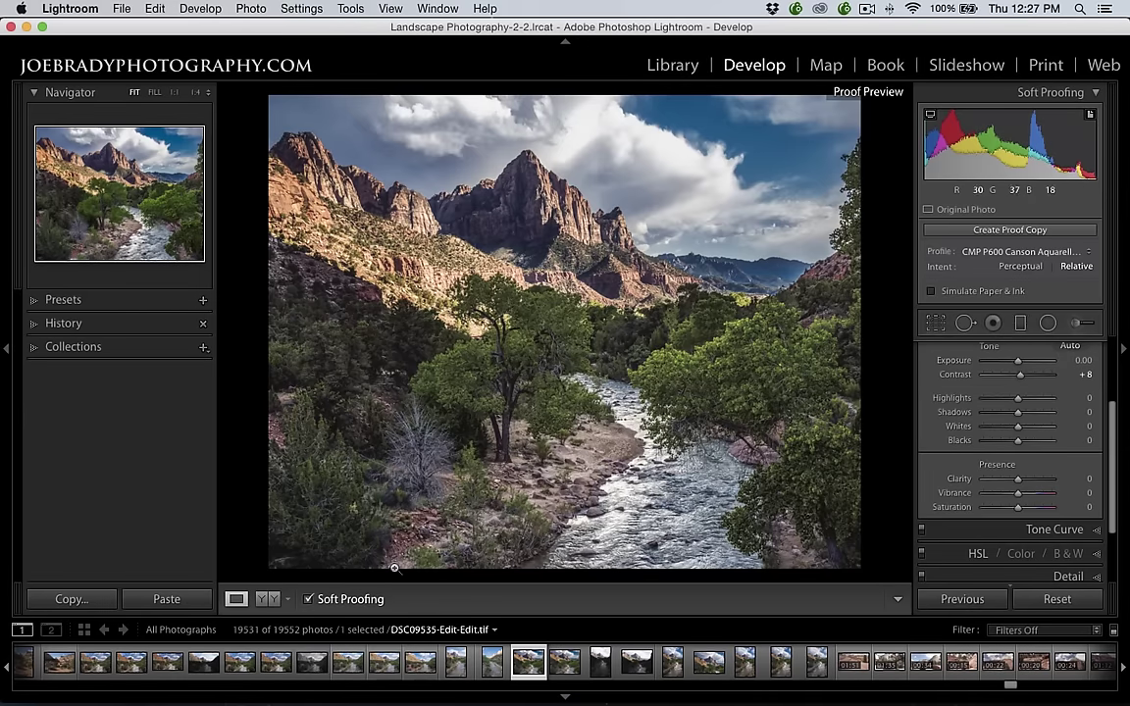
left_click(309, 600)
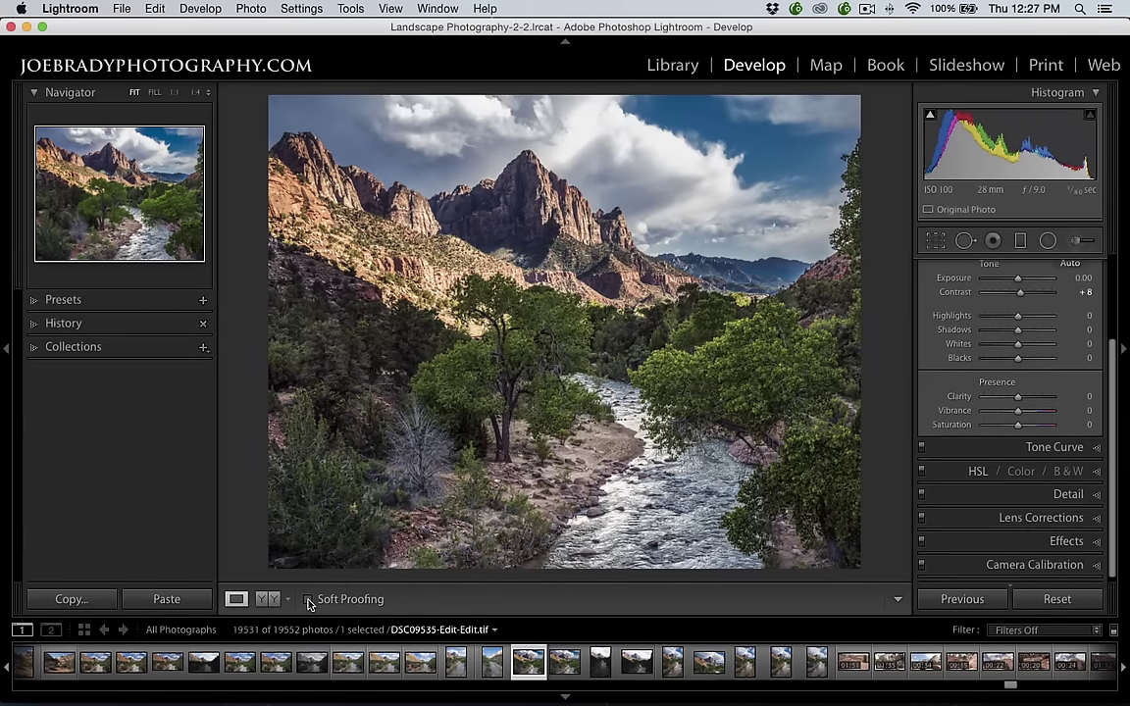
left_click(309, 599)
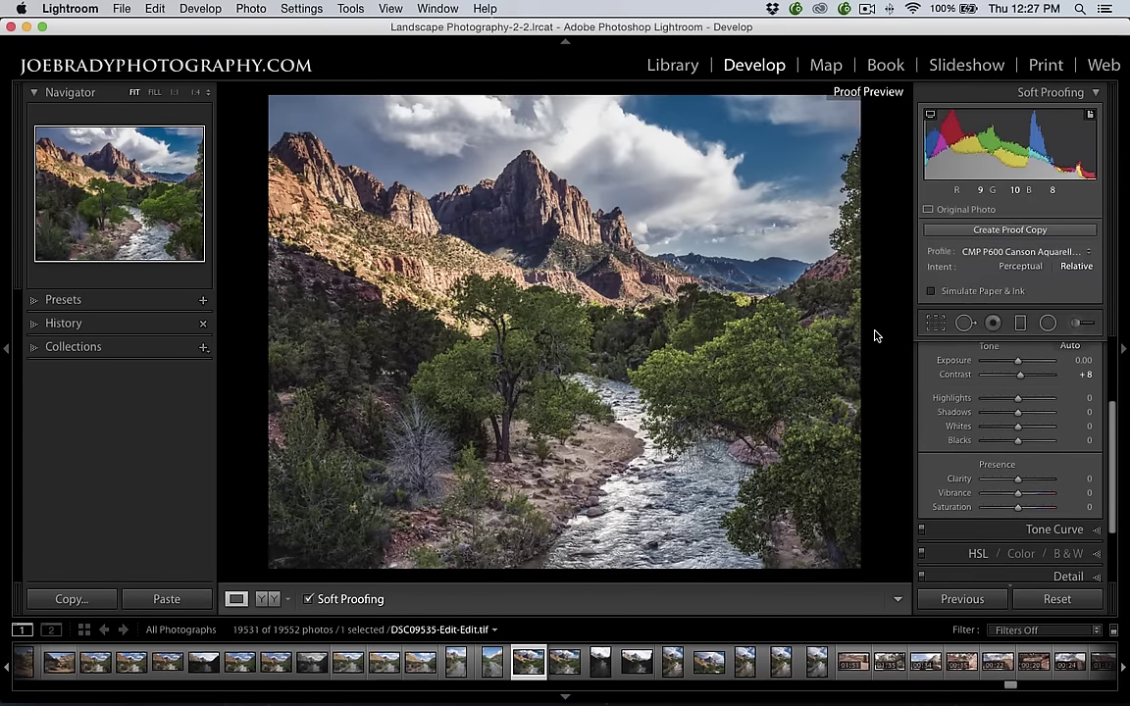
Step: Create a virtual proof copy and switch the proof profile from sRGB to AdobeRGB (1998)
left_click(1030, 232)
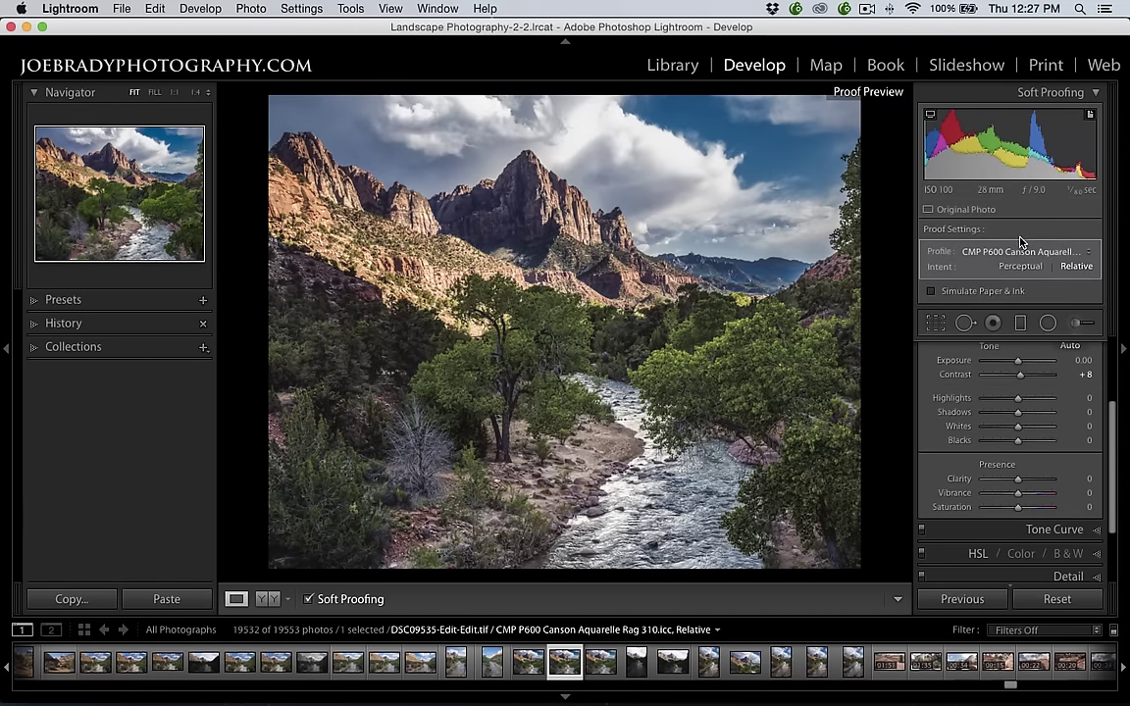
left_click(1040, 253)
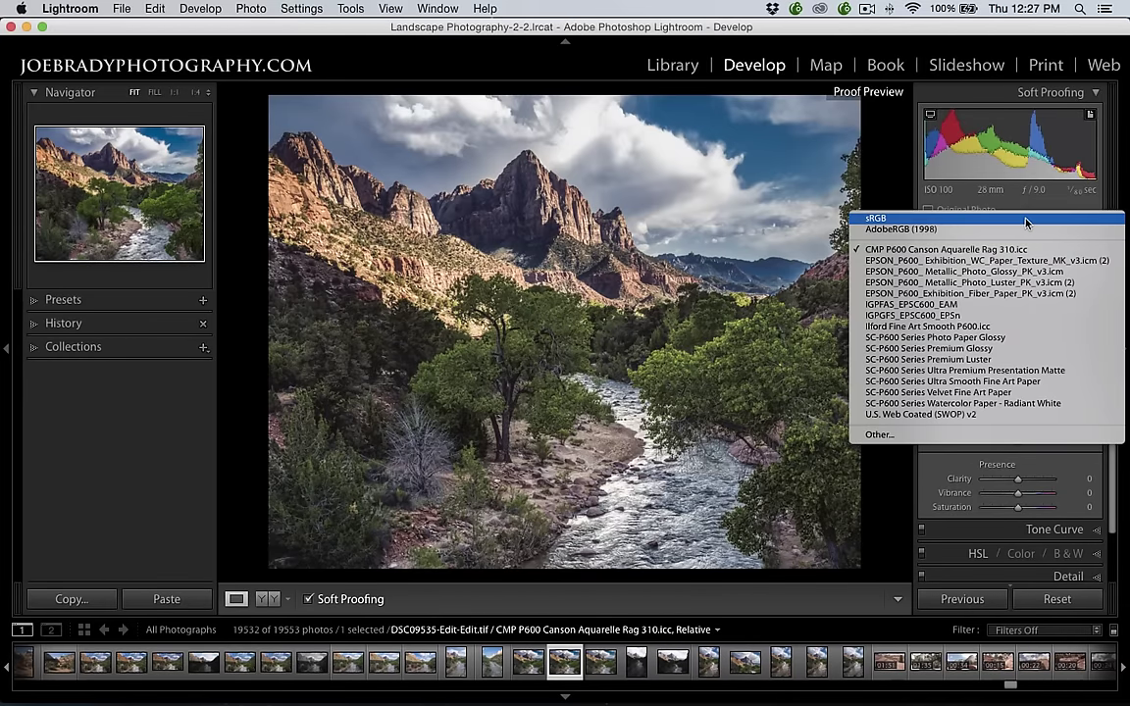
left_click(1027, 220)
left_click(1059, 252)
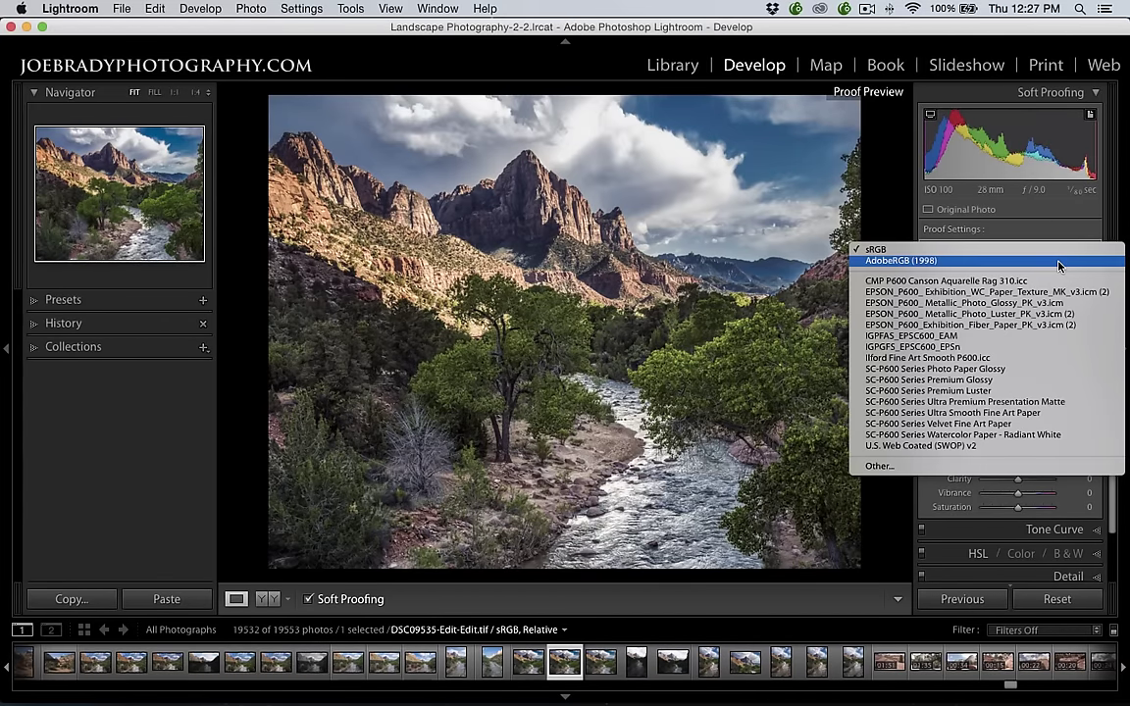
left_click(1058, 258)
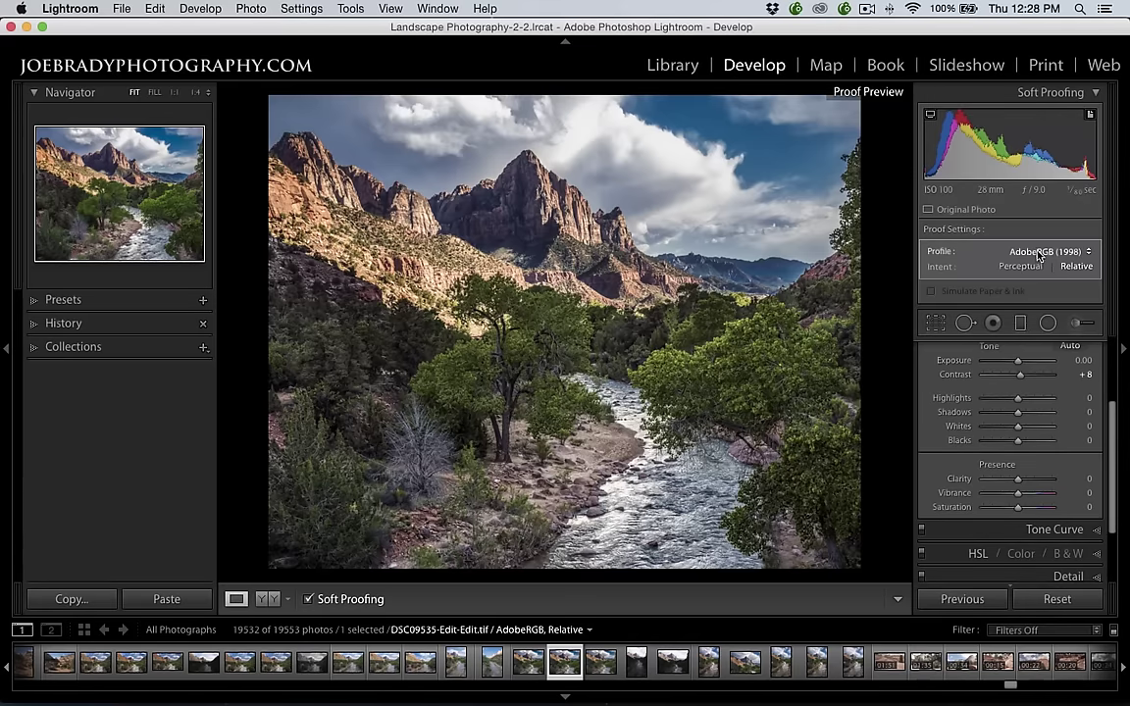
Step: Proof against CMP P600 Canson Aquarelle Rag 310.icc, comparing Perceptual and Relative intents, ending on Relative
left_click(1039, 252)
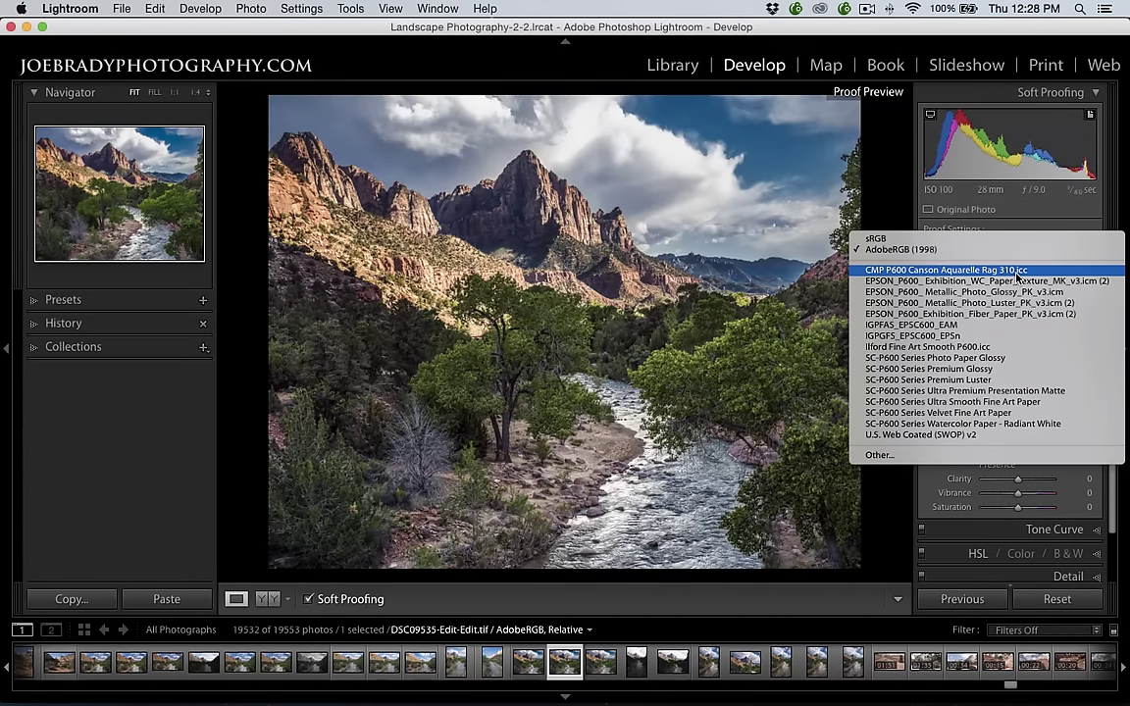
left_click(1016, 271)
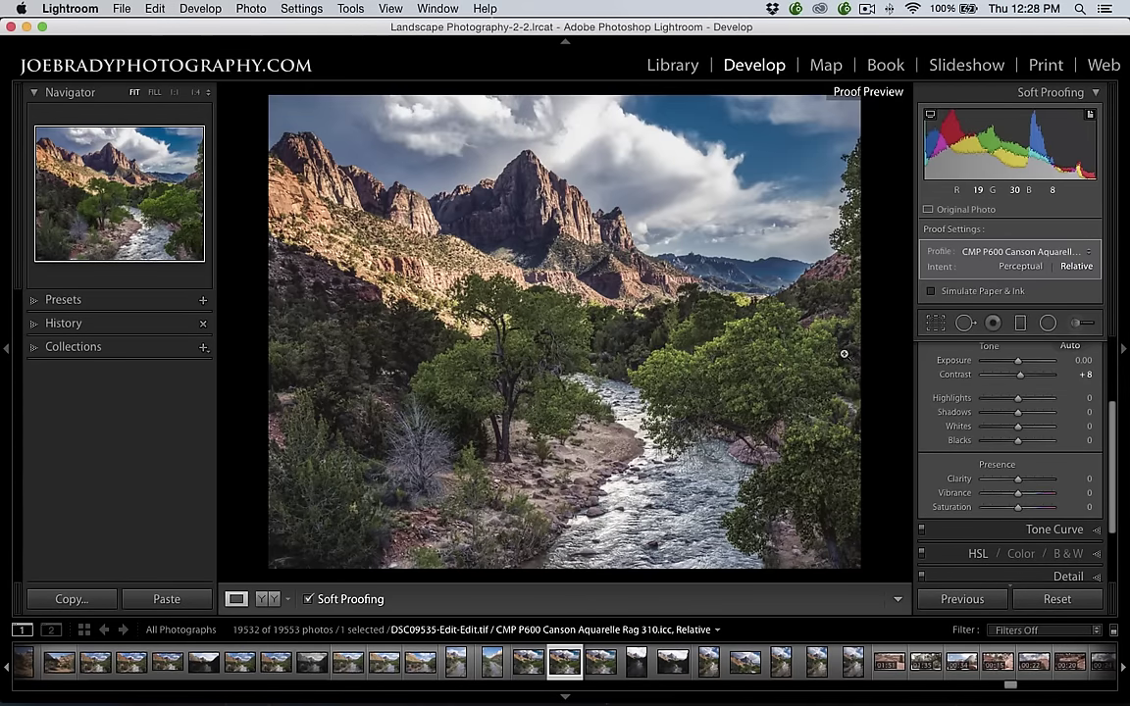
left_click(1020, 267)
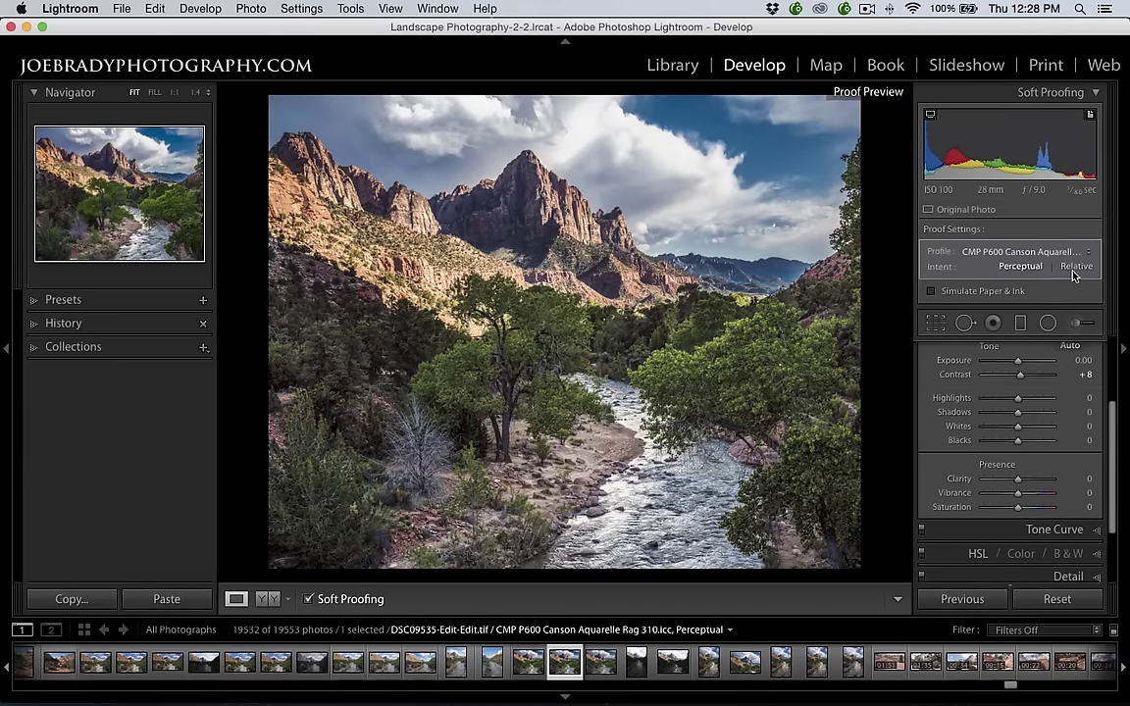
left_click(1075, 267)
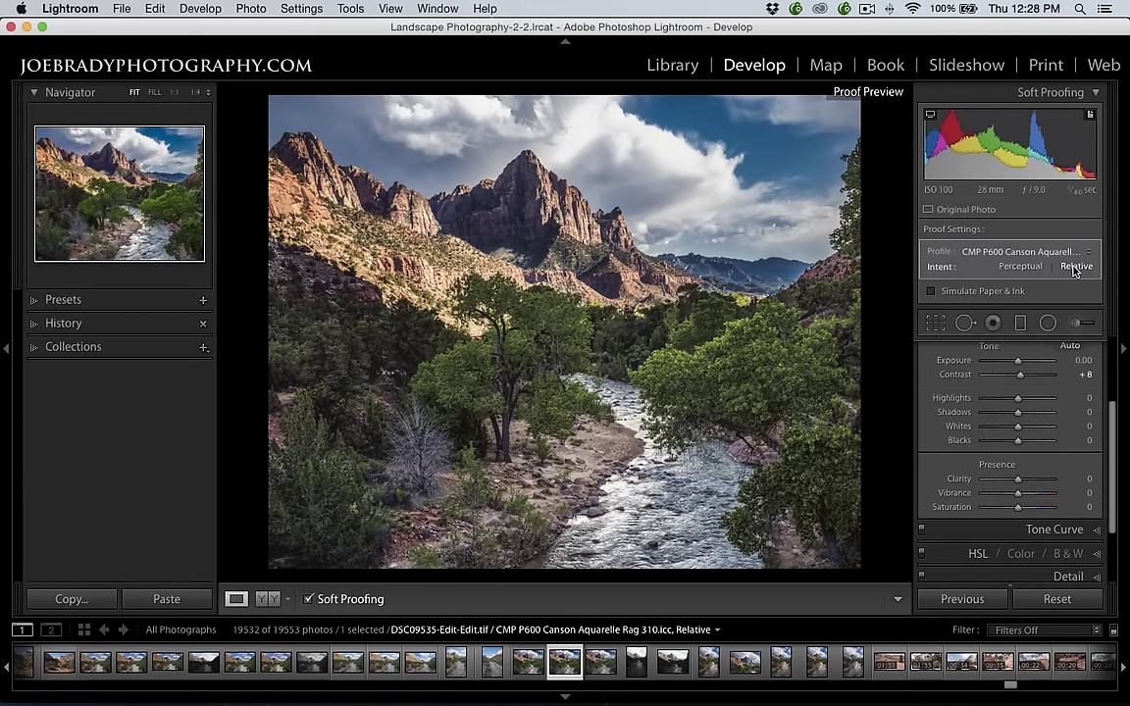
left_click(1023, 267)
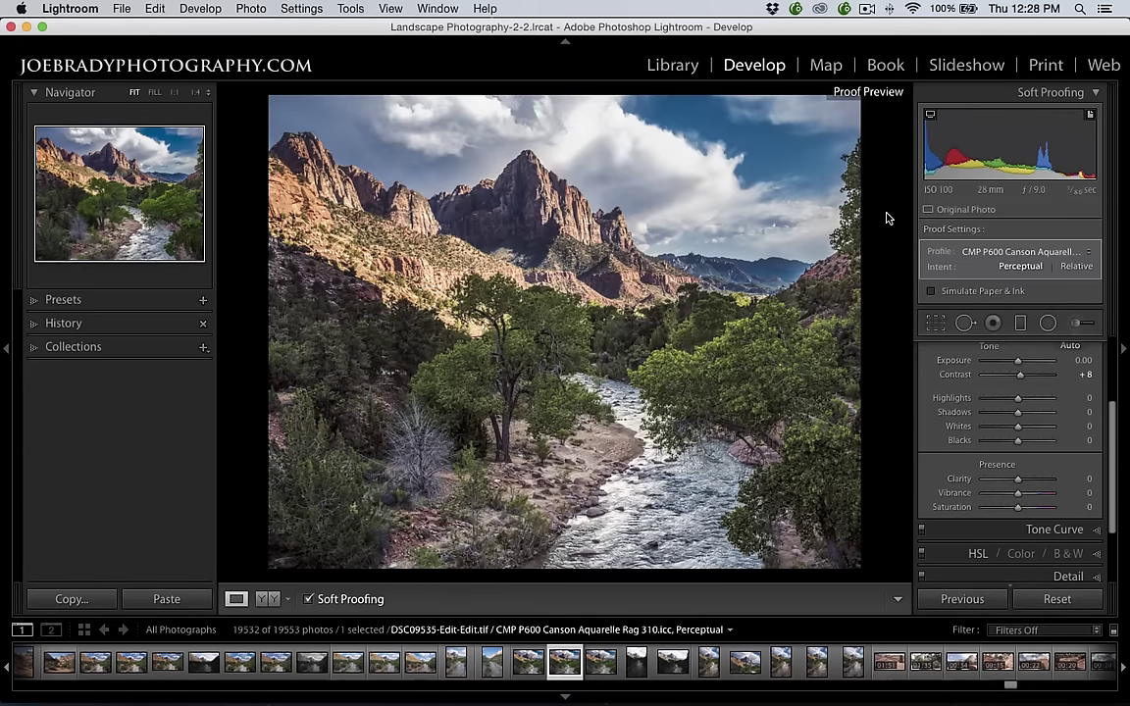
left_click(1075, 266)
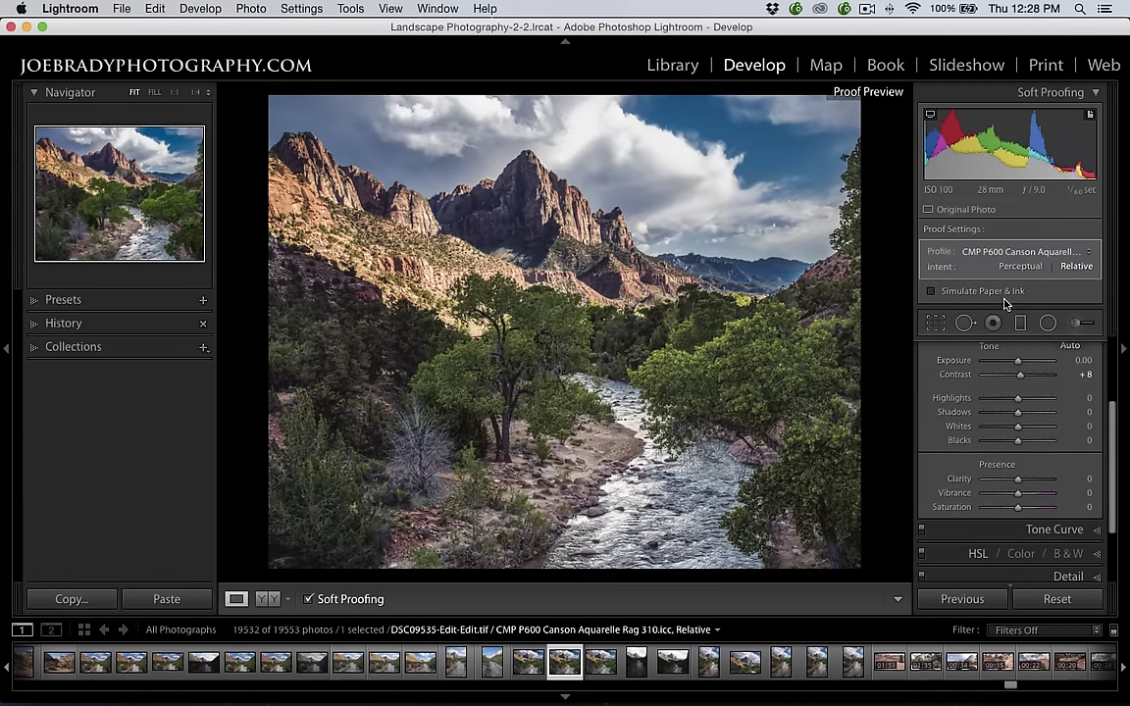
left_click(932, 292)
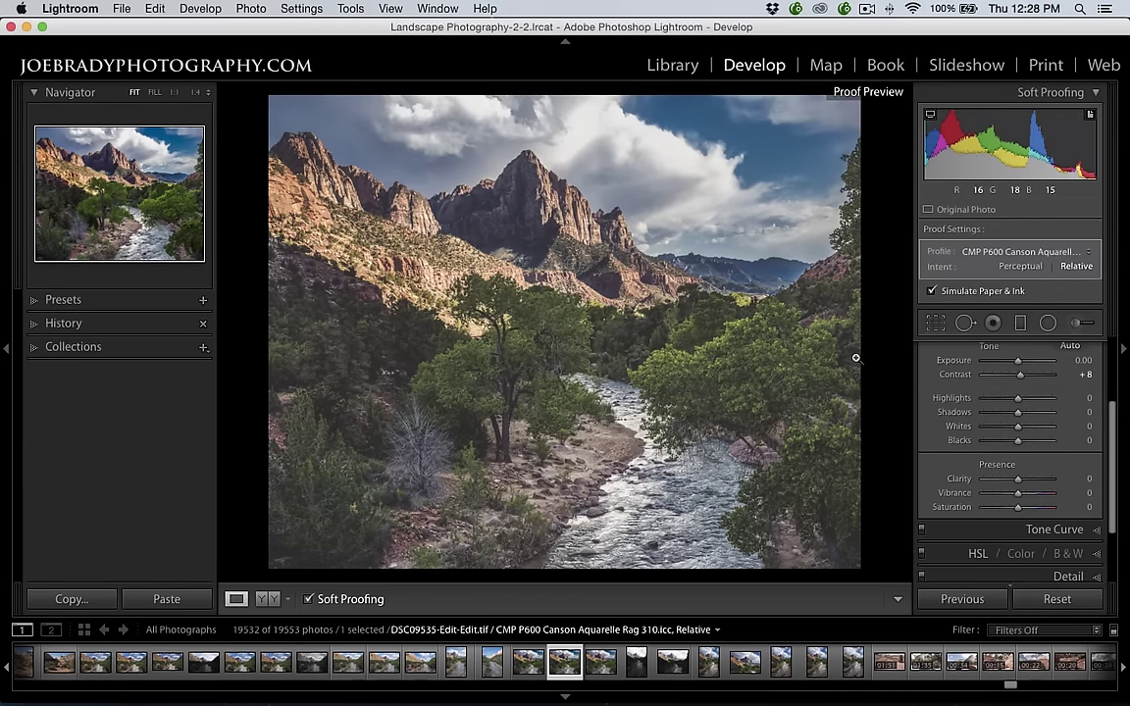
left_click(932, 292)
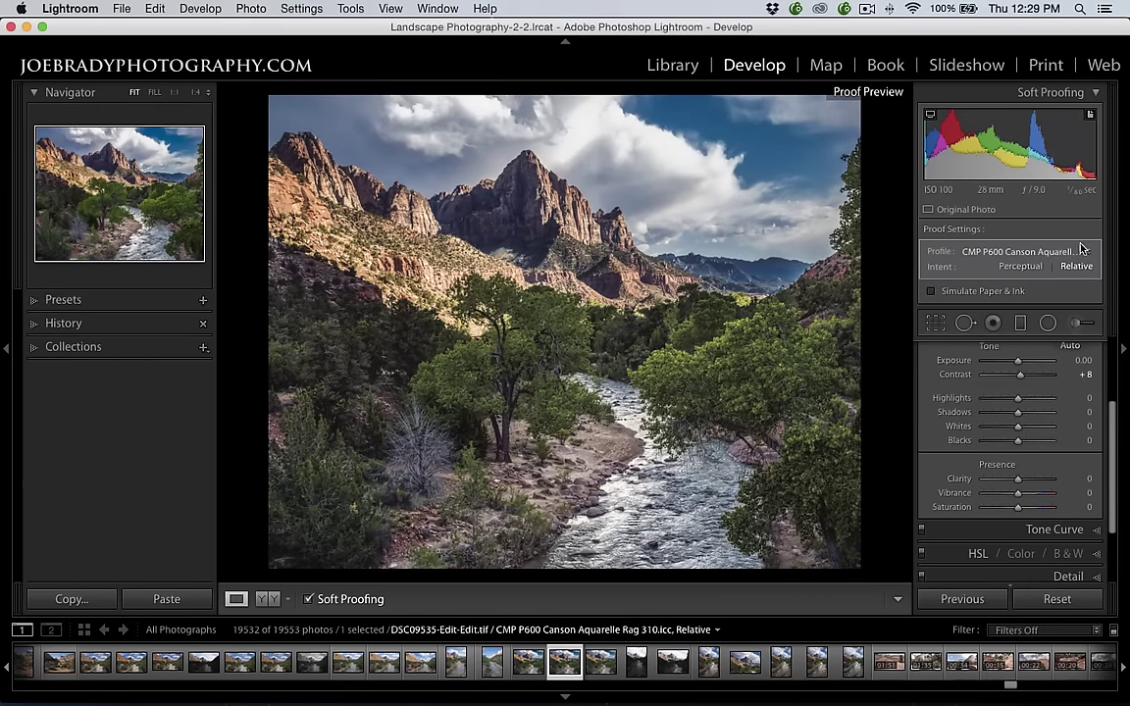
left_click(1020, 266)
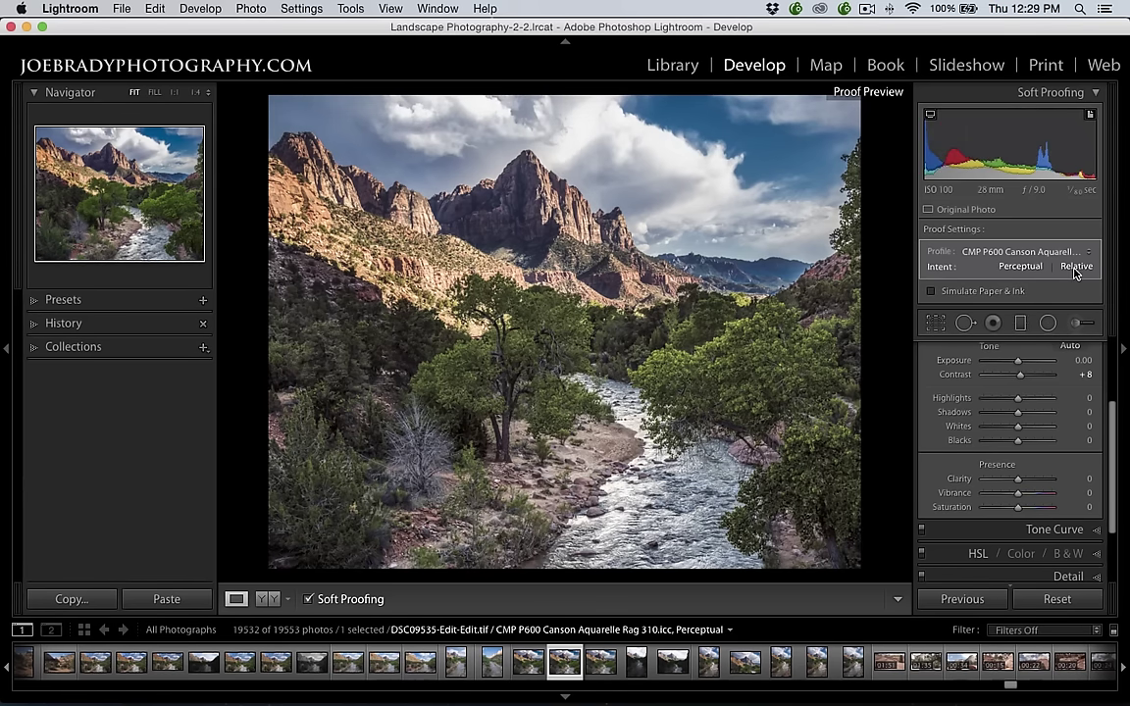
left_click(1077, 267)
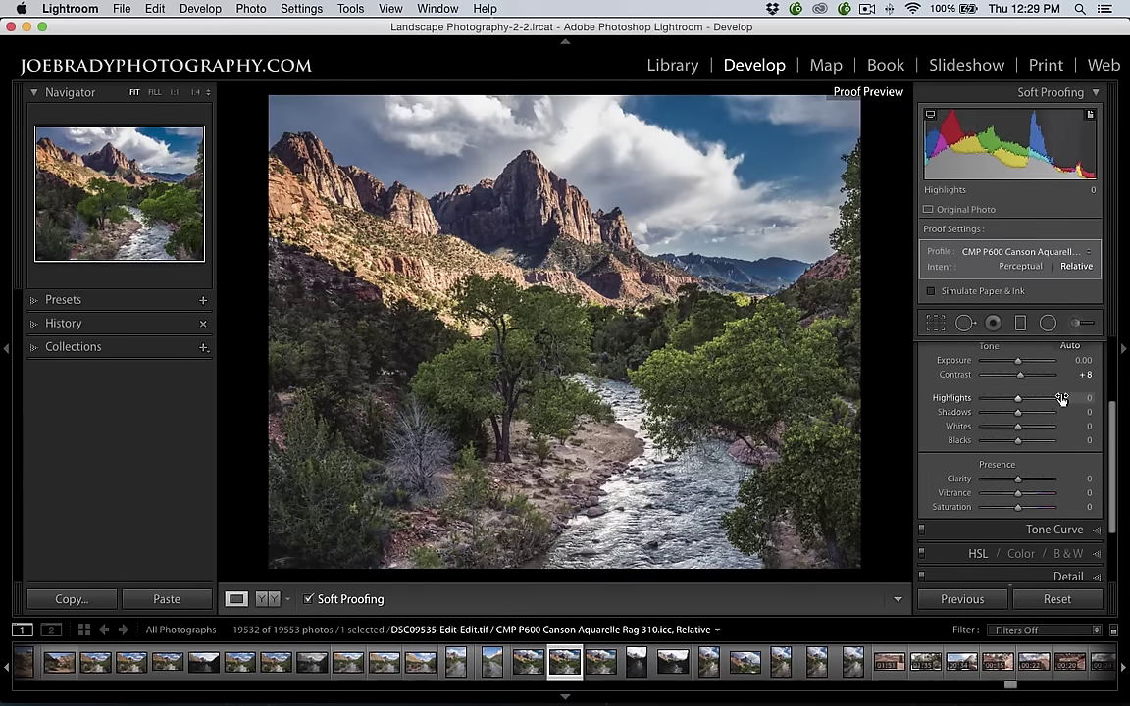
Step: In the Basic panel raise Contrast from +8 to +35, Shadows to +29, and lower Whites to −16
scroll(1114, 381, "up", 2)
scroll(1114, 381, "up", 1)
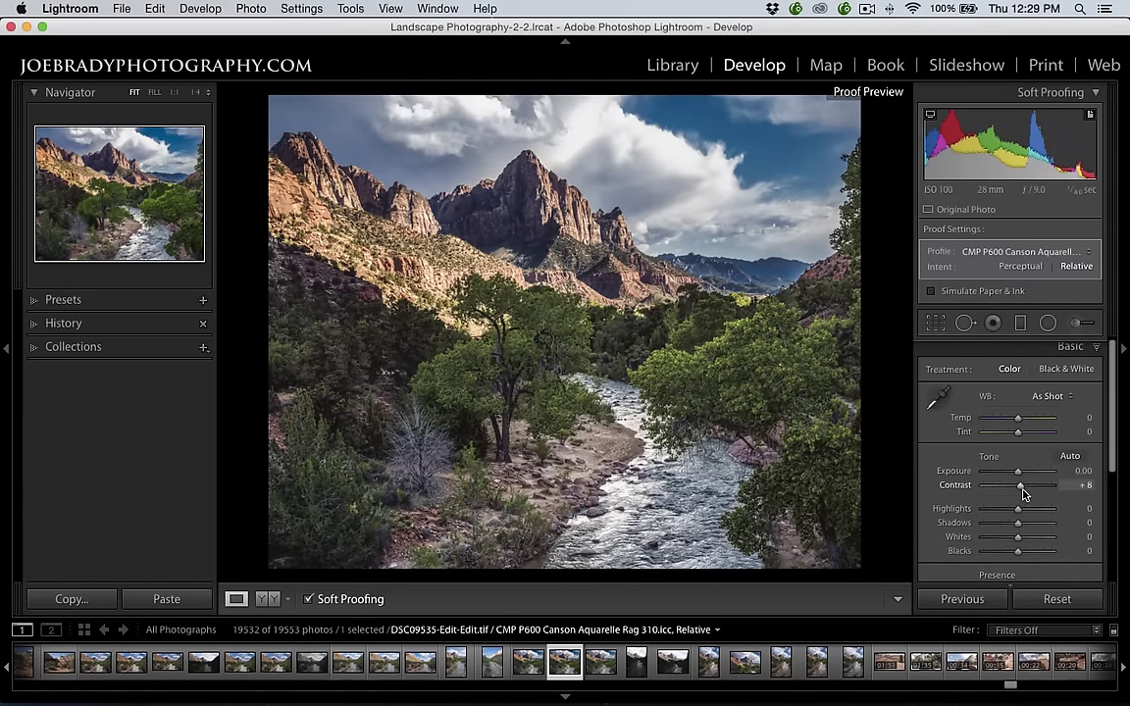
left_click_drag(1020, 485, 1031, 485)
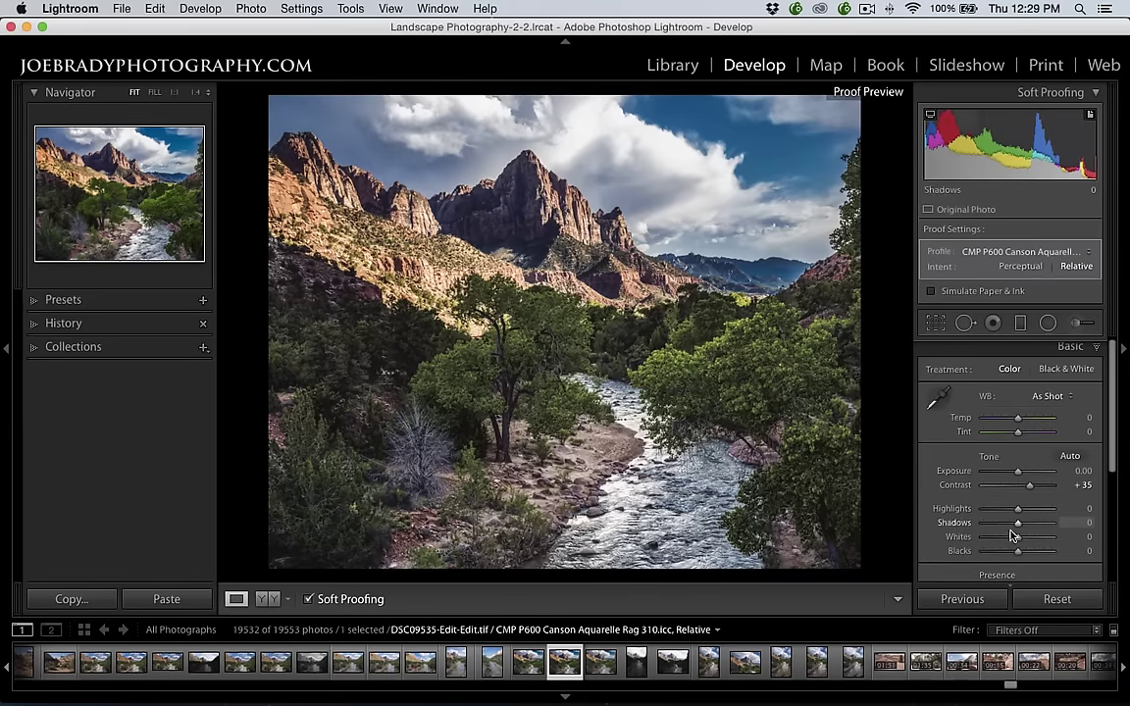
left_click_drag(1017, 537, 1026, 527)
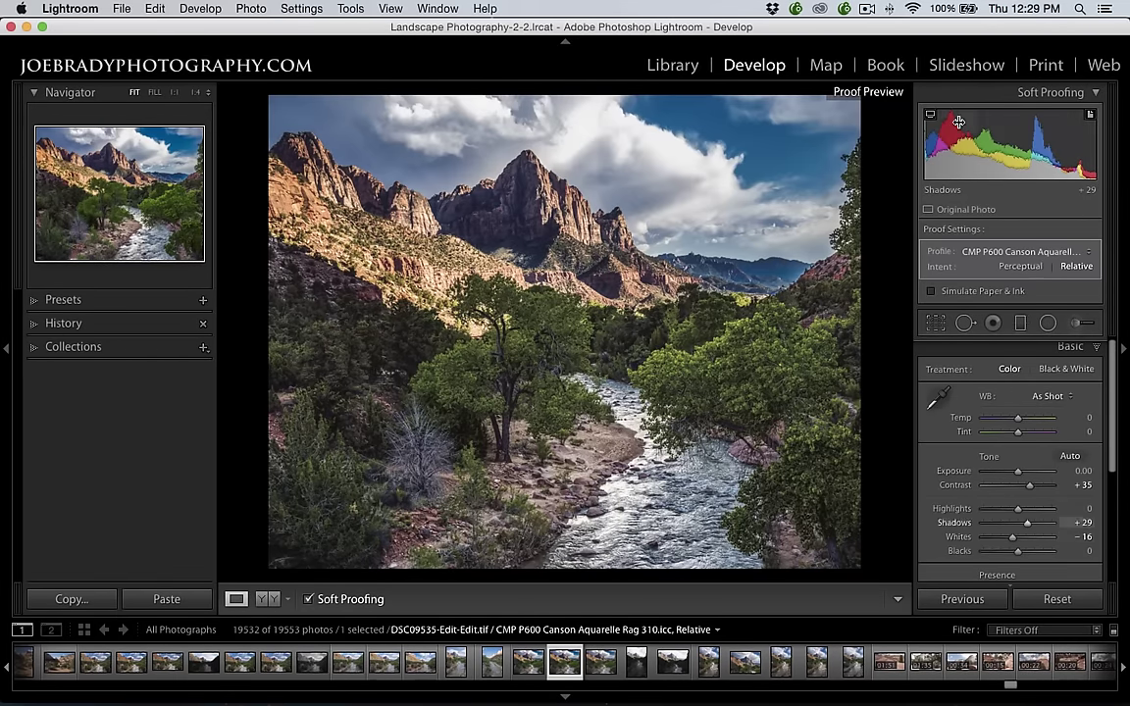
mouse_move(931, 118)
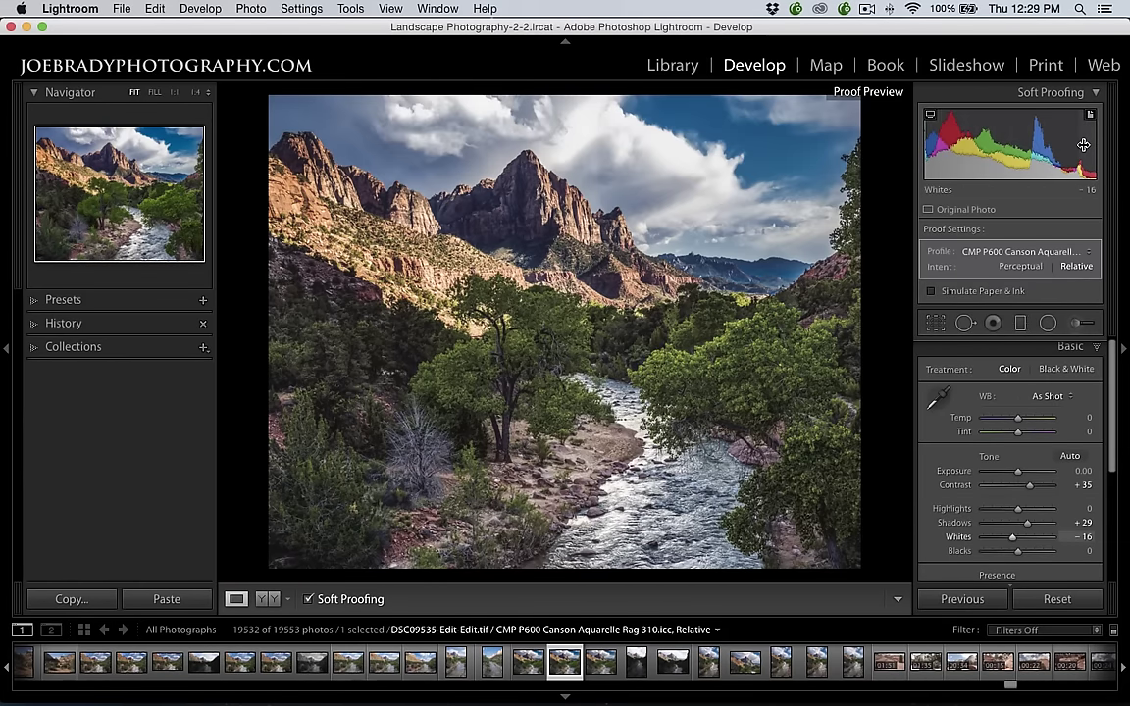
Step: Turn on the destination gamut warning and zoom to 1:1 on the tree right of the river
mouse_move(1090, 116)
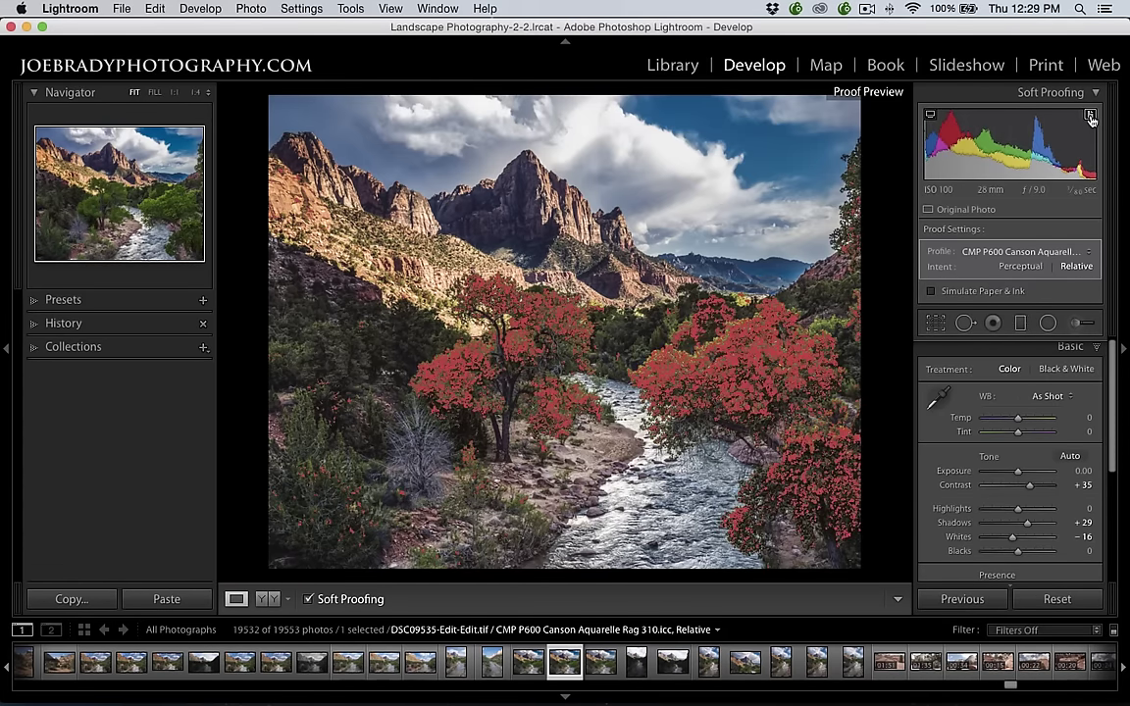
left_click(1090, 116)
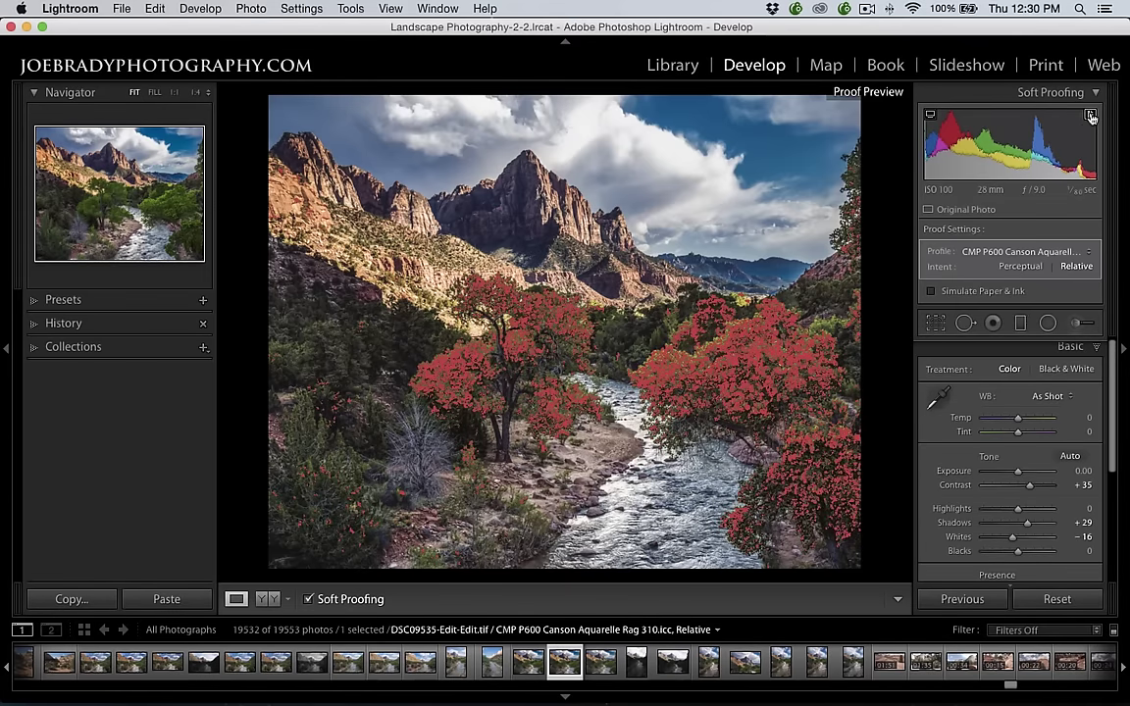
left_click(732, 370)
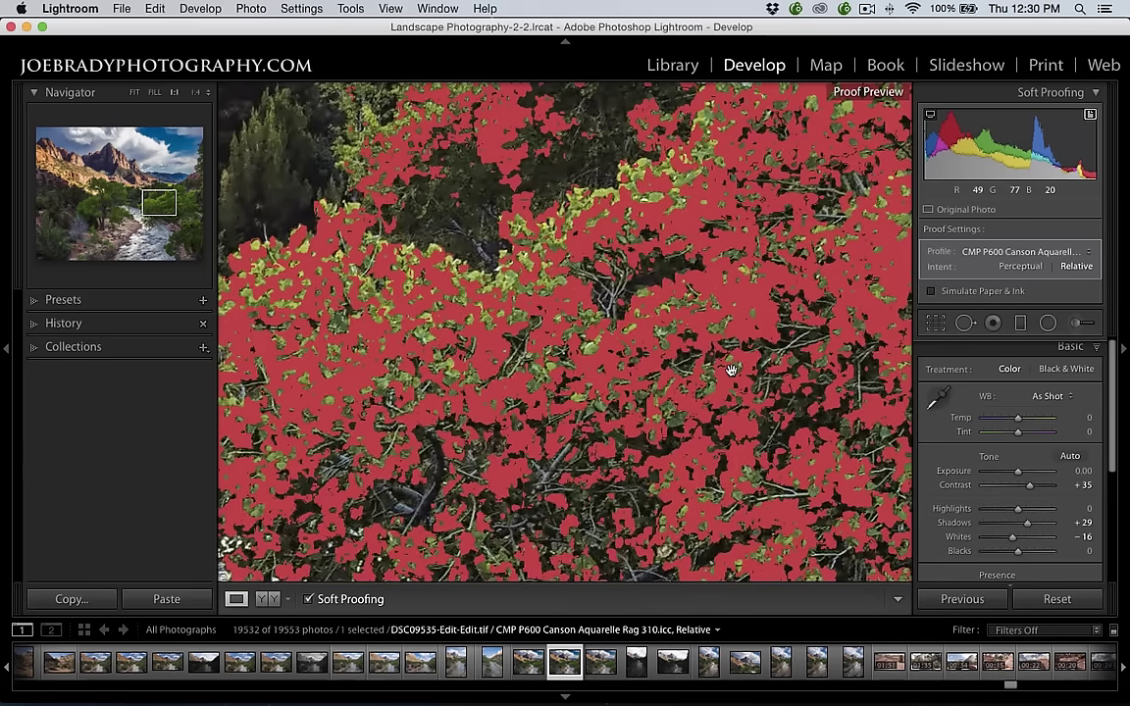
Step: Toggle the gamut warning off and on to compare the red-flagged foliage, leaving it on
left_click(1091, 118)
left_click(1091, 118)
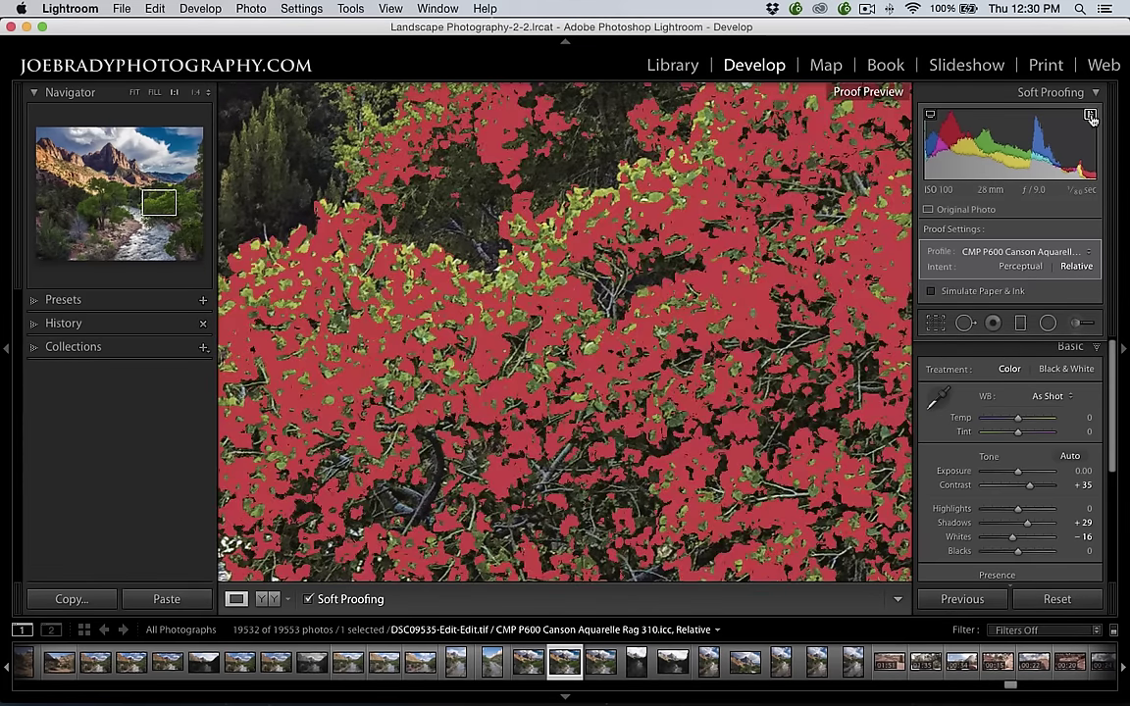
left_click(1091, 117)
left_click(1091, 118)
left_click(1091, 118)
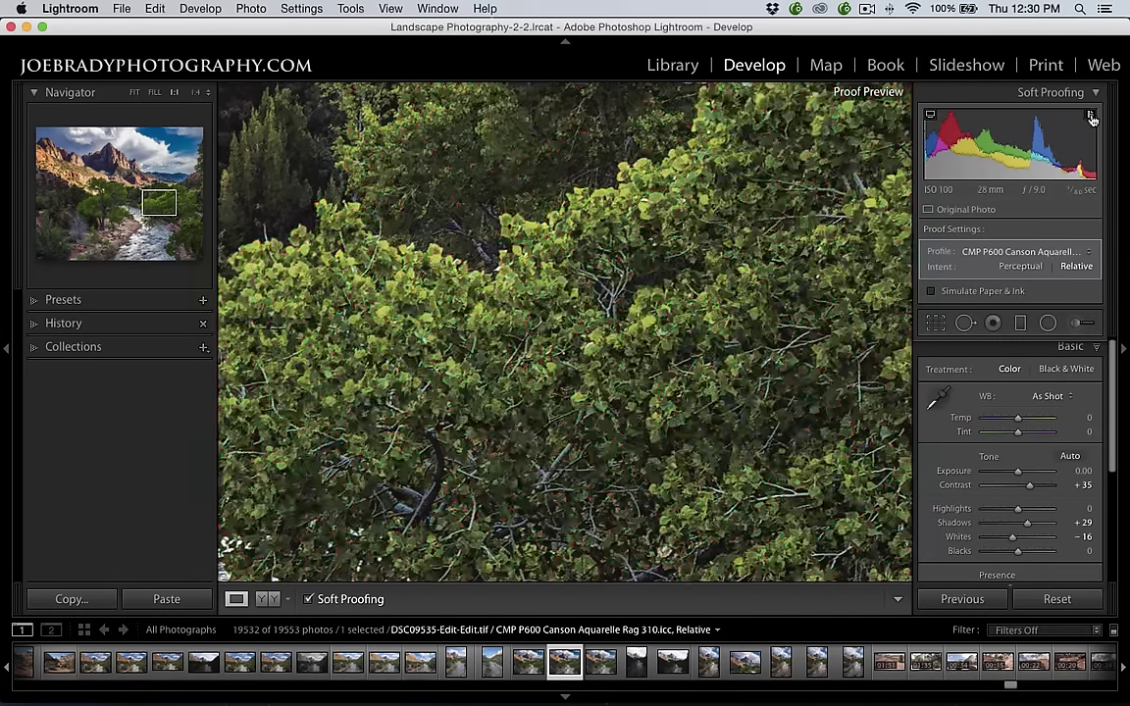
left_click(1091, 118)
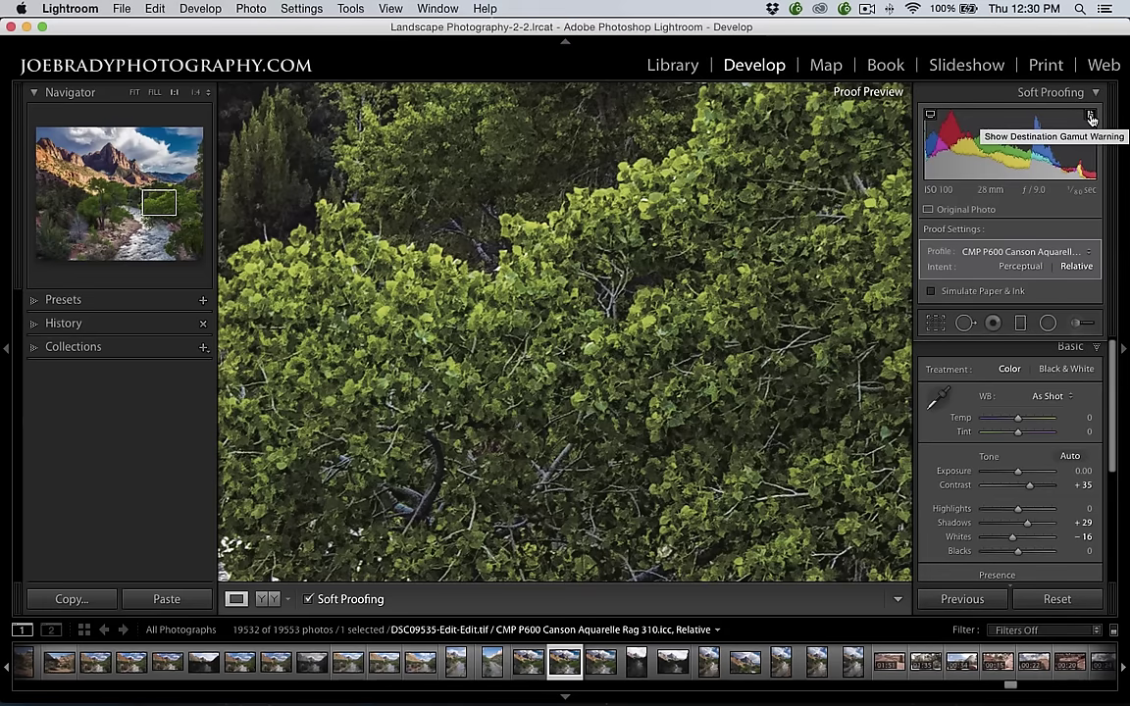
left_click(1091, 117)
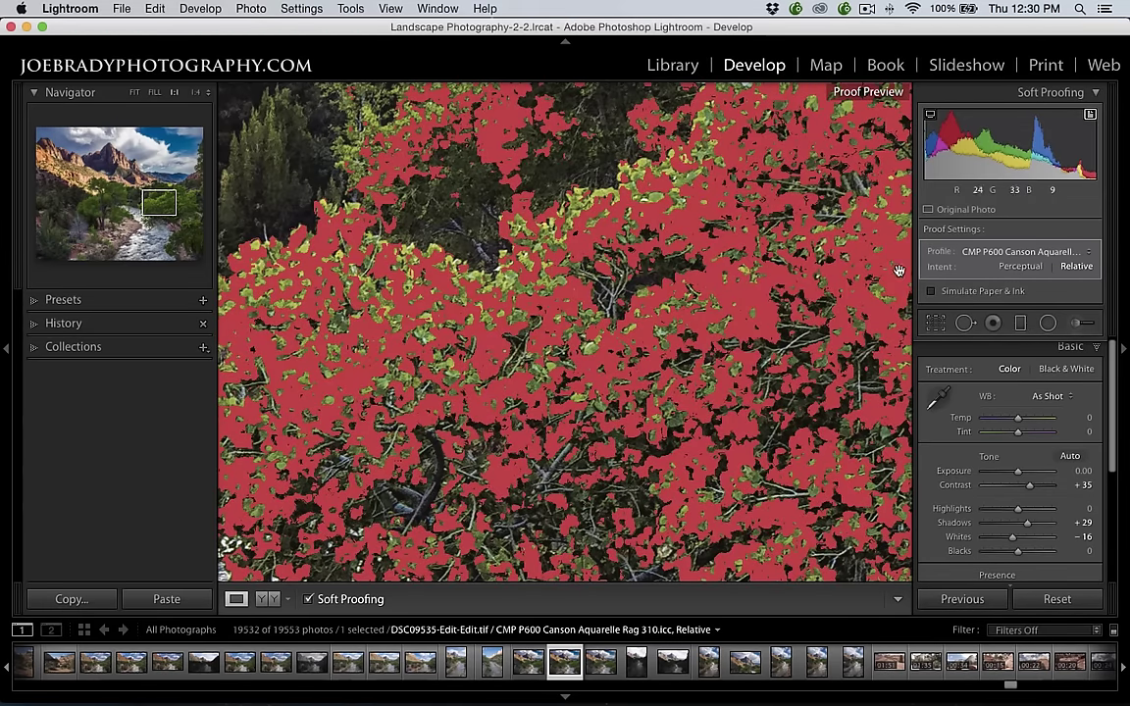
left_click(1091, 118)
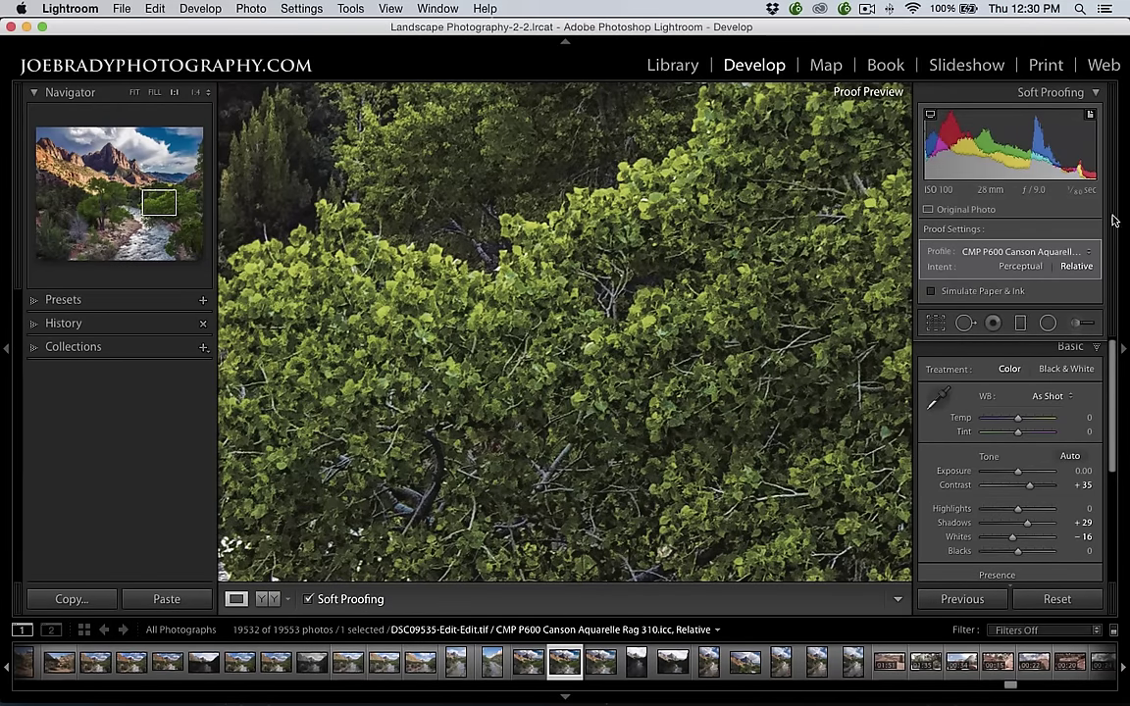
left_click(1091, 117)
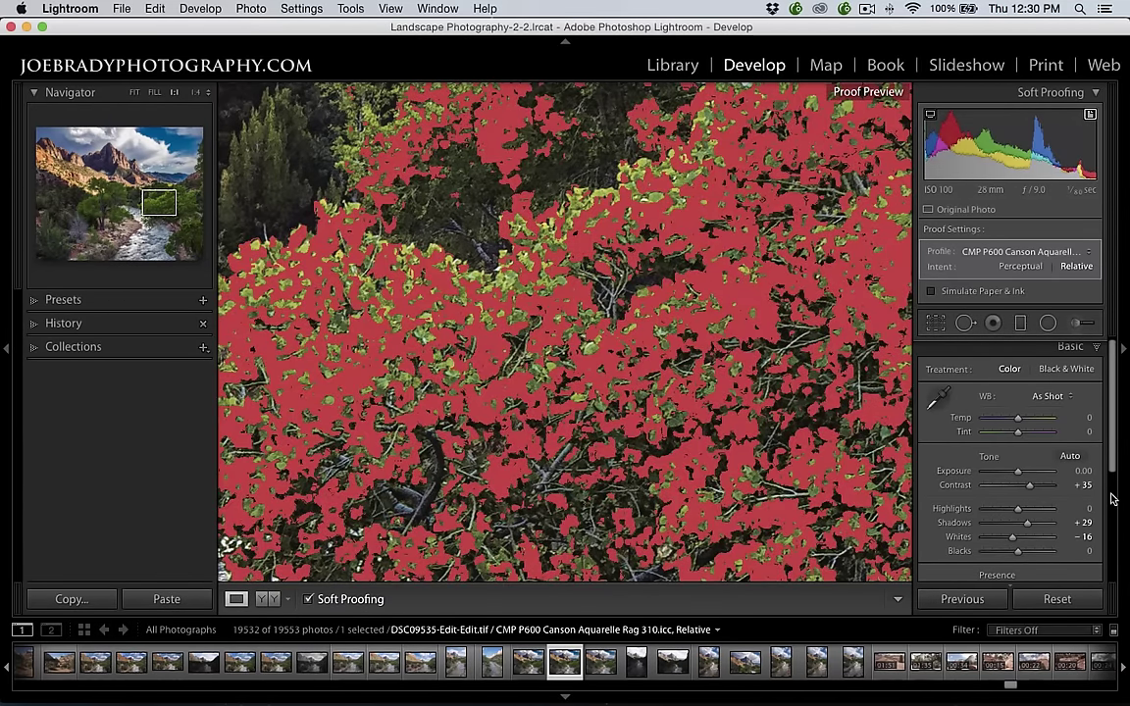
scroll(1112, 498, "down", 5)
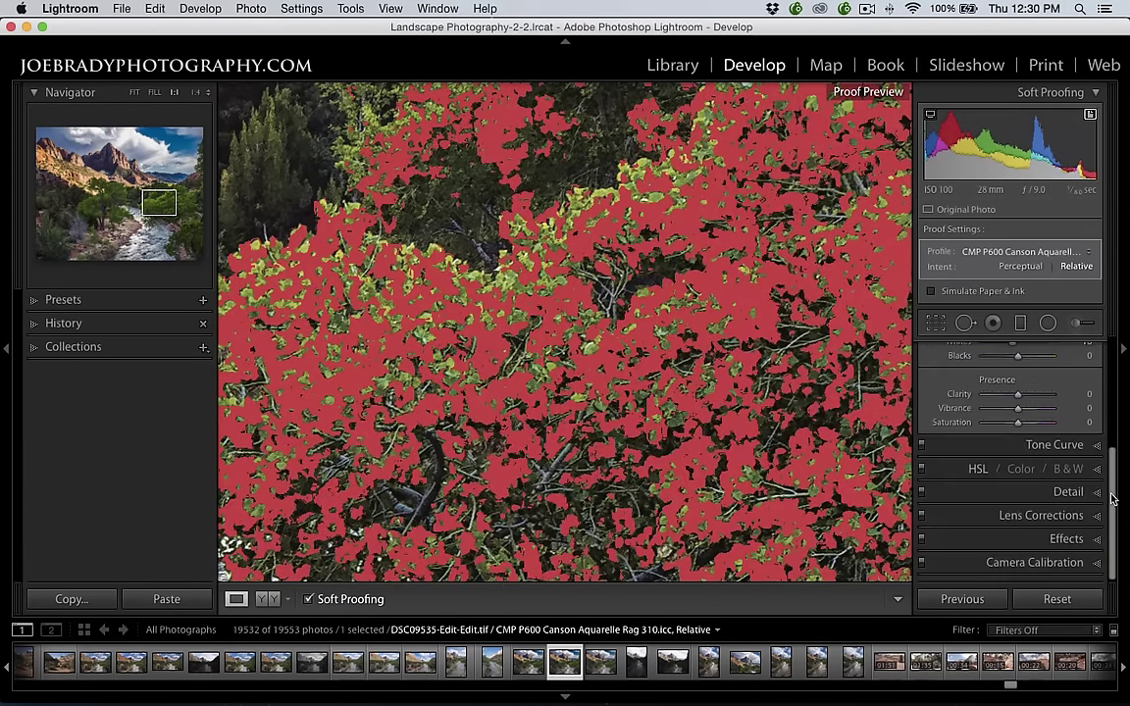
Step: Lower Green saturation to −56 and Yellow to −8 using the HSL Targeted Adjustment tool on the foliage
left_click(979, 472)
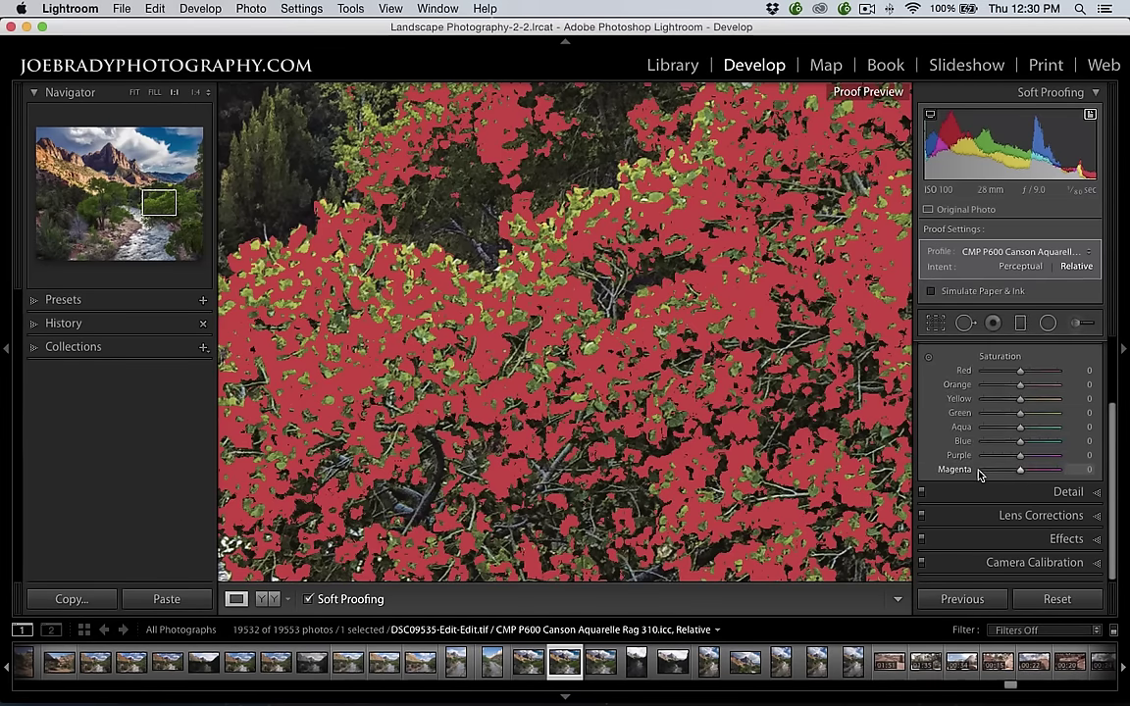
left_click(930, 362)
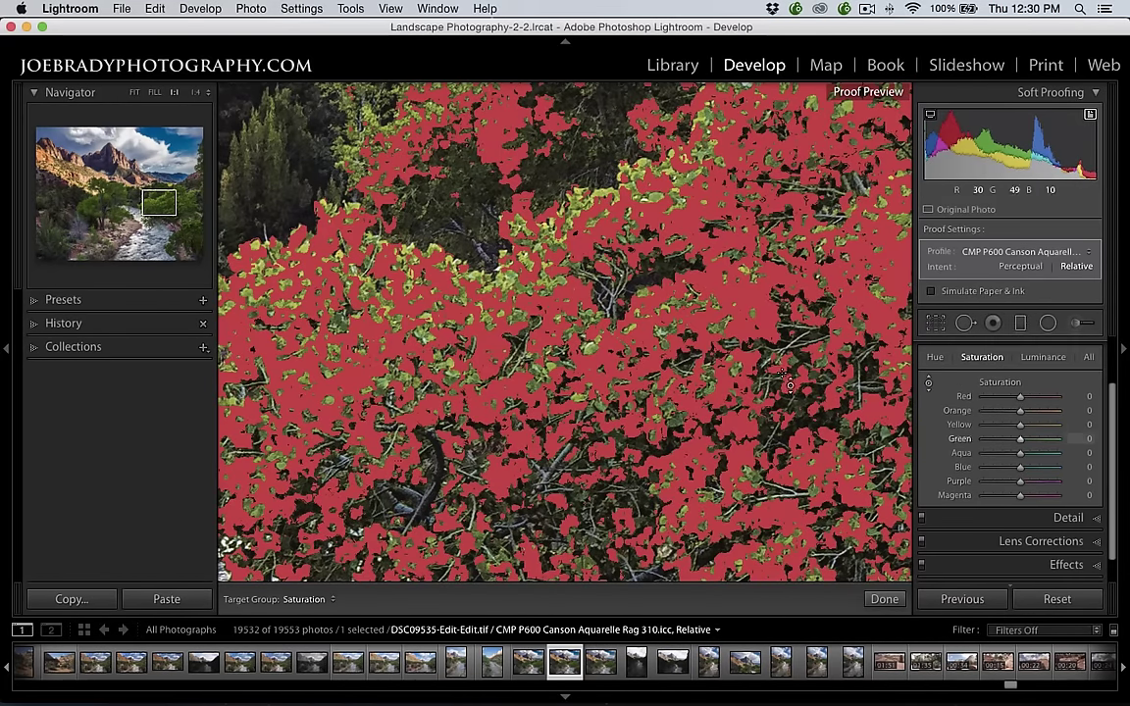
left_click_drag(649, 346, 649, 404)
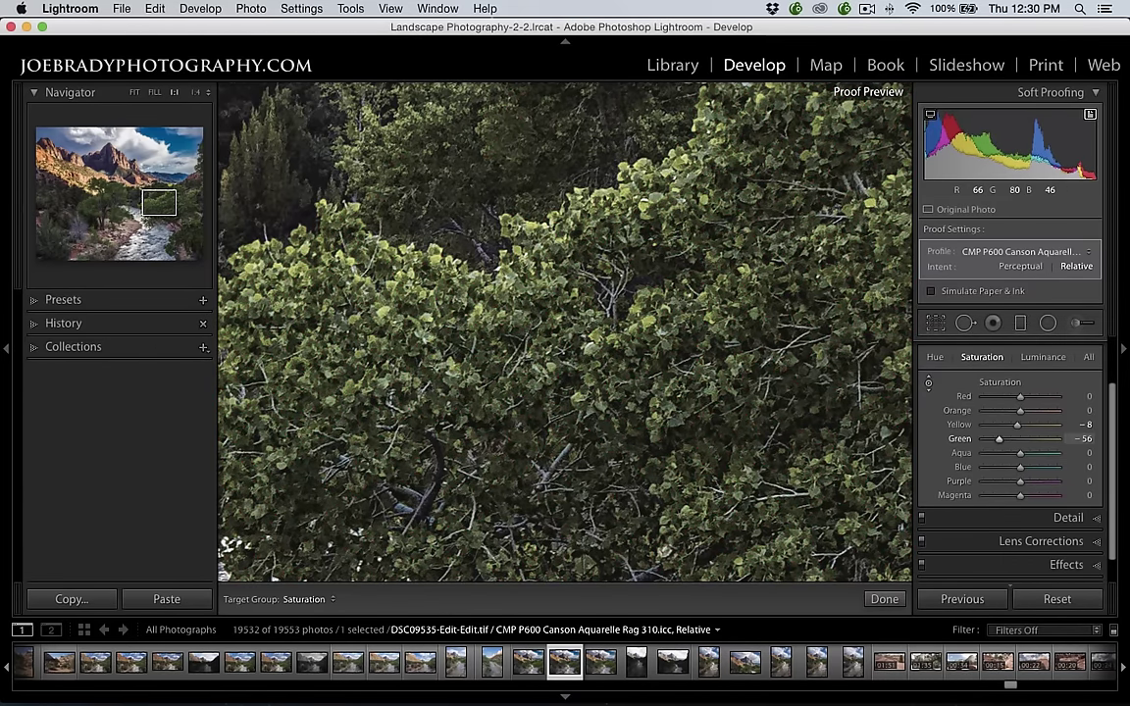
left_click(884, 598)
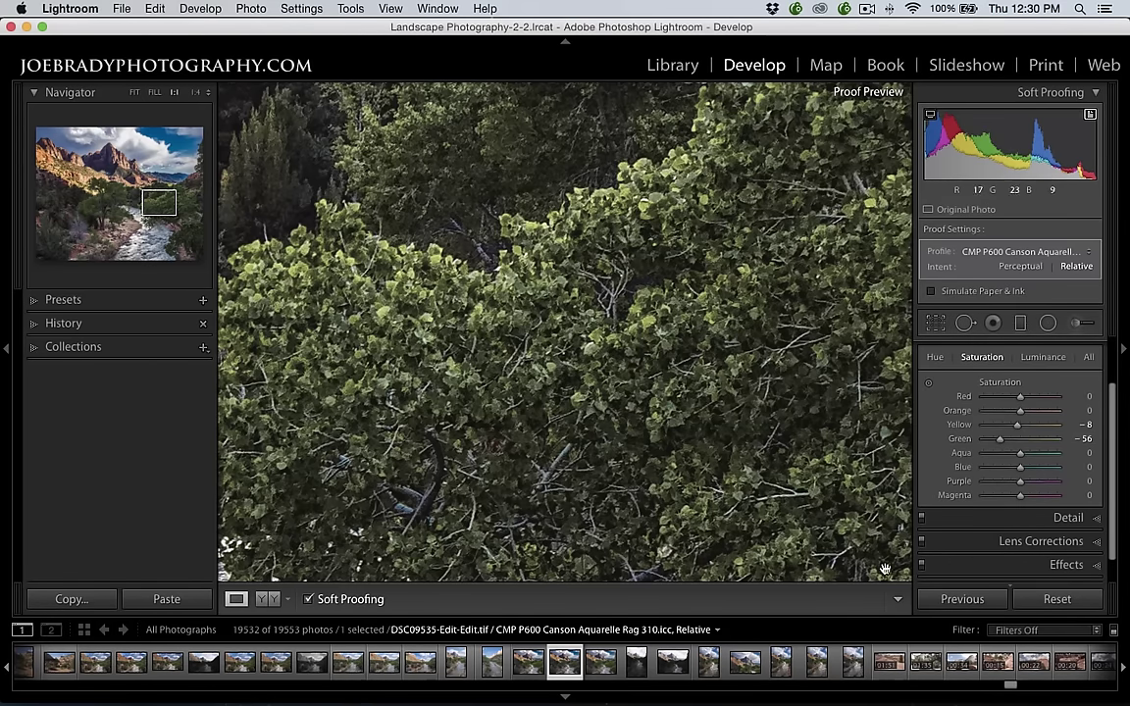
Step: Fit the whole photo in the view and expand the Basic panel
left_click(874, 381)
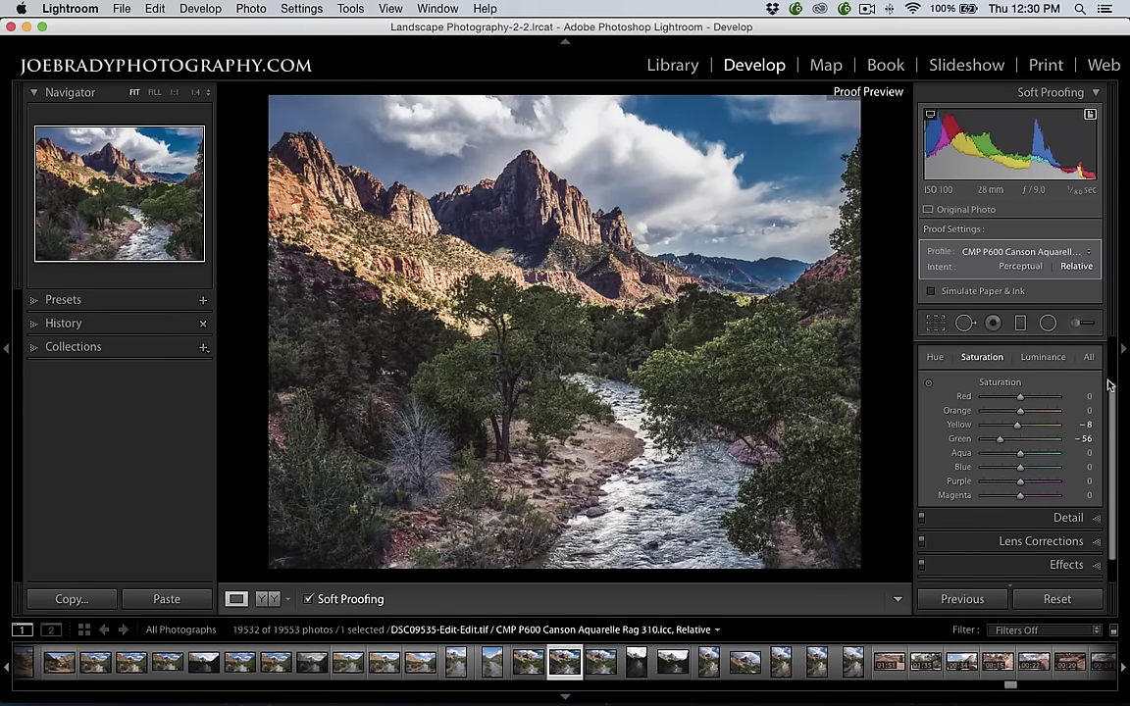
scroll(1114, 365, "up", 2)
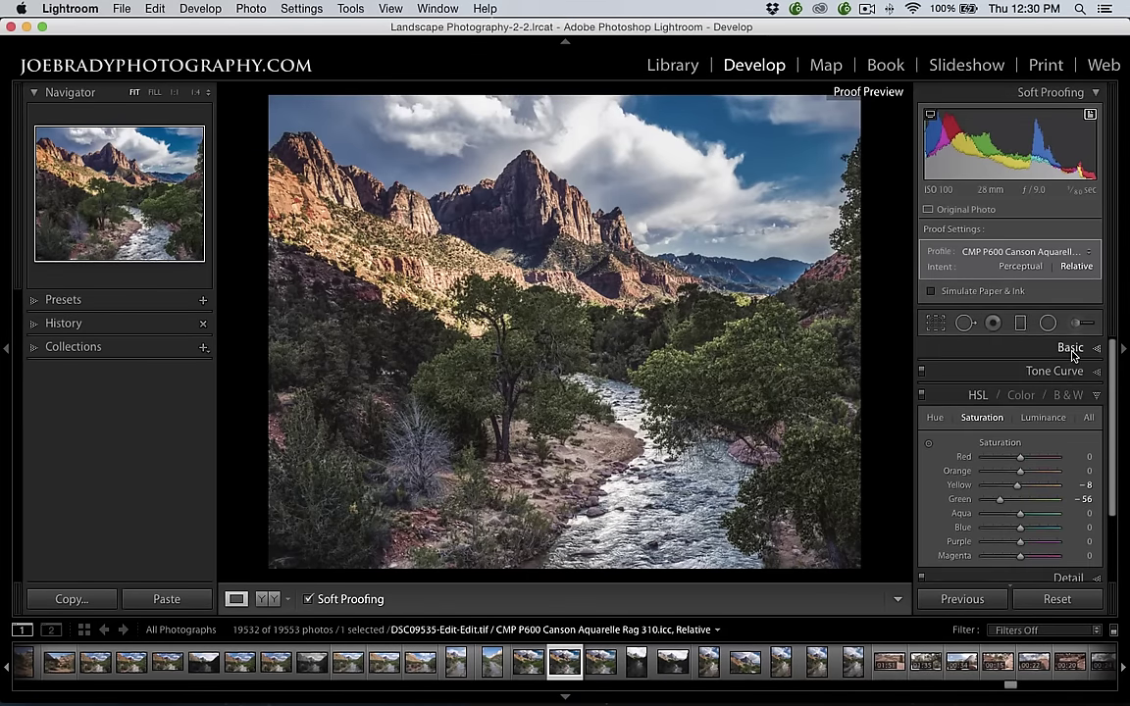
left_click(1072, 348)
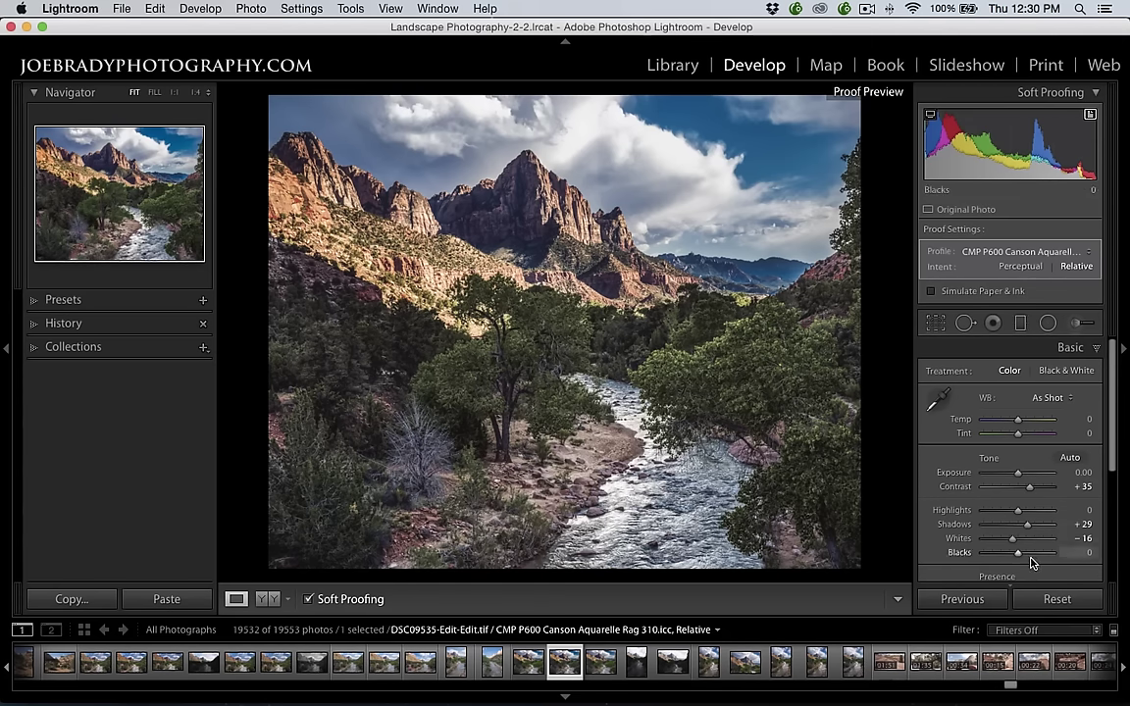
Step: Set Clarity to +19, Contrast to +43 and Saturation to +10, then hide the gamut warning overlay
scroll(1107, 521, "down", 3)
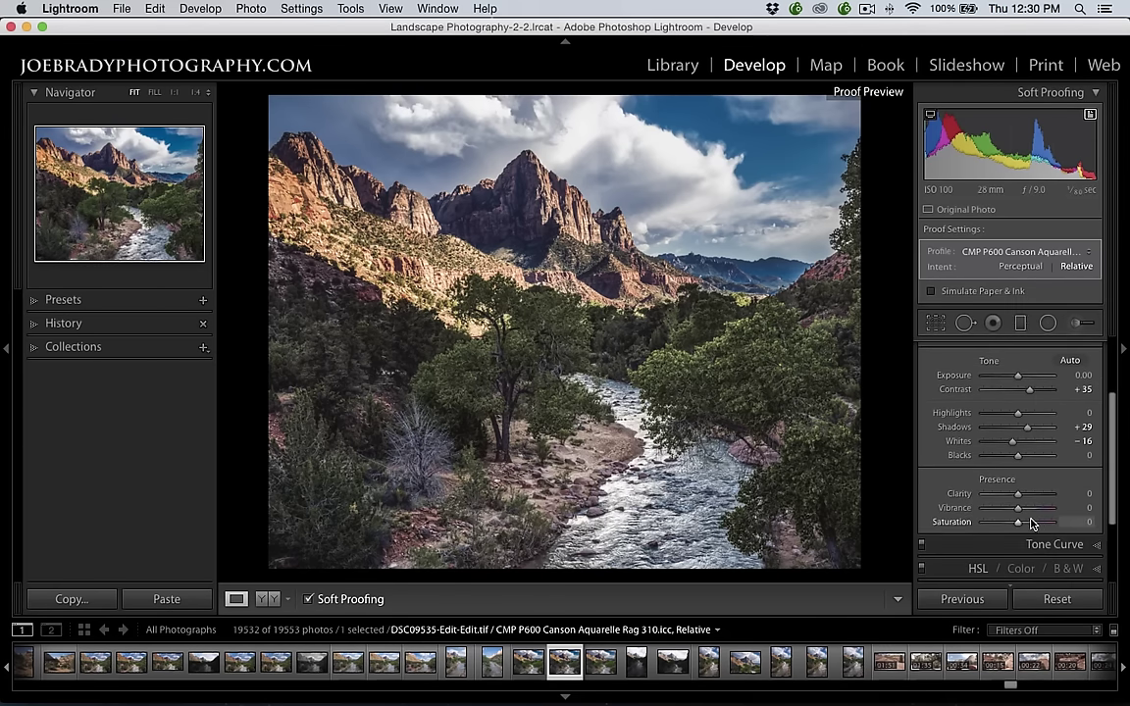
left_click_drag(1018, 496, 1024, 496)
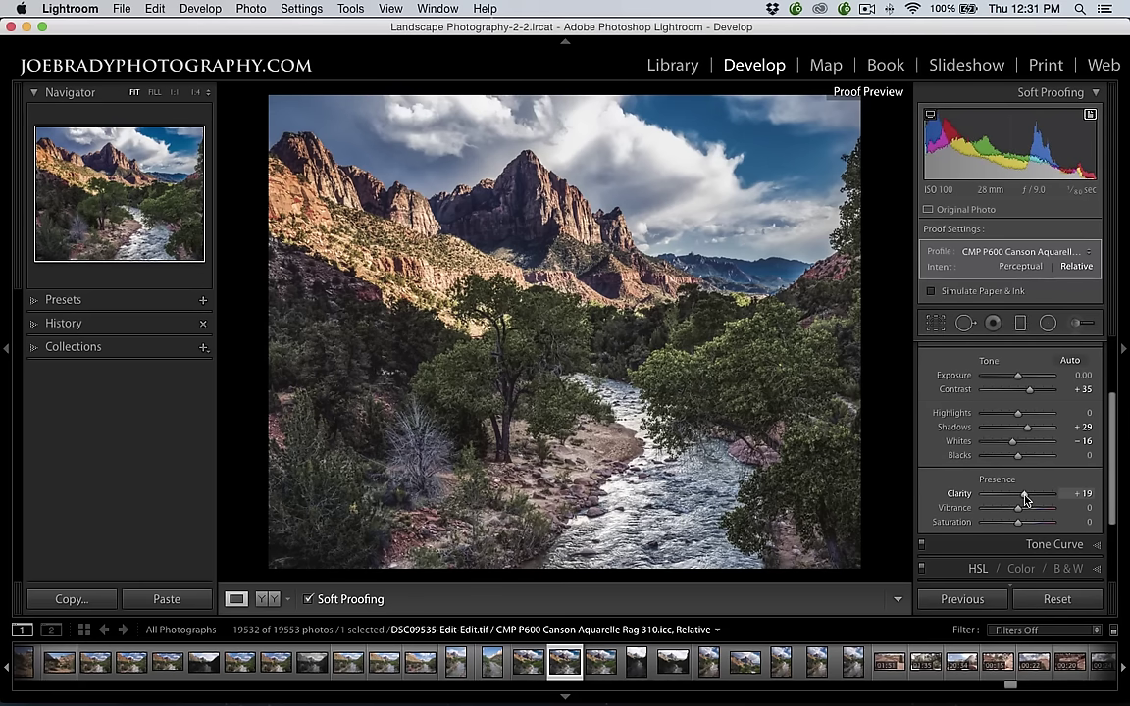
left_click_drag(1030, 392, 1033, 392)
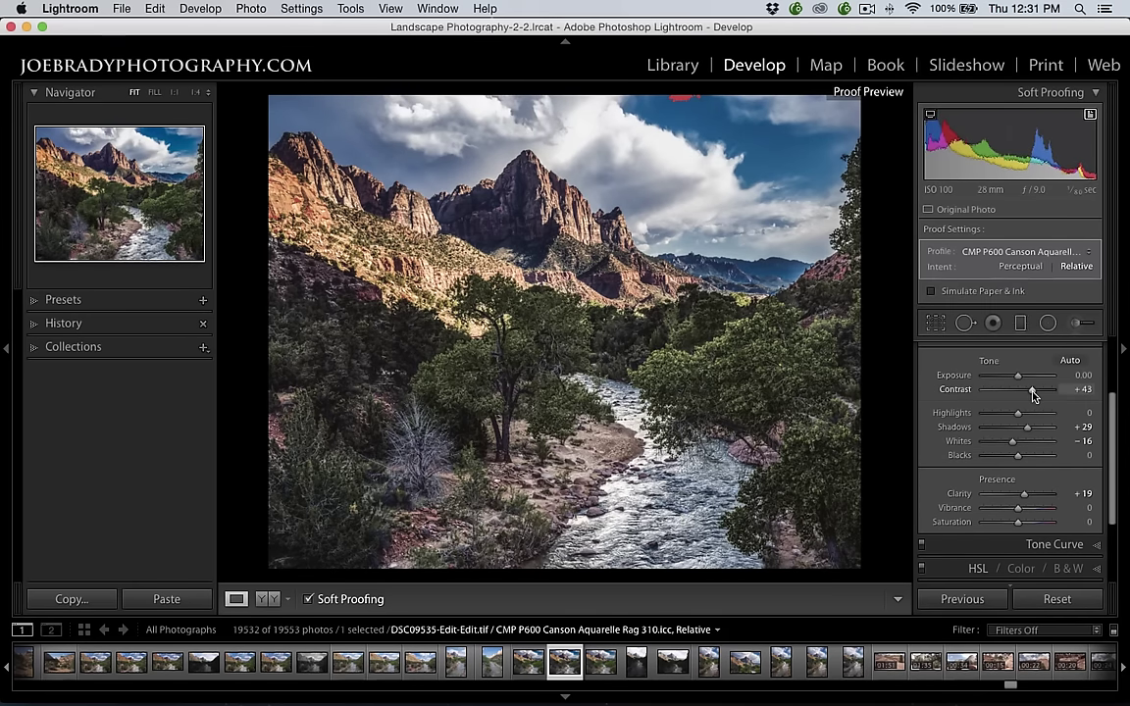
left_click_drag(1017, 524, 1021, 522)
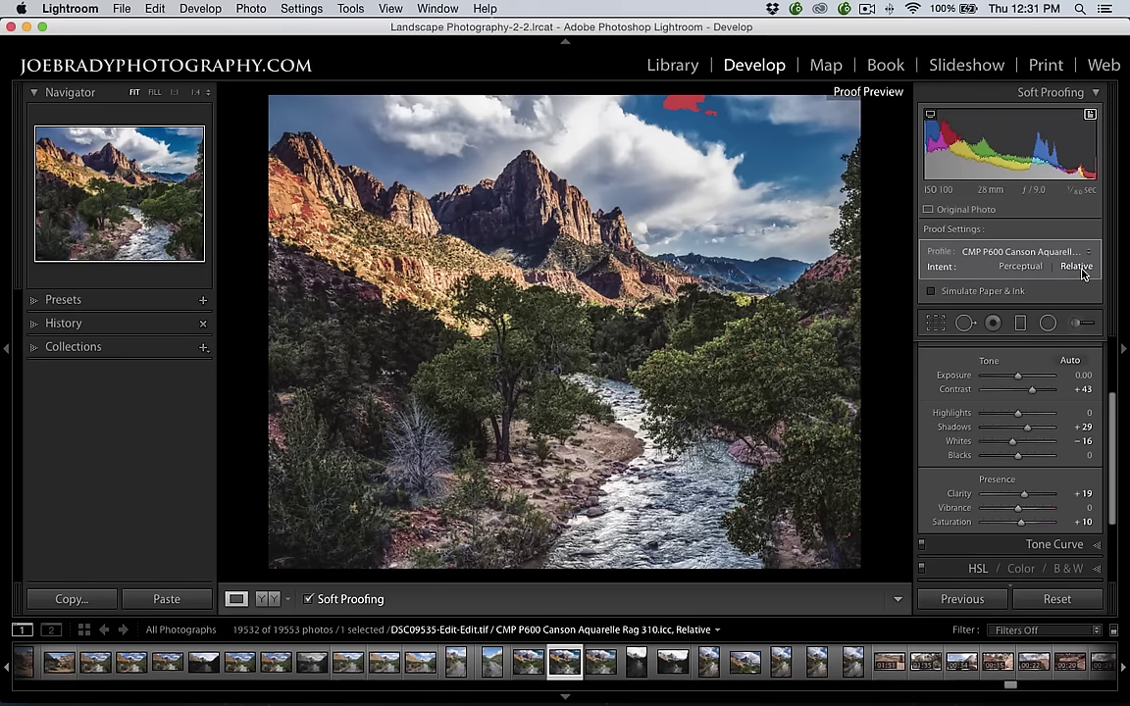
left_click(1089, 117)
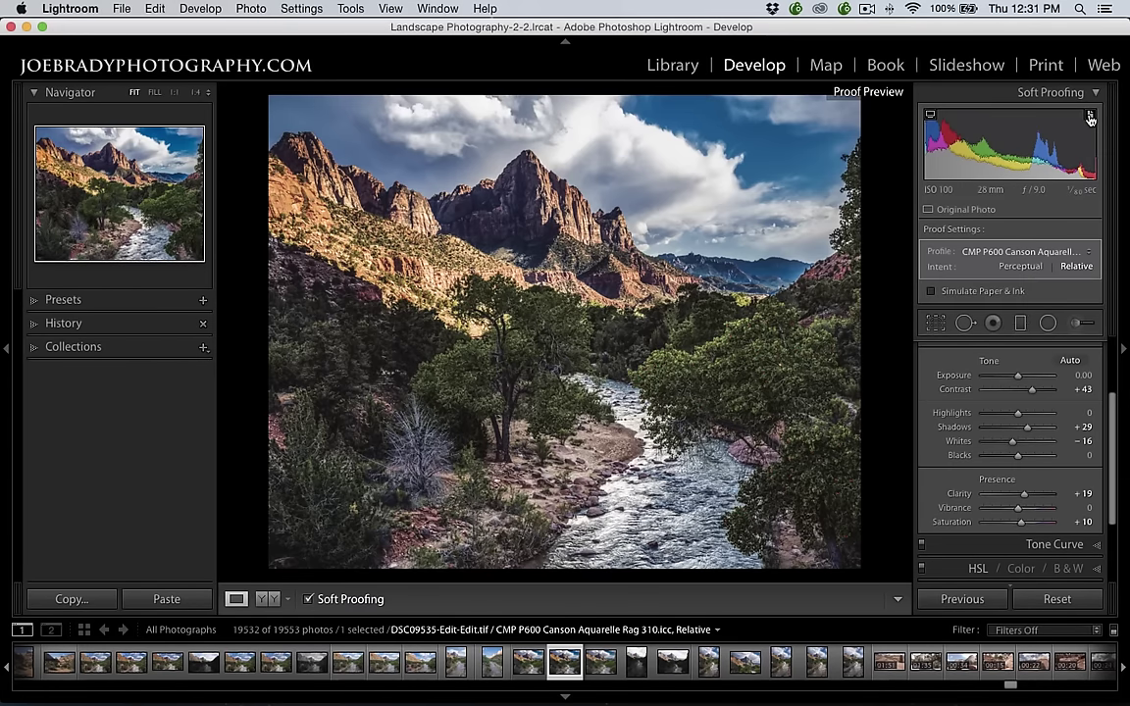
Step: Switch to the Print module and bring up the Color Management print profile list
left_click(1045, 67)
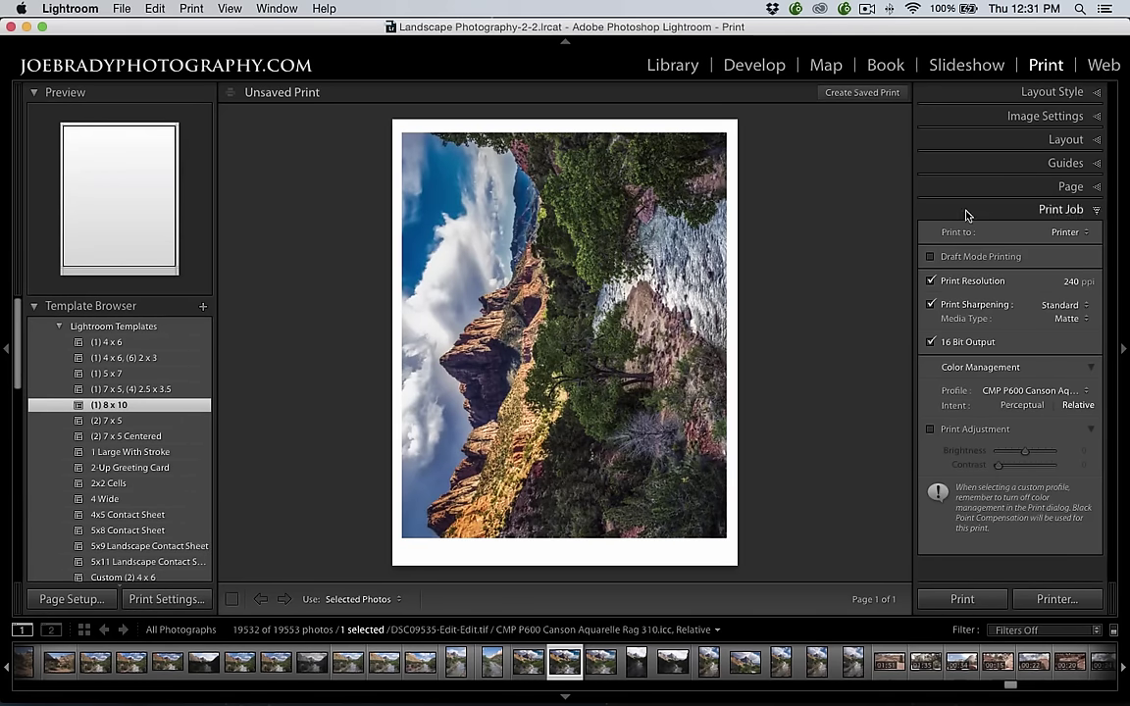
left_click(1028, 391)
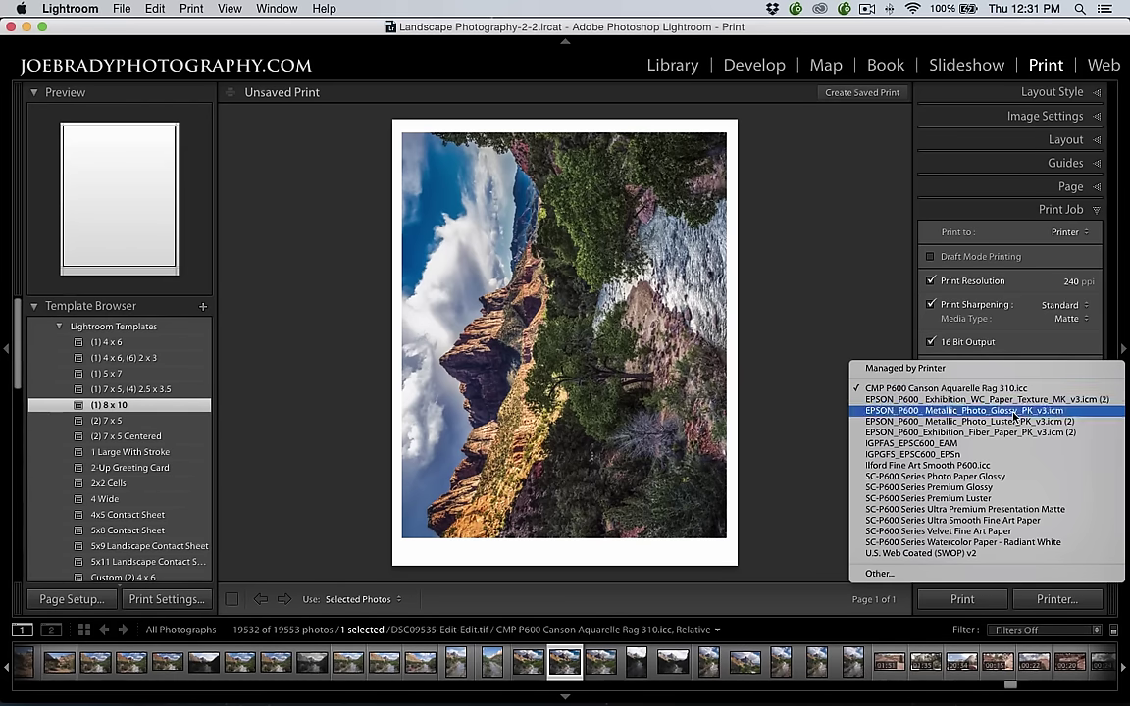
Step: Add CMP P600 Velvet Fine Art.icc through Other… in Choose Profiles and make it the print profile
left_click(882, 574)
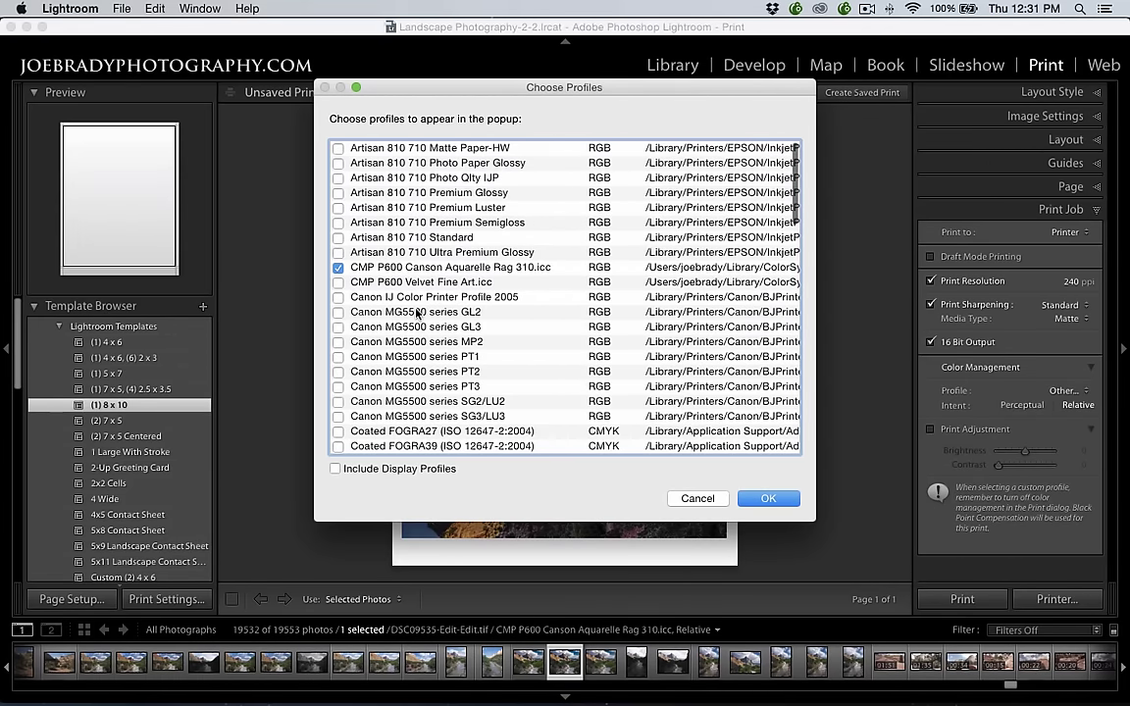
scroll(414, 297, "down", 15)
scroll(417, 312, "up", 4)
scroll(417, 312, "up", 10)
left_click(338, 284)
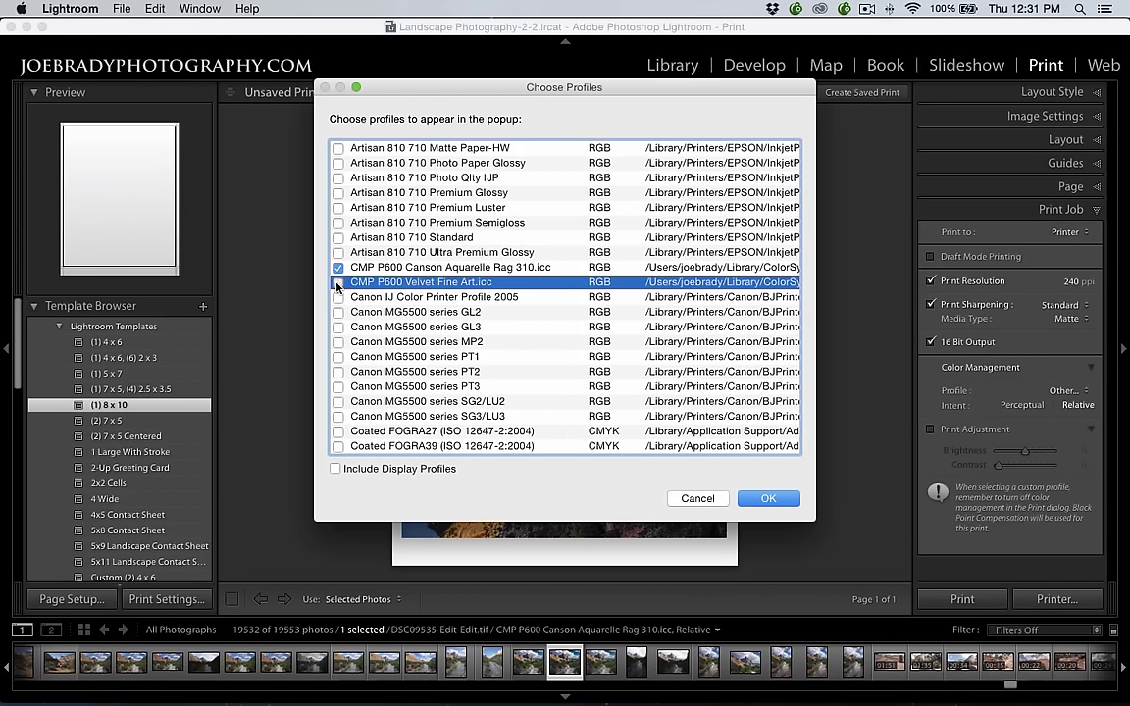
left_click(768, 499)
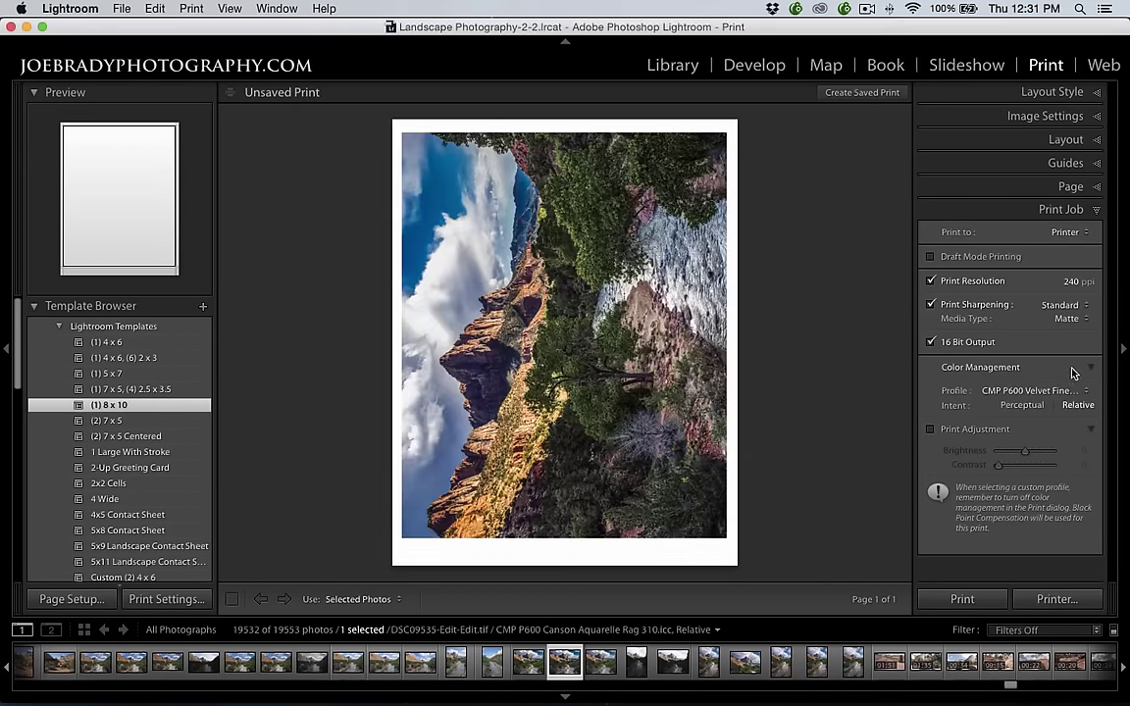
Step: Set the print profile back to CMP P600 Canson Aquarelle Rag 310.icc, print, and return to Develop
left_click(1049, 393)
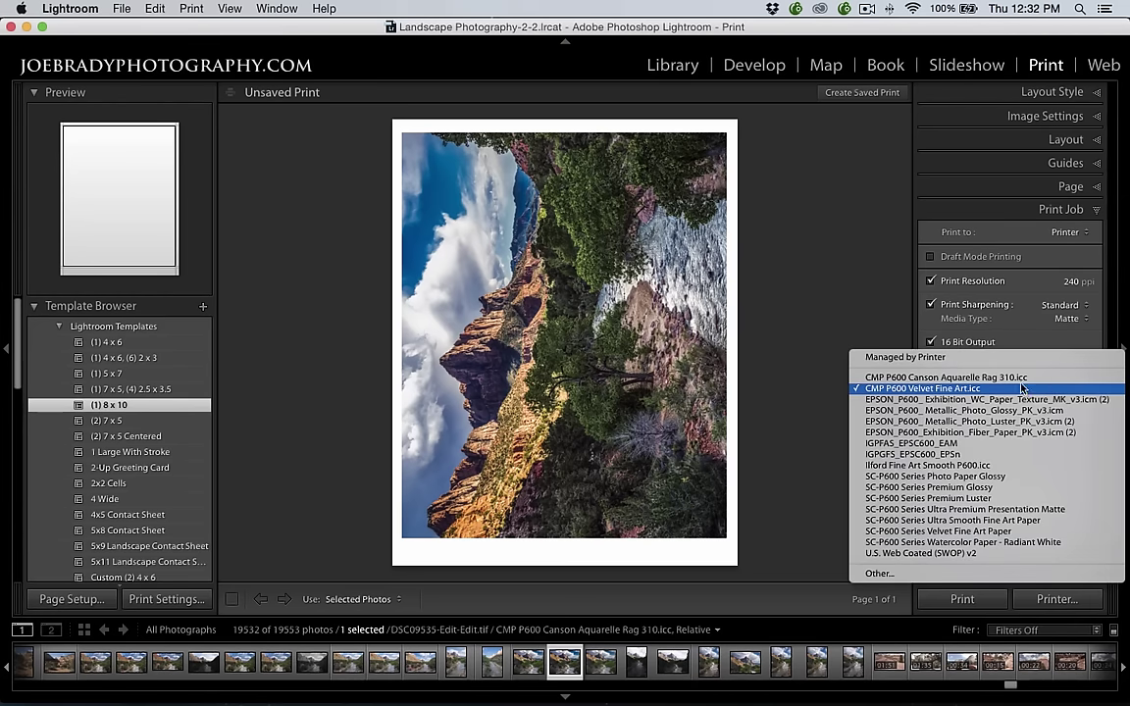
left_click(1003, 378)
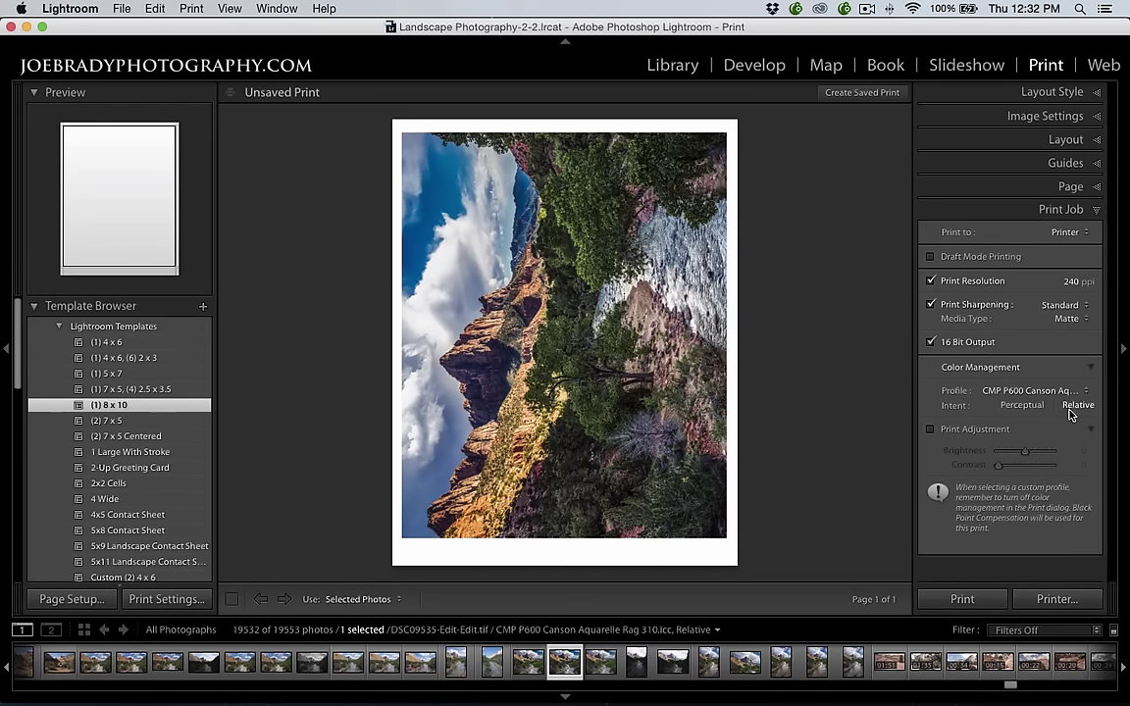
left_click(960, 599)
left_click(755, 64)
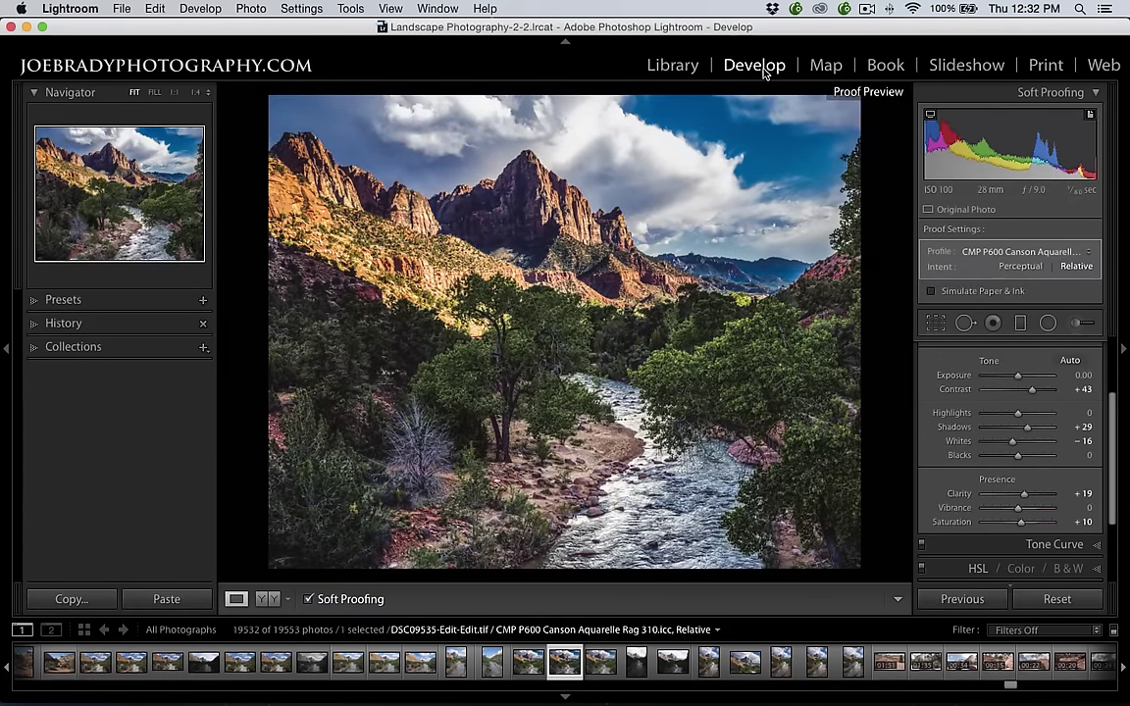
left_click(124, 9)
left_click(140, 185)
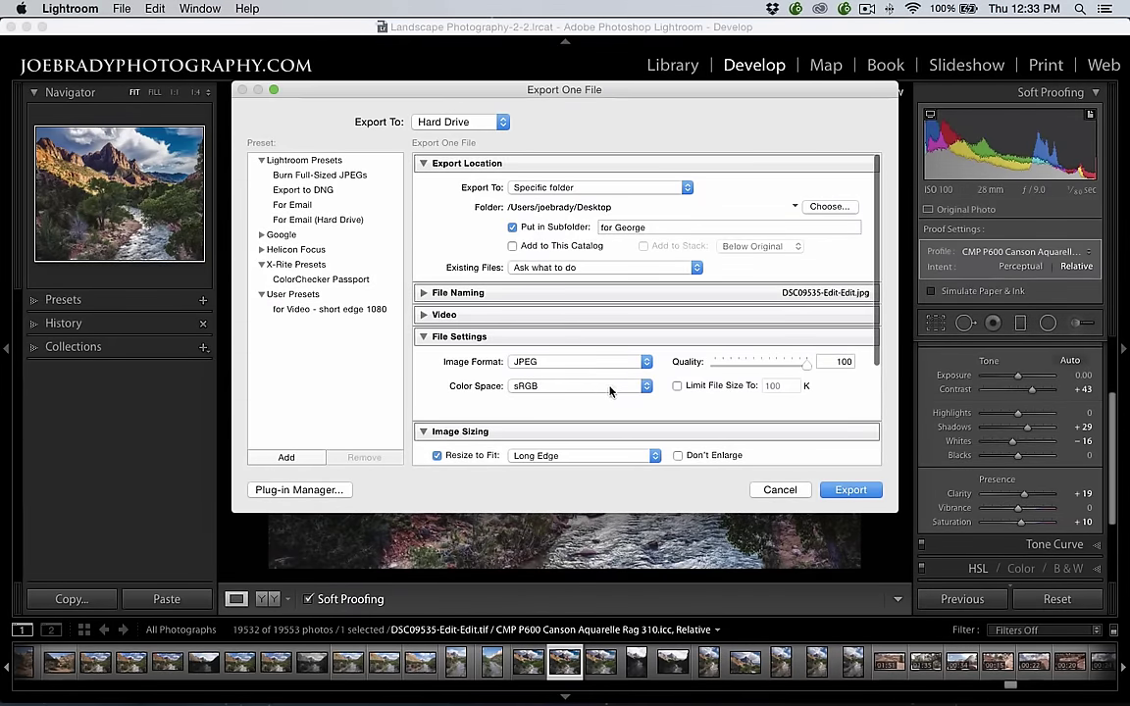
scroll(677, 363, "down", 3)
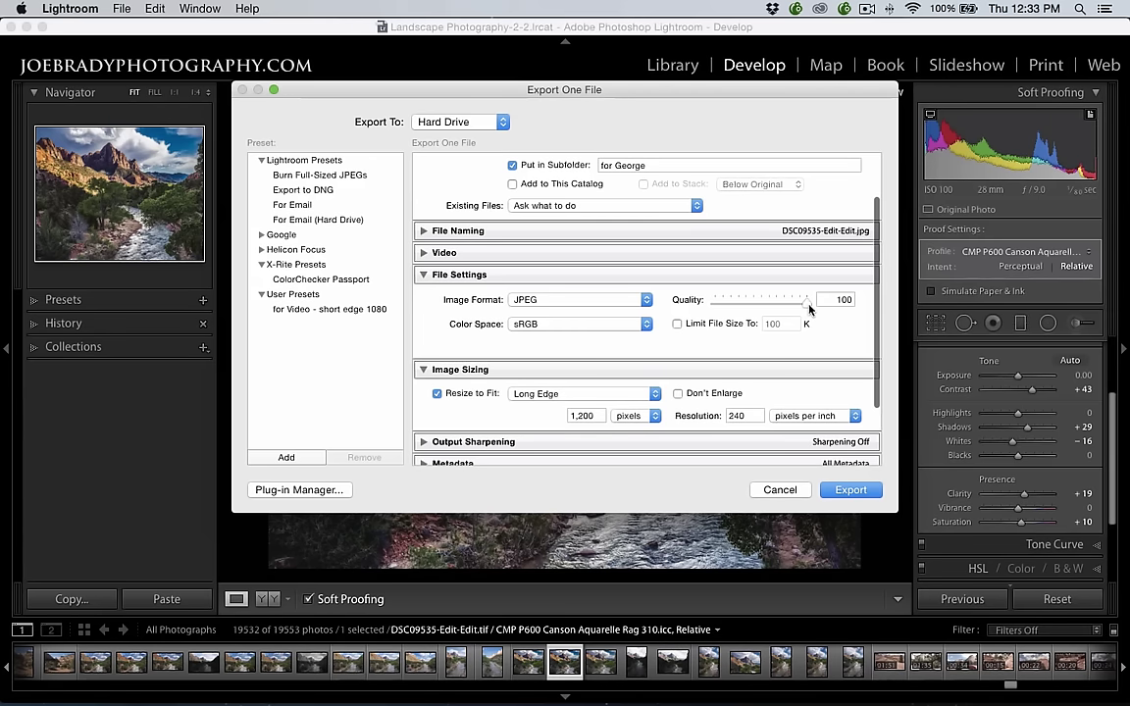
left_click(438, 394)
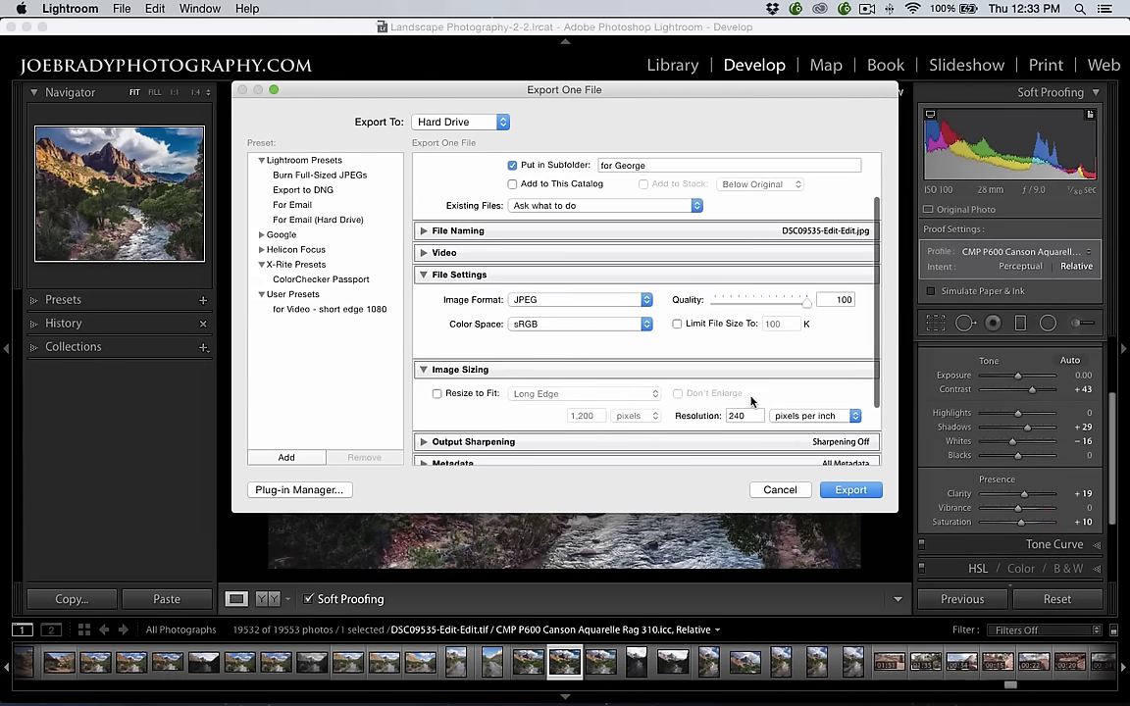
left_click(780, 490)
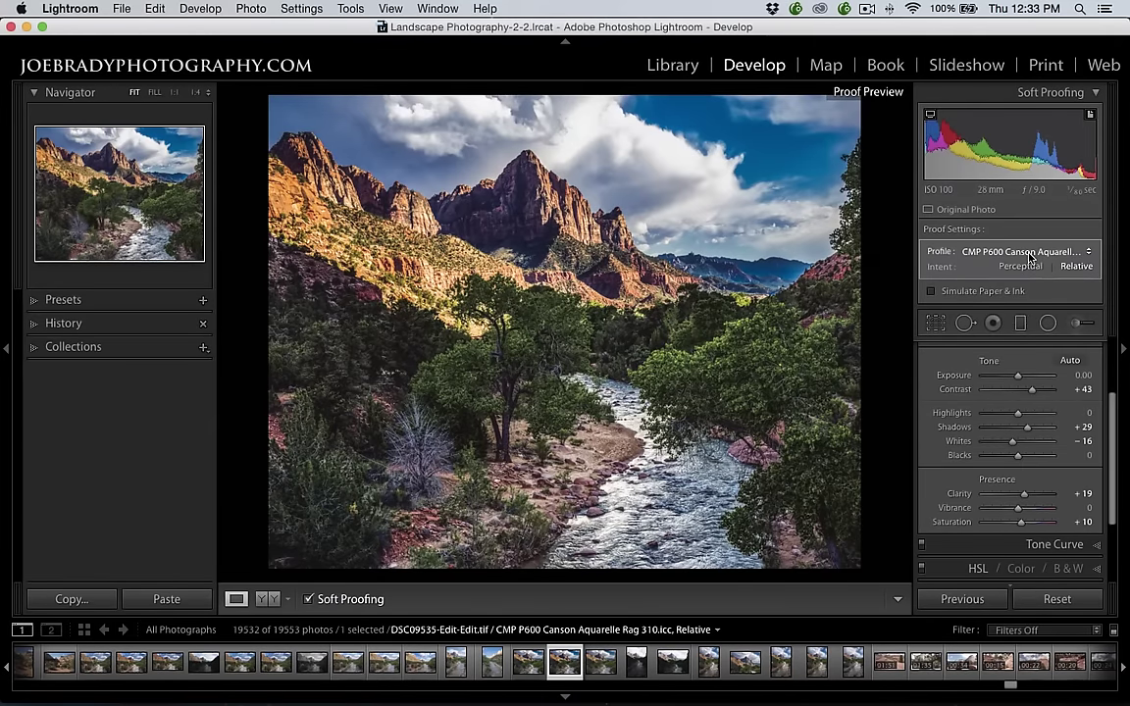
Step: Soft-proof against sRGB, compare Perceptual and Relative intents, and settle on Perceptual
left_click(1030, 253)
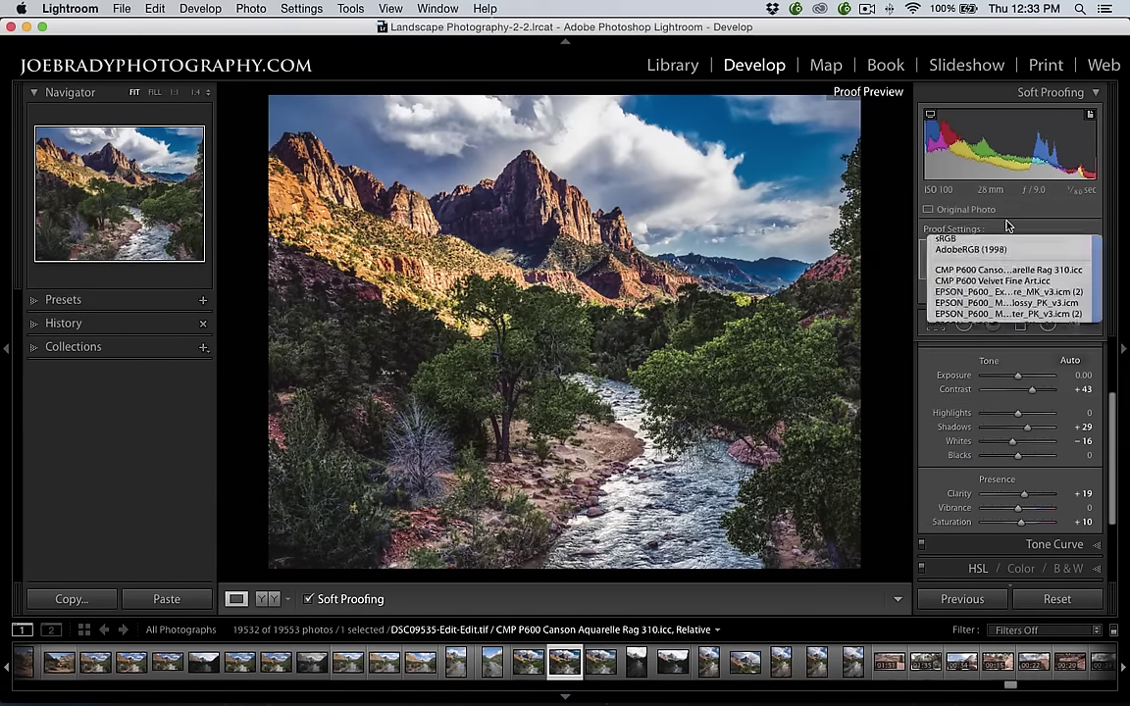
left_click(1006, 227)
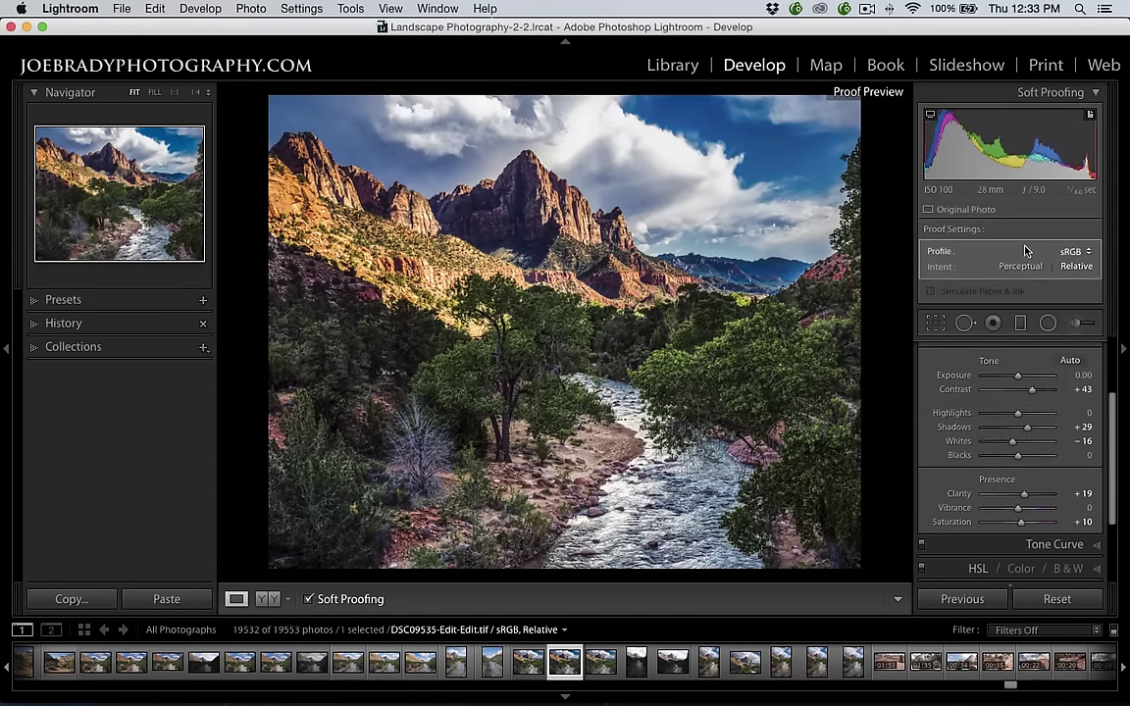
left_click(1021, 265)
left_click(1071, 267)
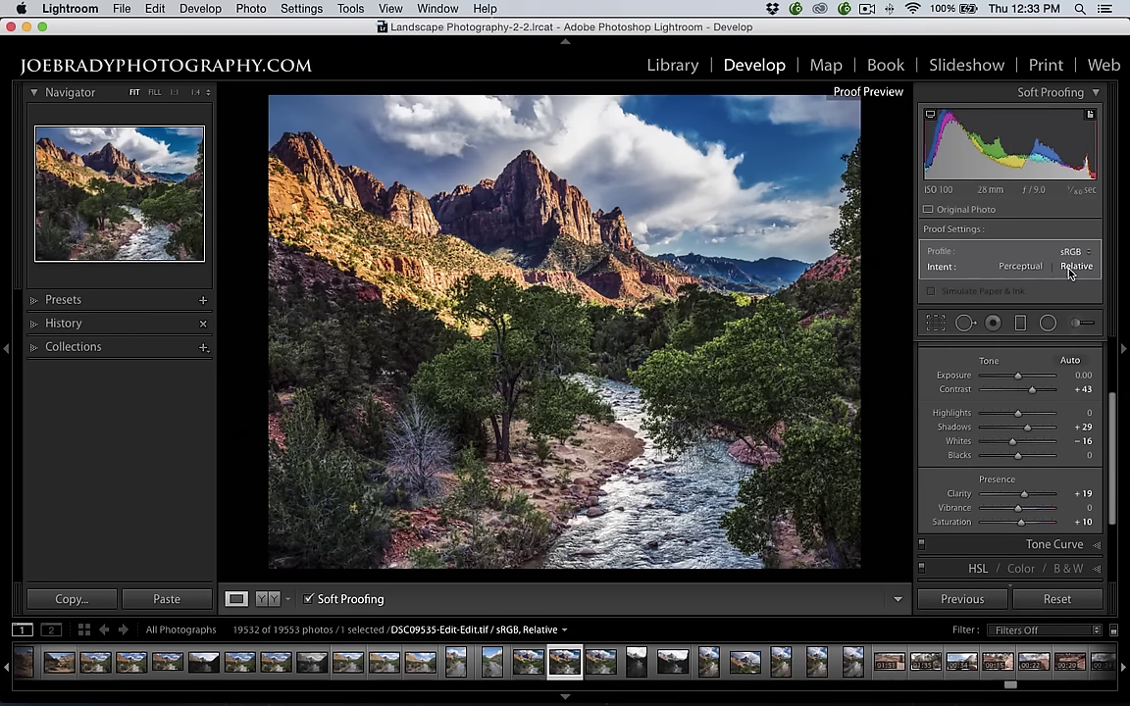
left_click(1015, 267)
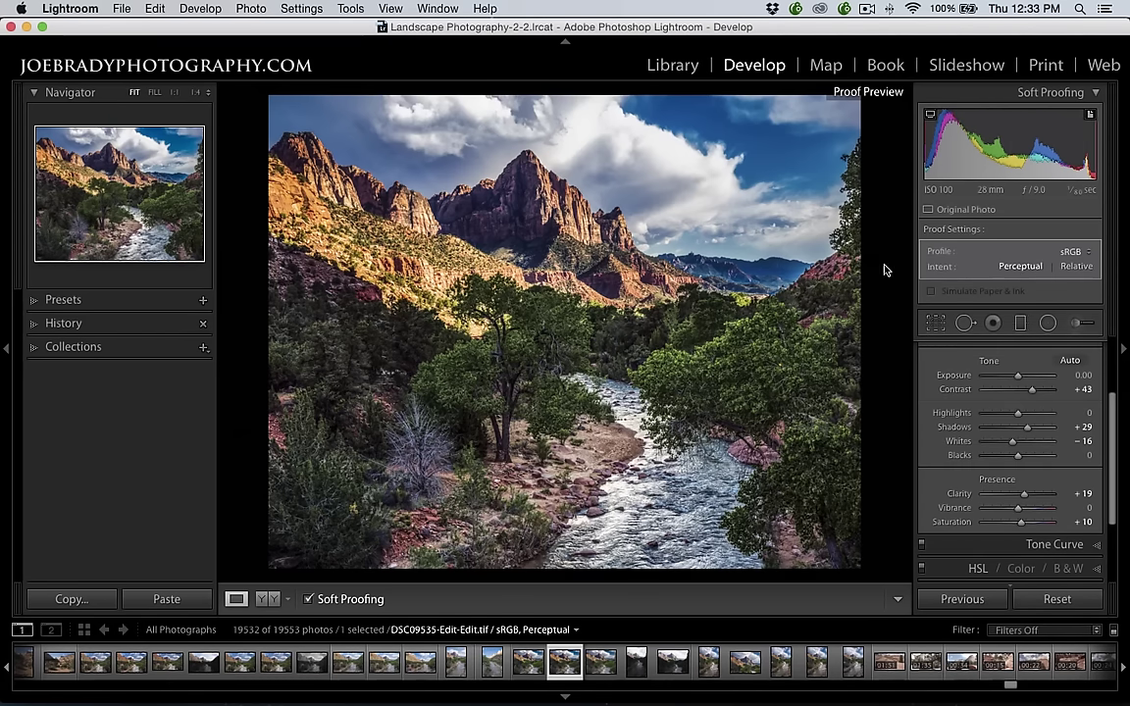
Step: In Photoshop, open the custom proof setup for the canyon waterfall image
key("super+Tab")
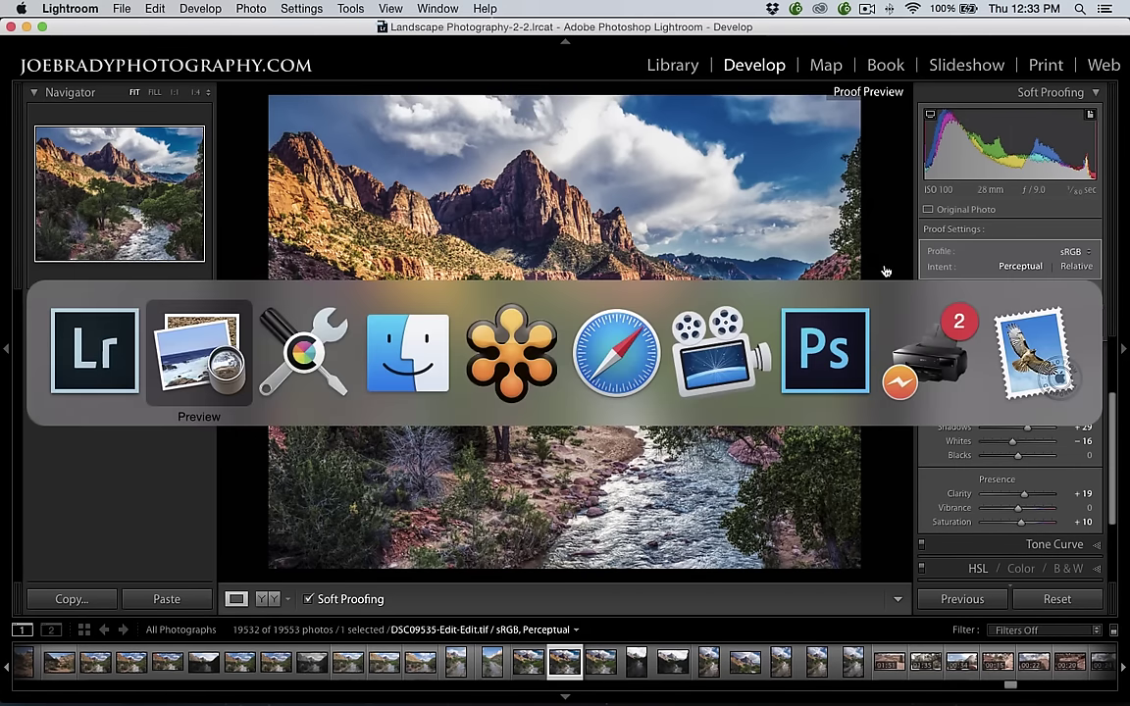
key("super+Tab")
key("super+Tab")
key("super+Tab")
key("super+Tab")
key("super+Tab")
key("super+Tab")
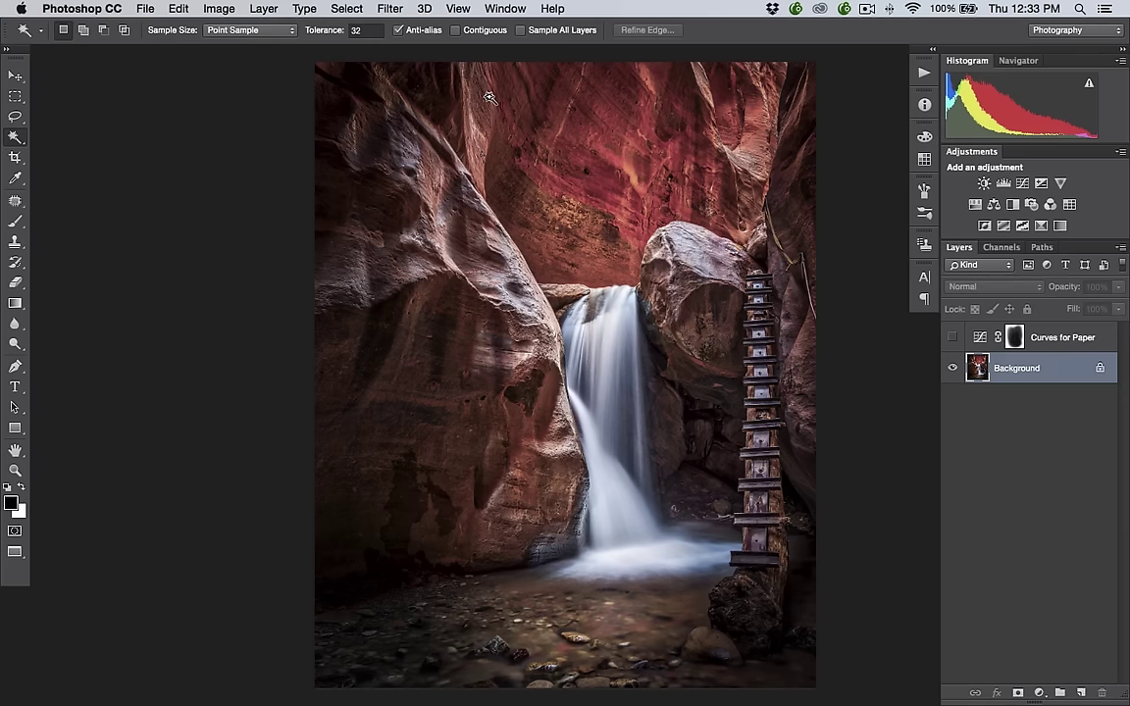
left_click(461, 10)
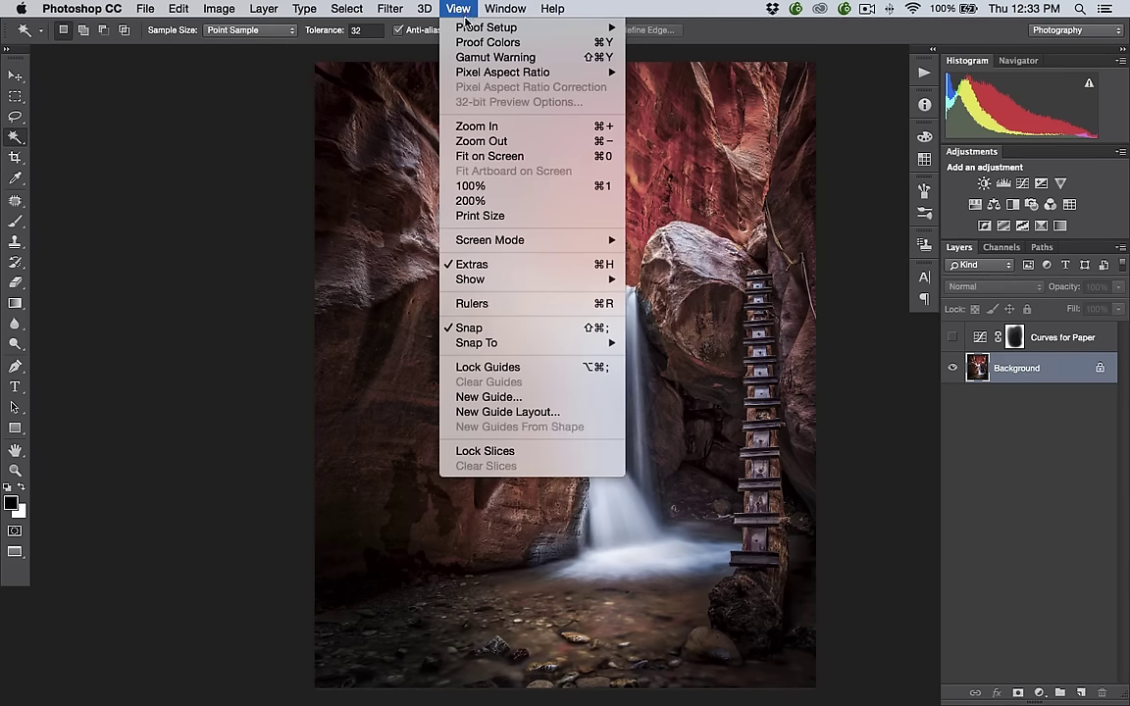
mouse_move(525, 29)
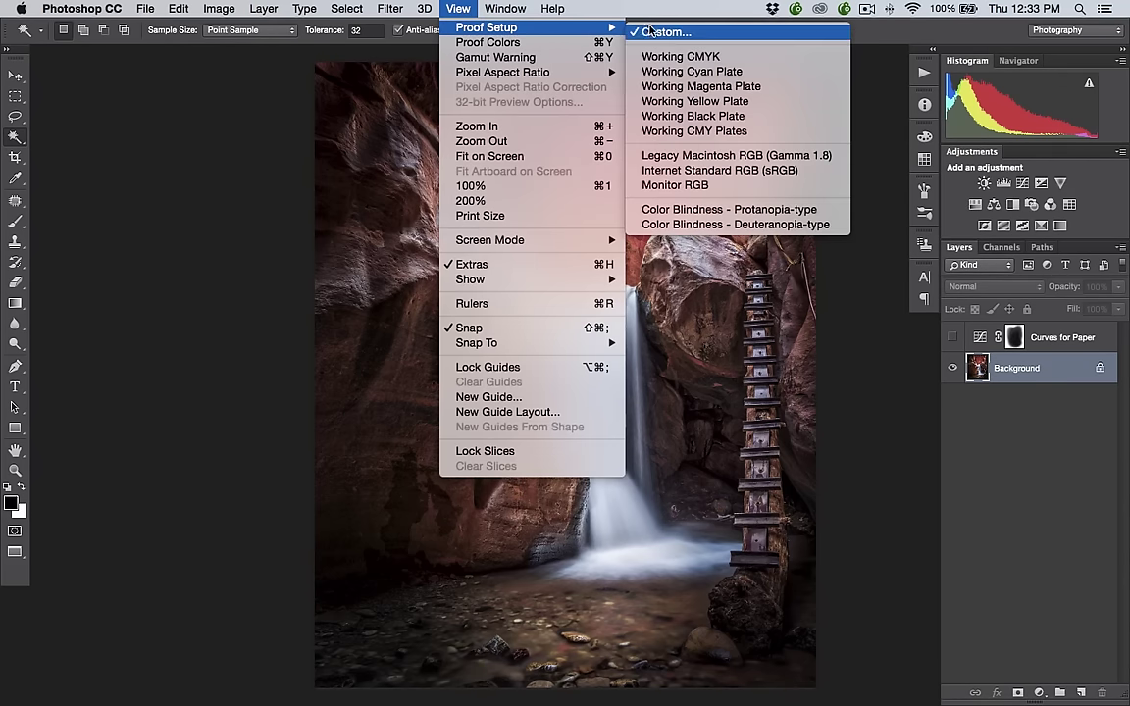
left_click(591, 31)
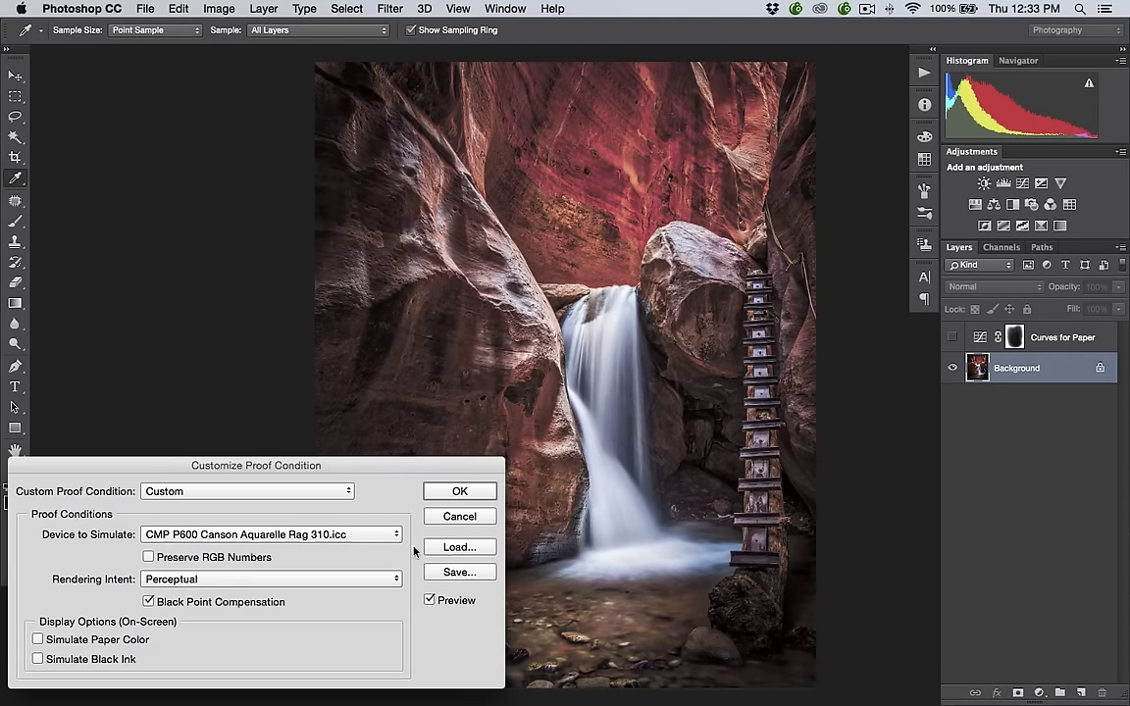
Step: Toggle the Canson Aquarelle Rag soft-proof preview off and on to compare
left_click(429, 600)
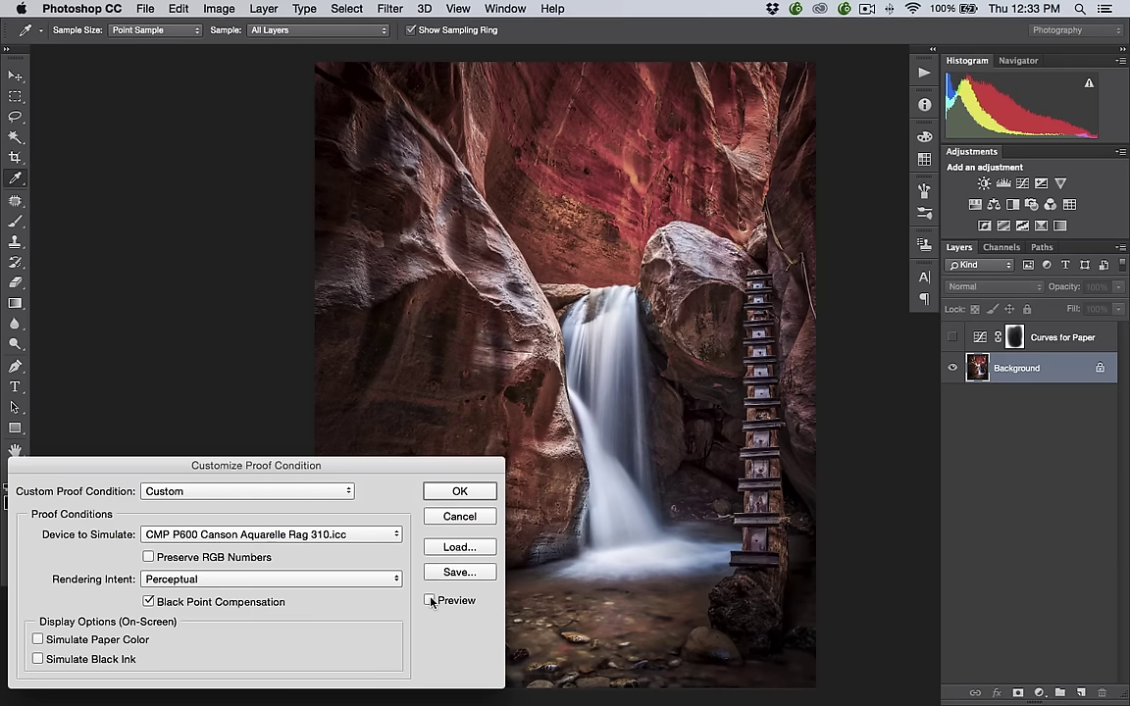
left_click(430, 601)
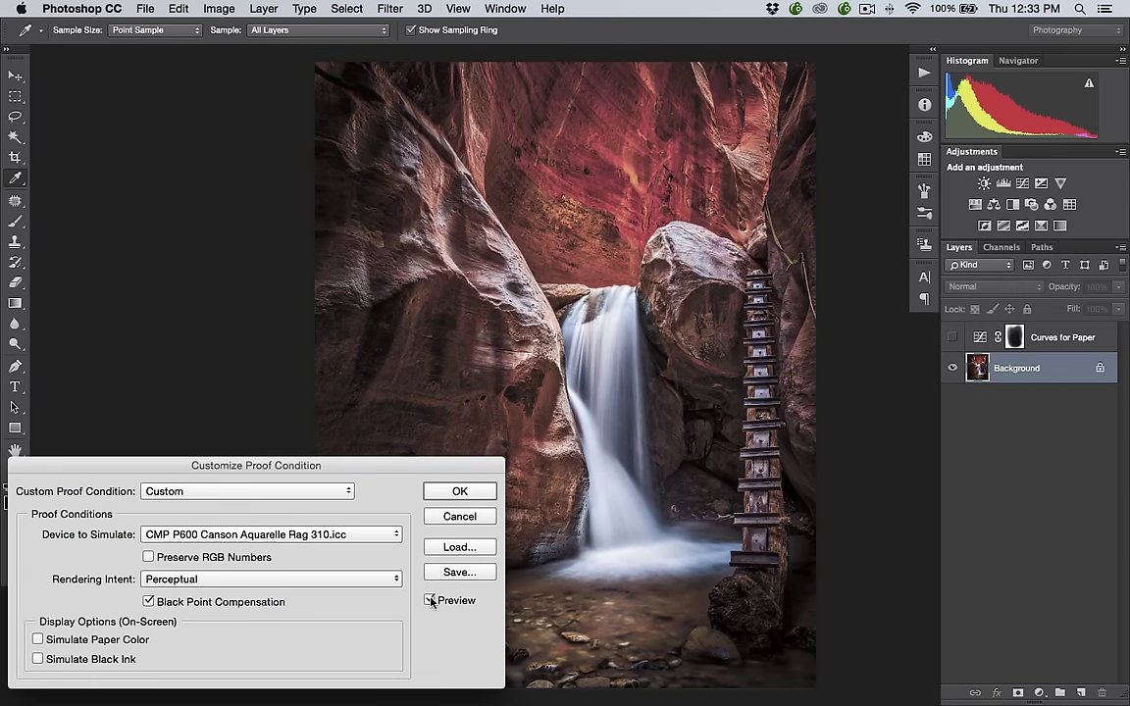
left_click(429, 600)
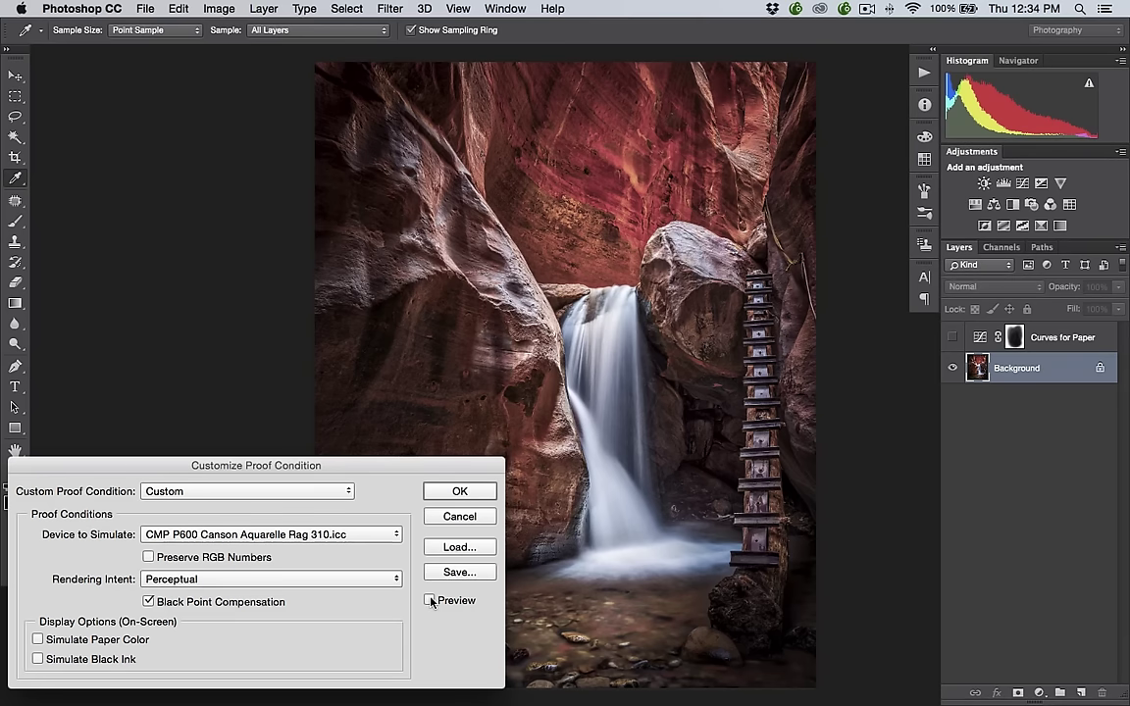
left_click(430, 601)
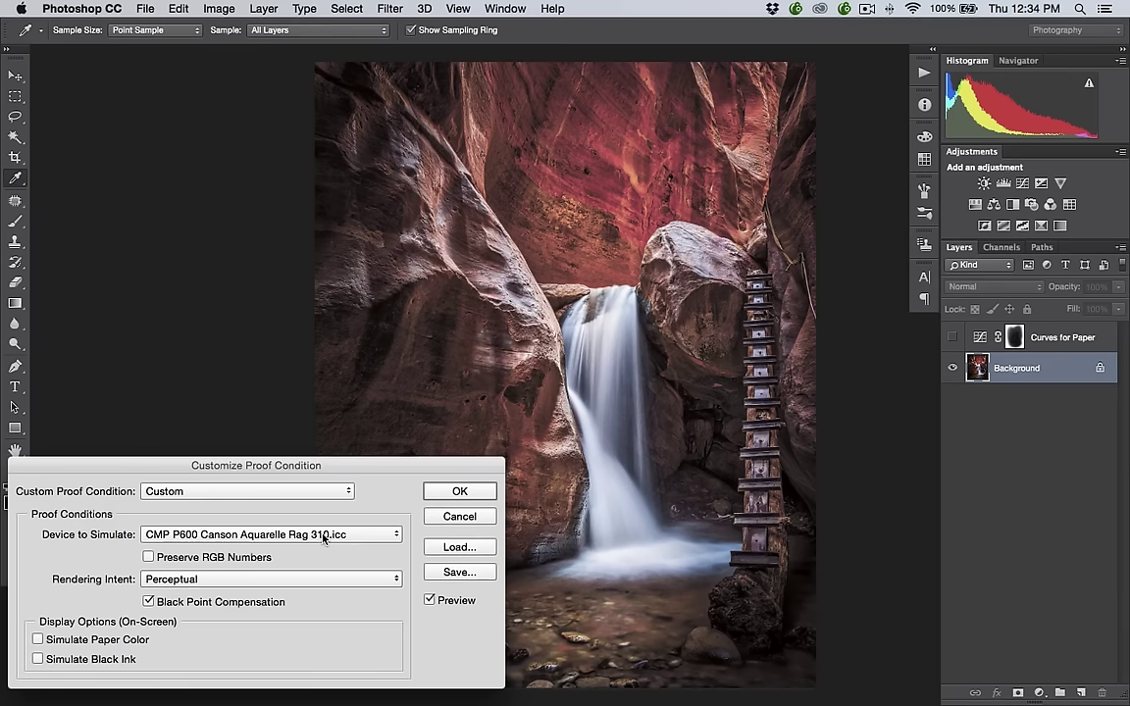
Step: Compare Perceptual and Relative Colorimetric rendering intents, ending on Perceptual
left_click(305, 579)
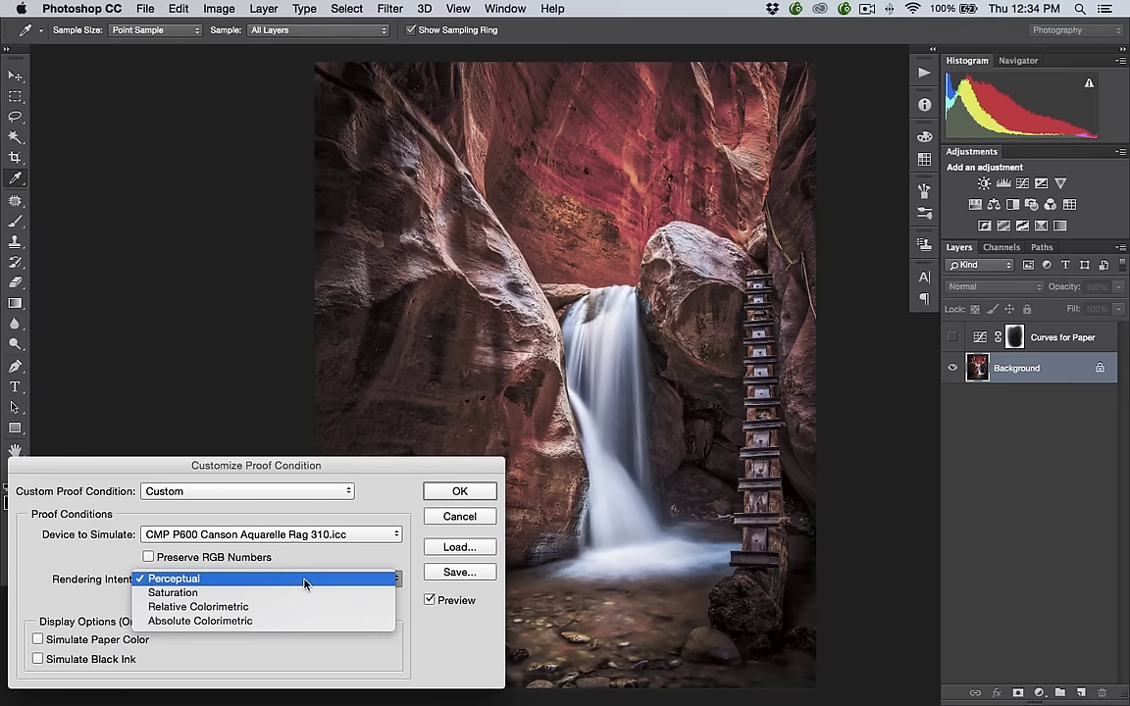
left_click(297, 607)
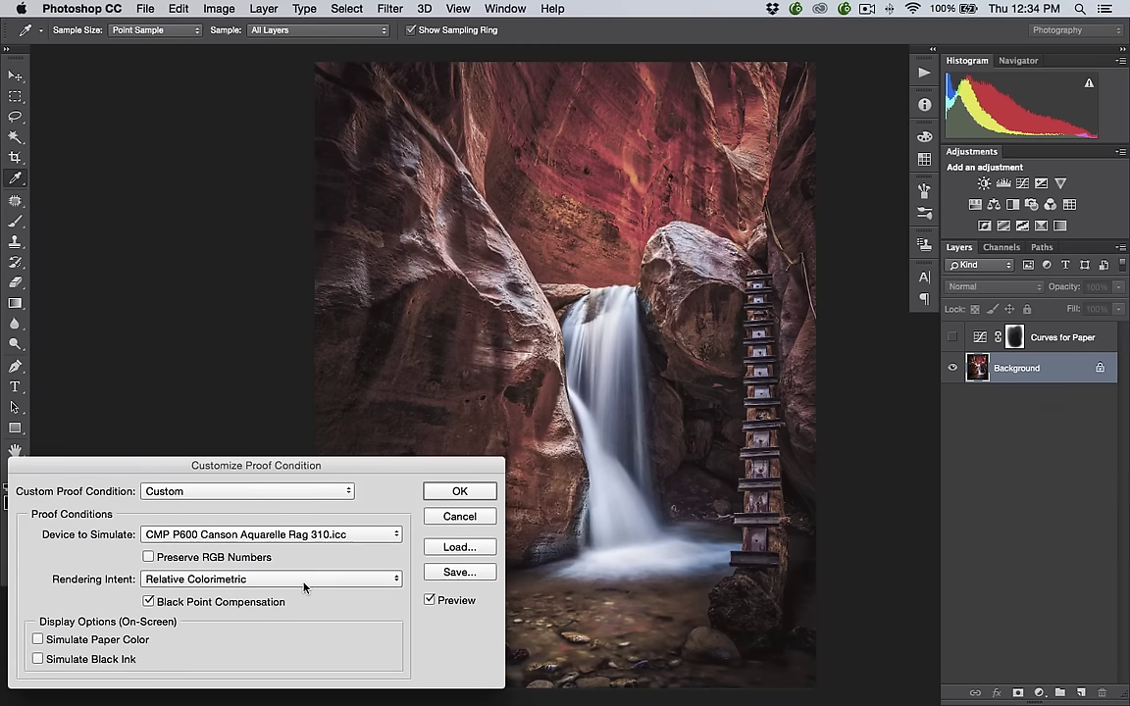
left_click(302, 579)
left_click(305, 554)
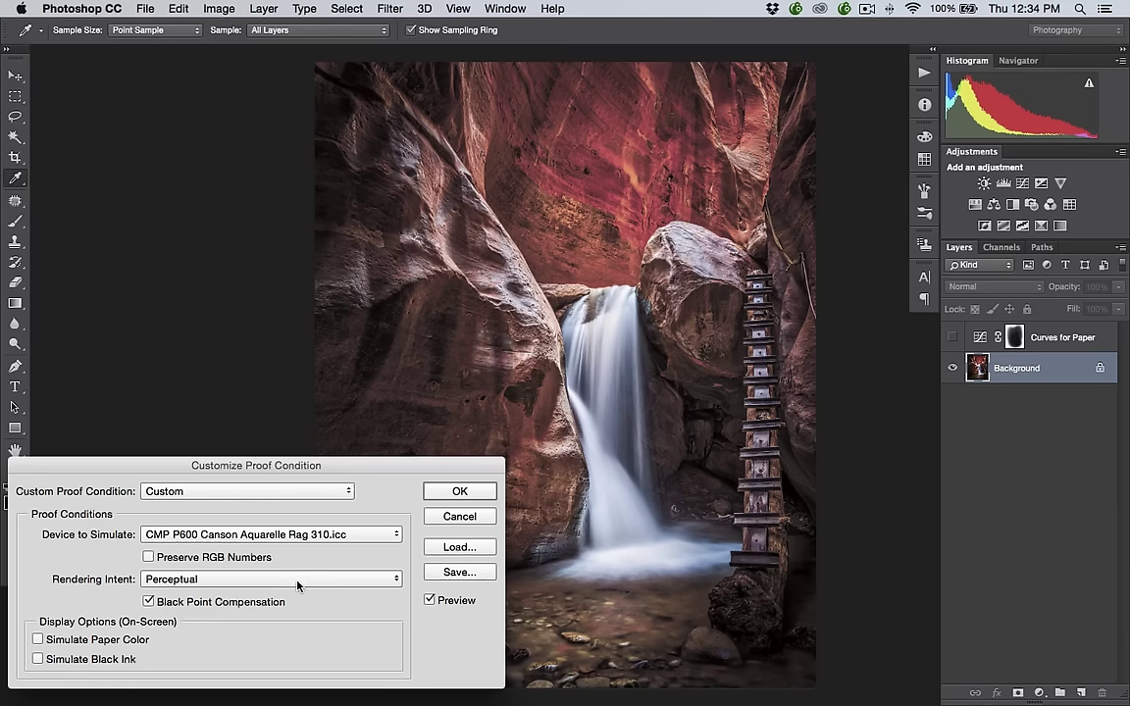
left_click(297, 586)
left_click(293, 613)
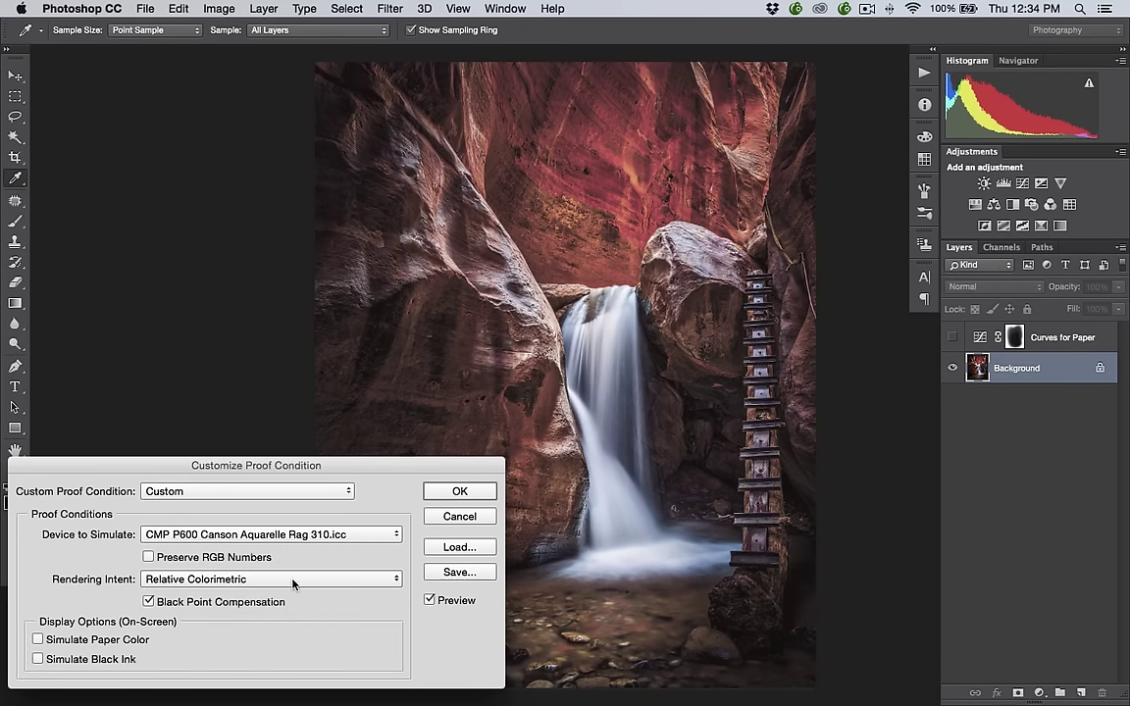
left_click(292, 584)
left_click(288, 552)
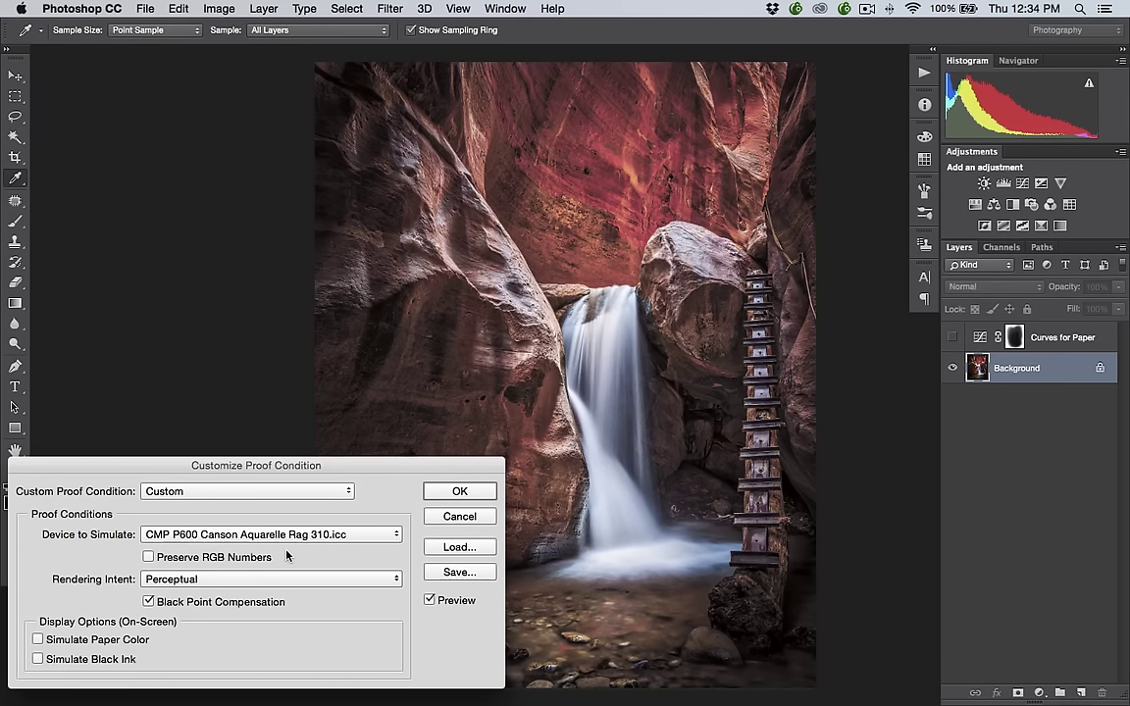
Step: Keep Perceptual intent and try Simulate Paper Color, then leave it unchecked
left_click_drag(163, 467, 186, 305)
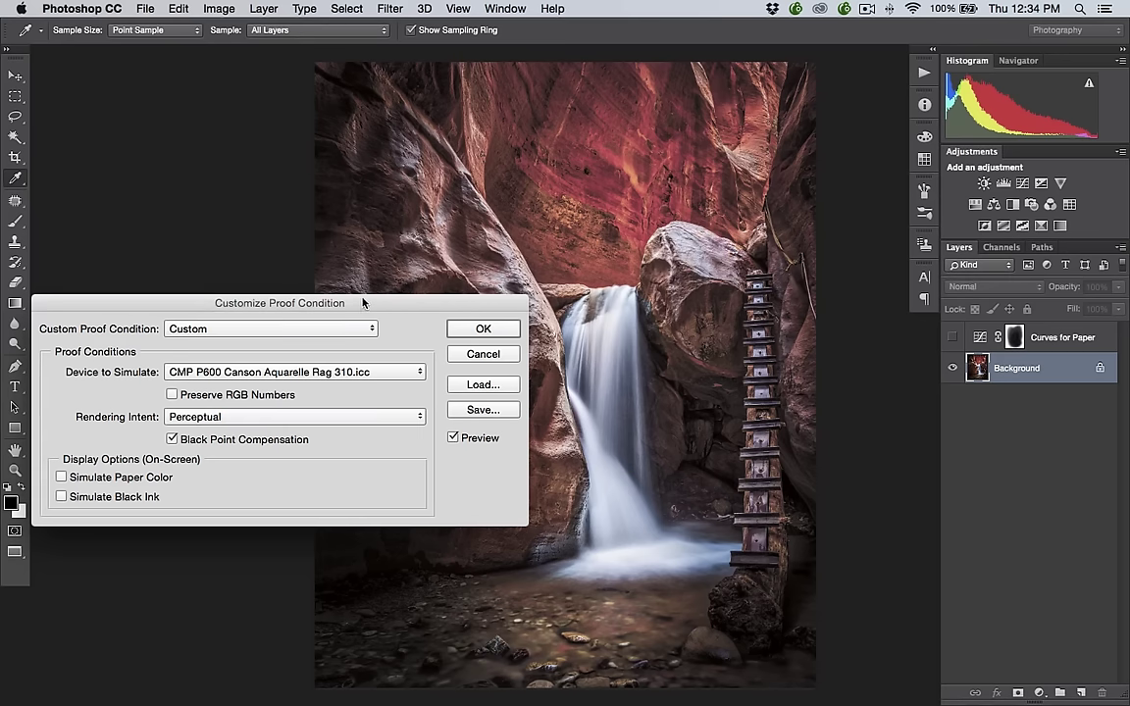
left_click_drag(363, 302, 377, 302)
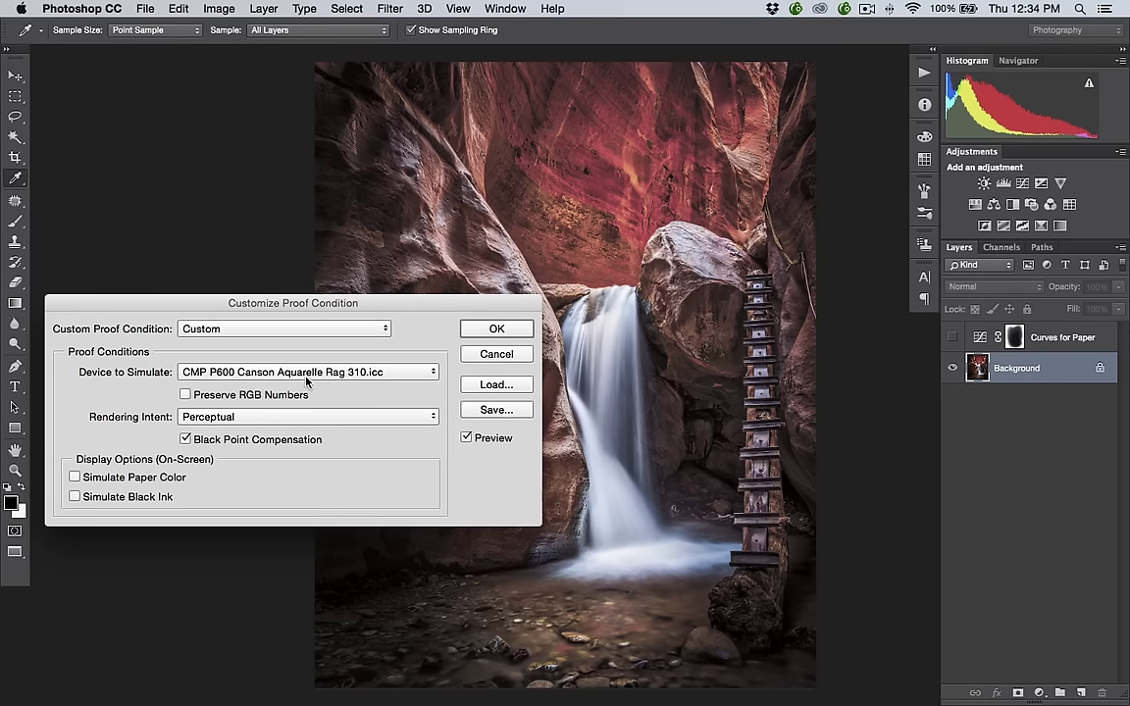
left_click(217, 416)
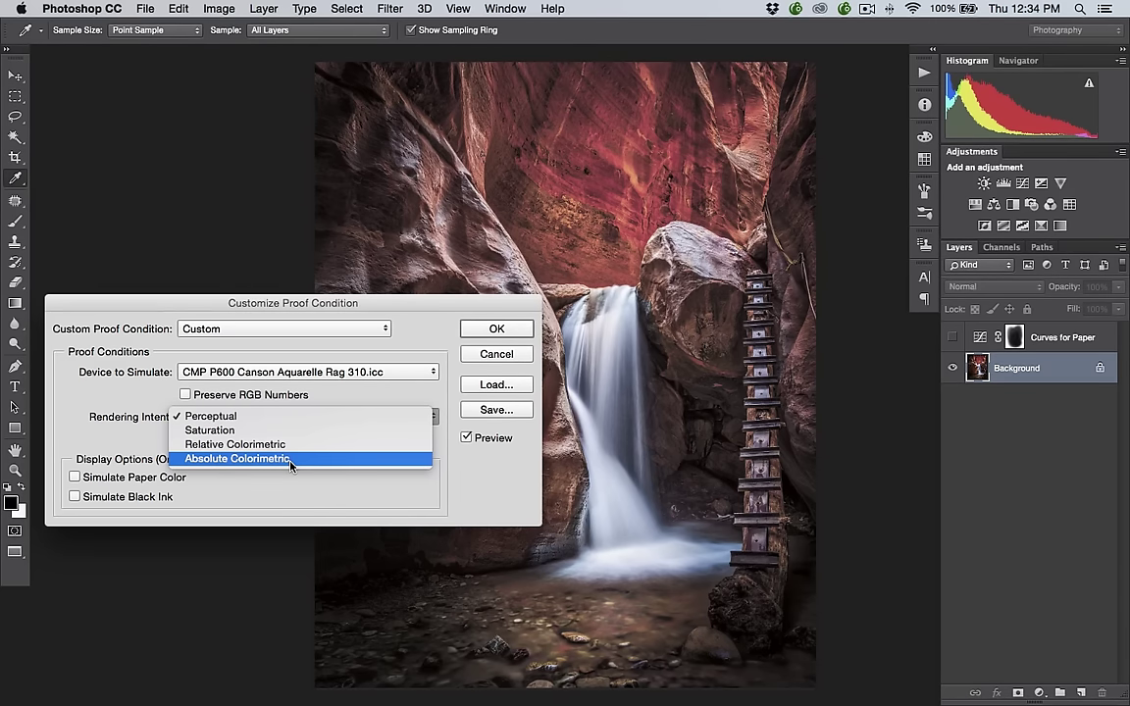
left_click(158, 445)
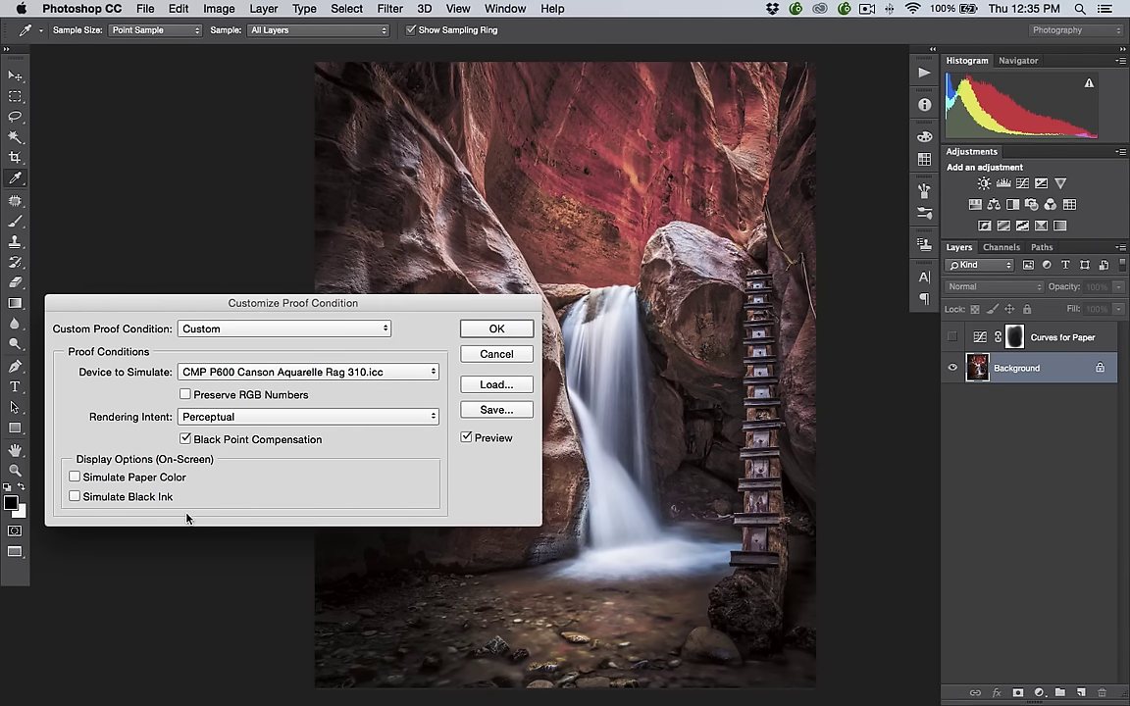
left_click(75, 478)
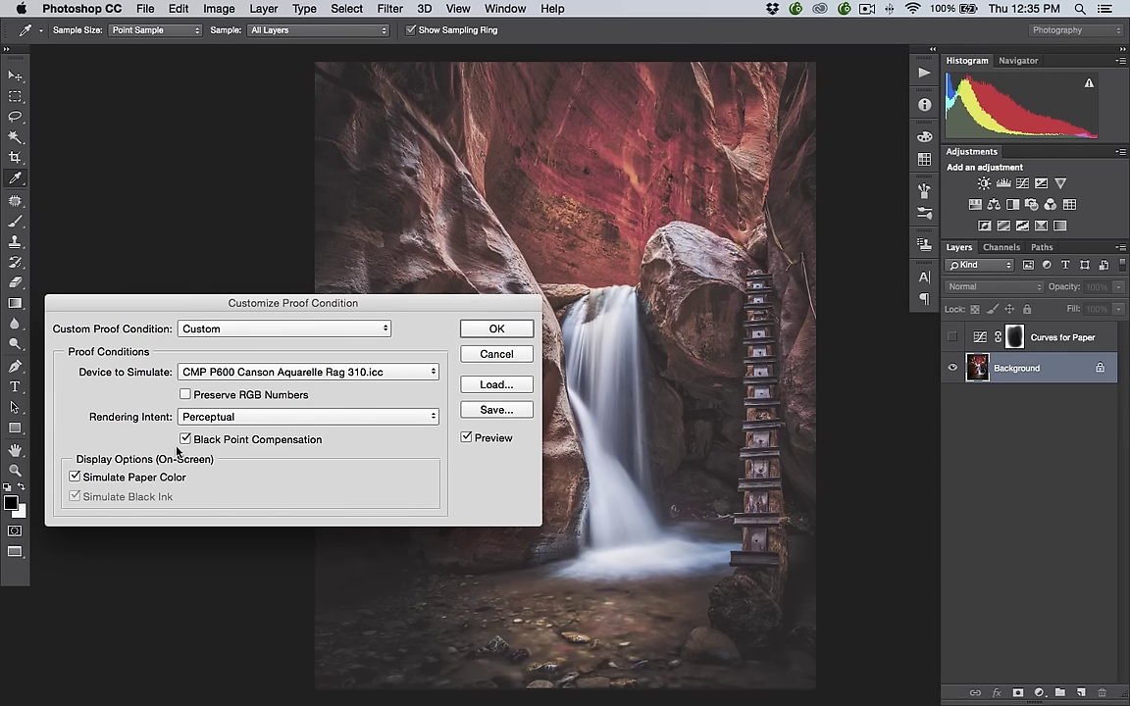
left_click(75, 478)
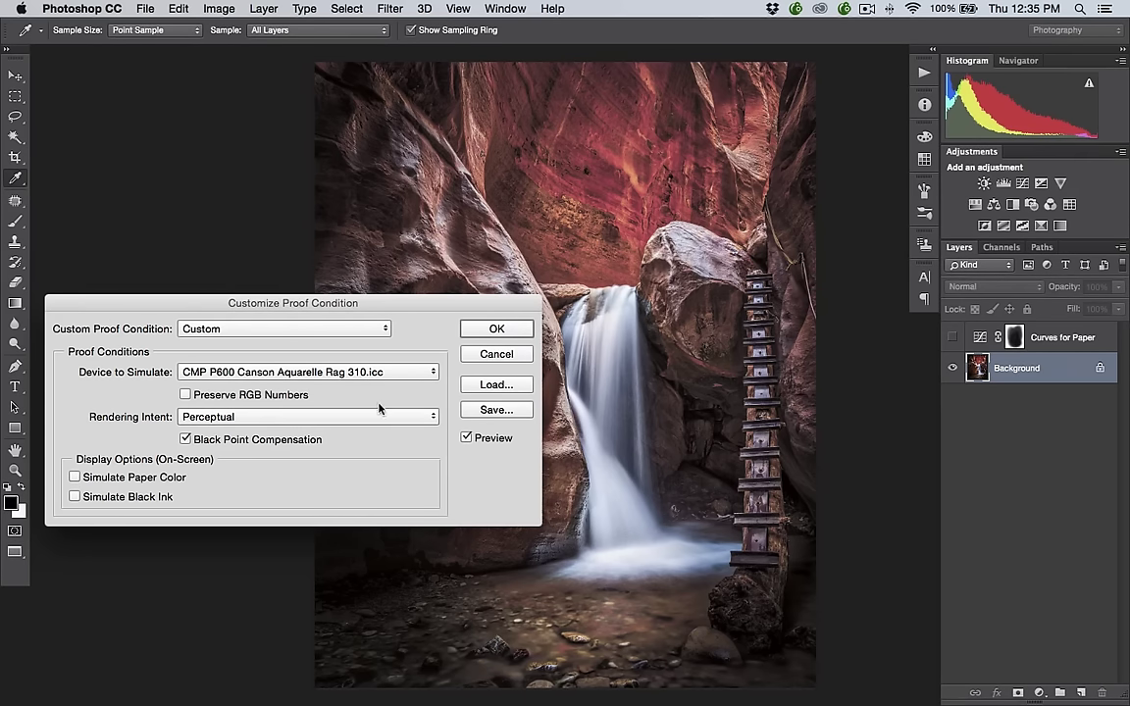
Step: Accept the proof condition and add a Curves adjustment layer above Background
left_click(497, 328)
key("w")
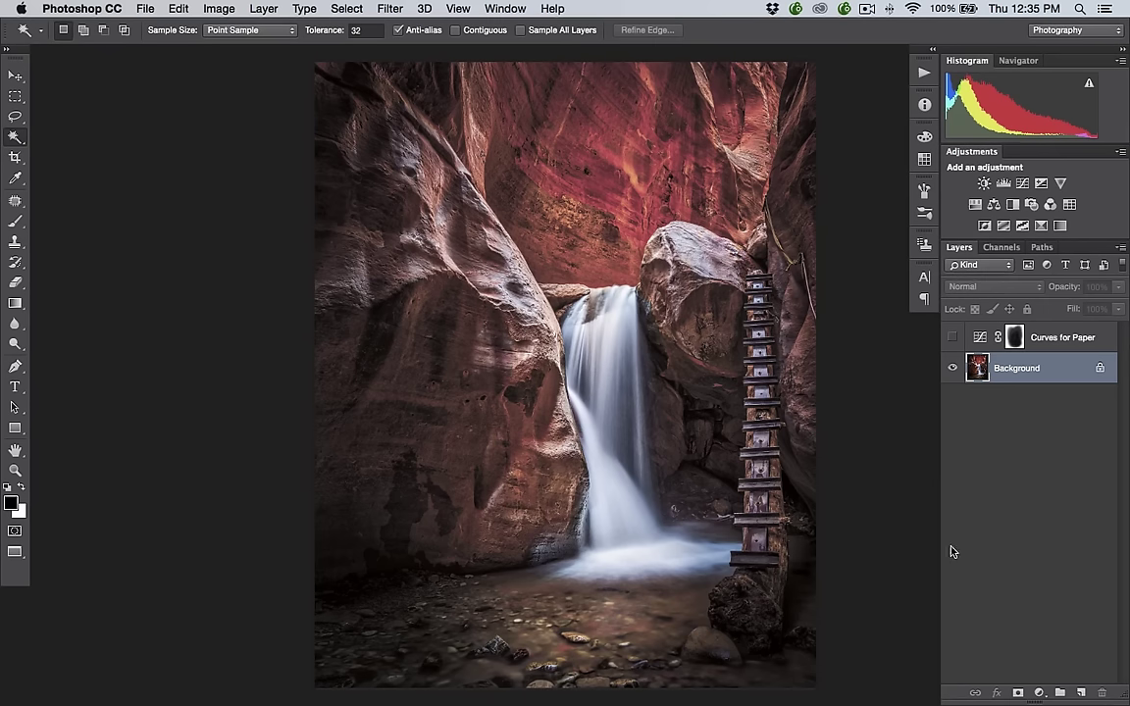
left_click(1078, 693)
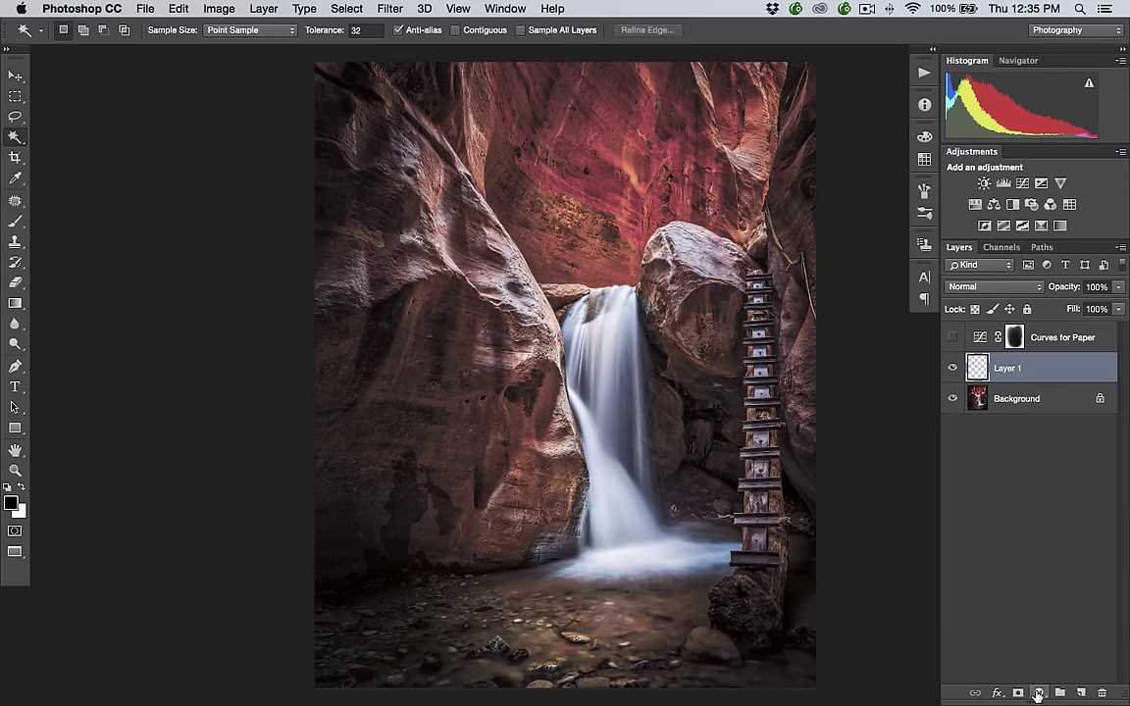
left_click(1039, 692)
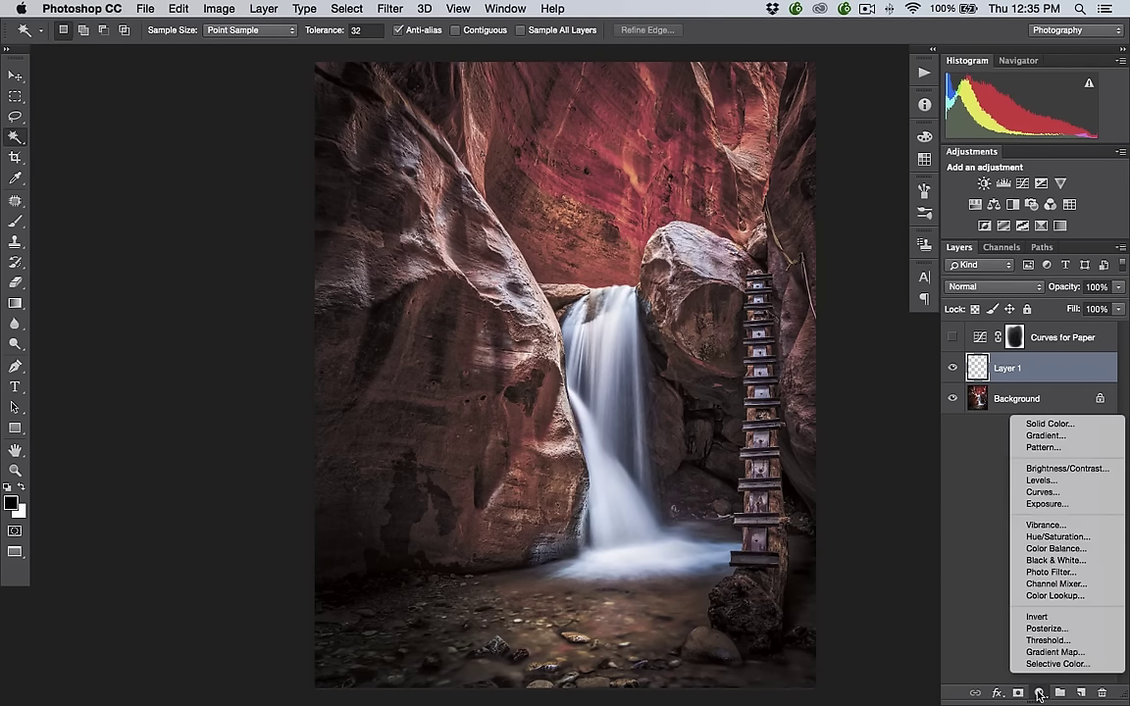
left_click(1042, 493)
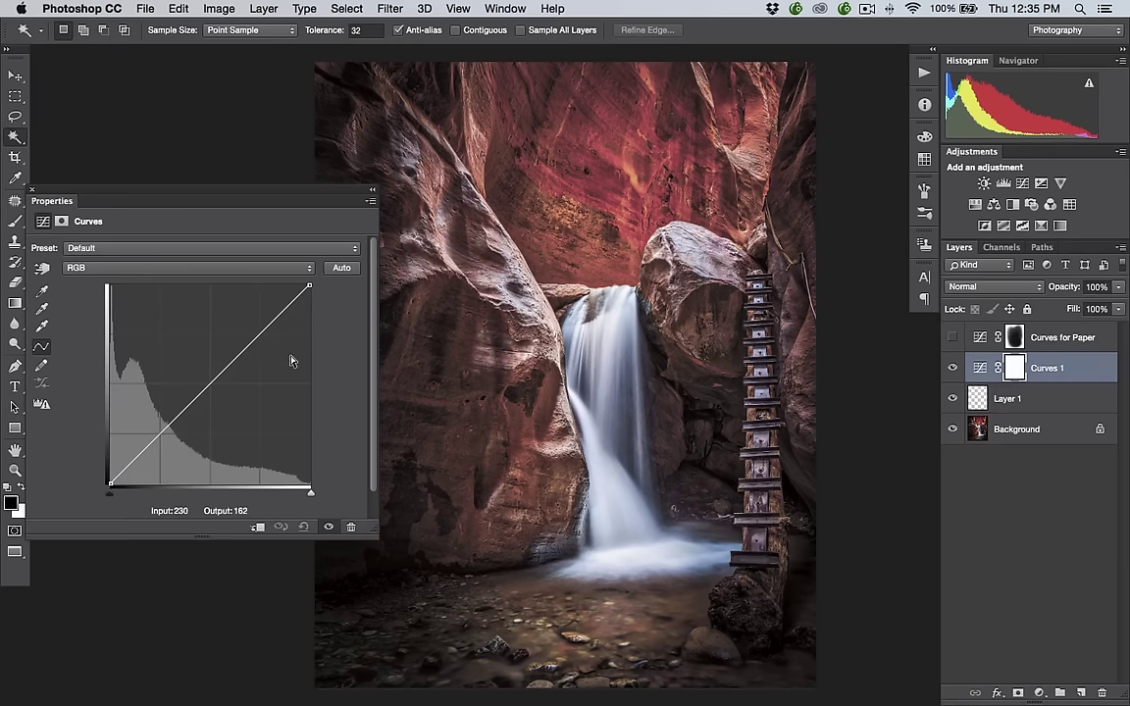
Step: Pull the curve down in the dark rocks (52→32) and up in the highlights (216→210)
left_click(41, 267)
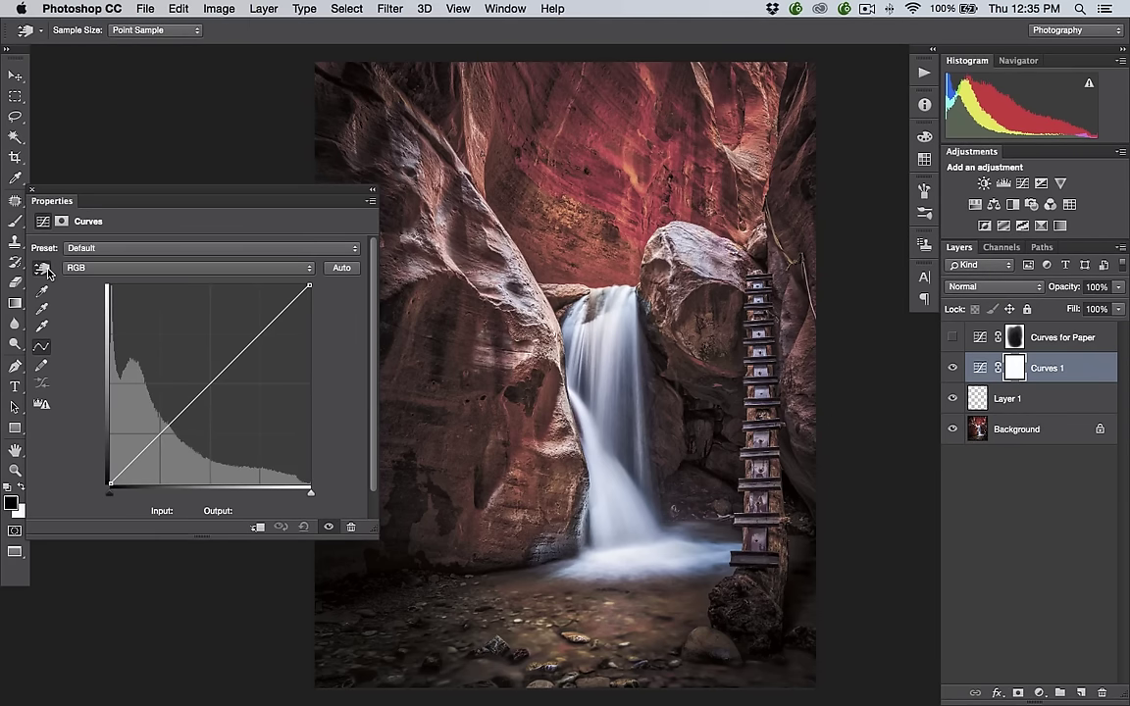
left_click_drag(802, 193, 802, 218)
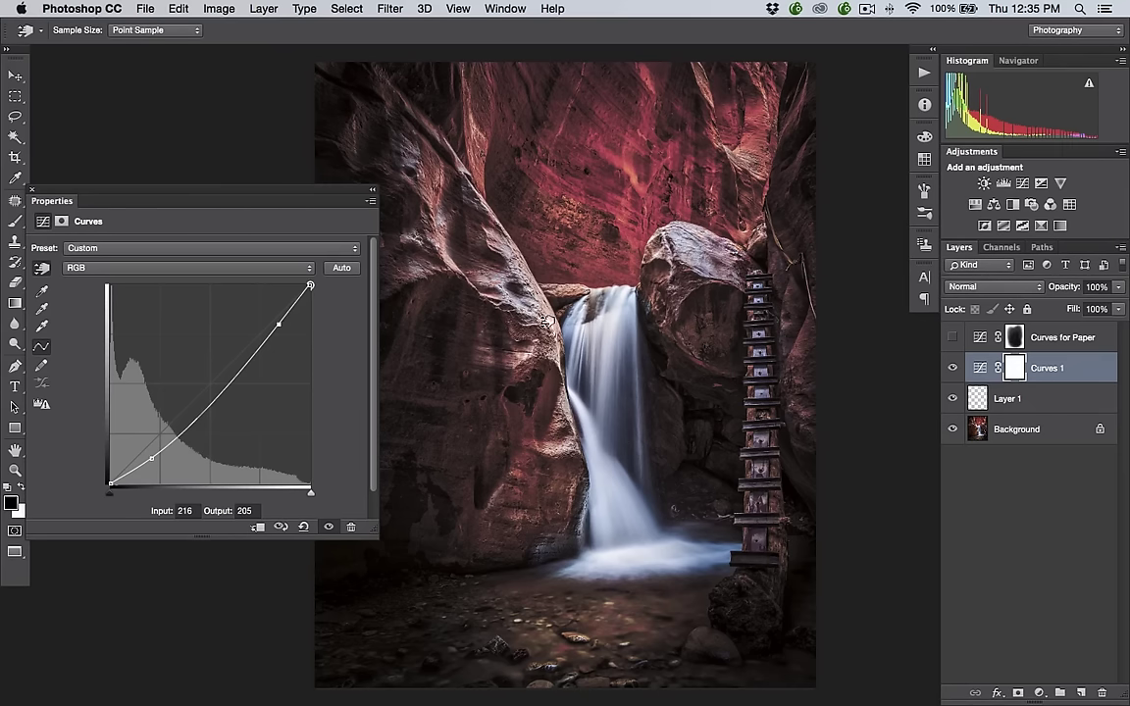
left_click_drag(547, 320, 545, 316)
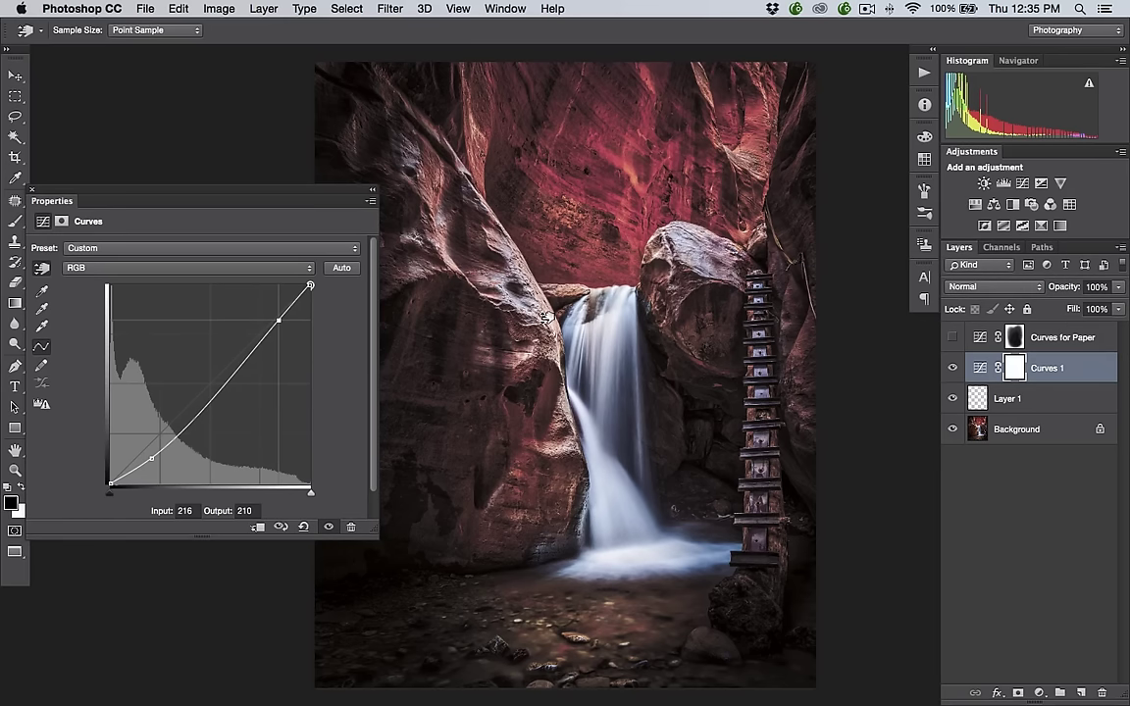
left_click(33, 190)
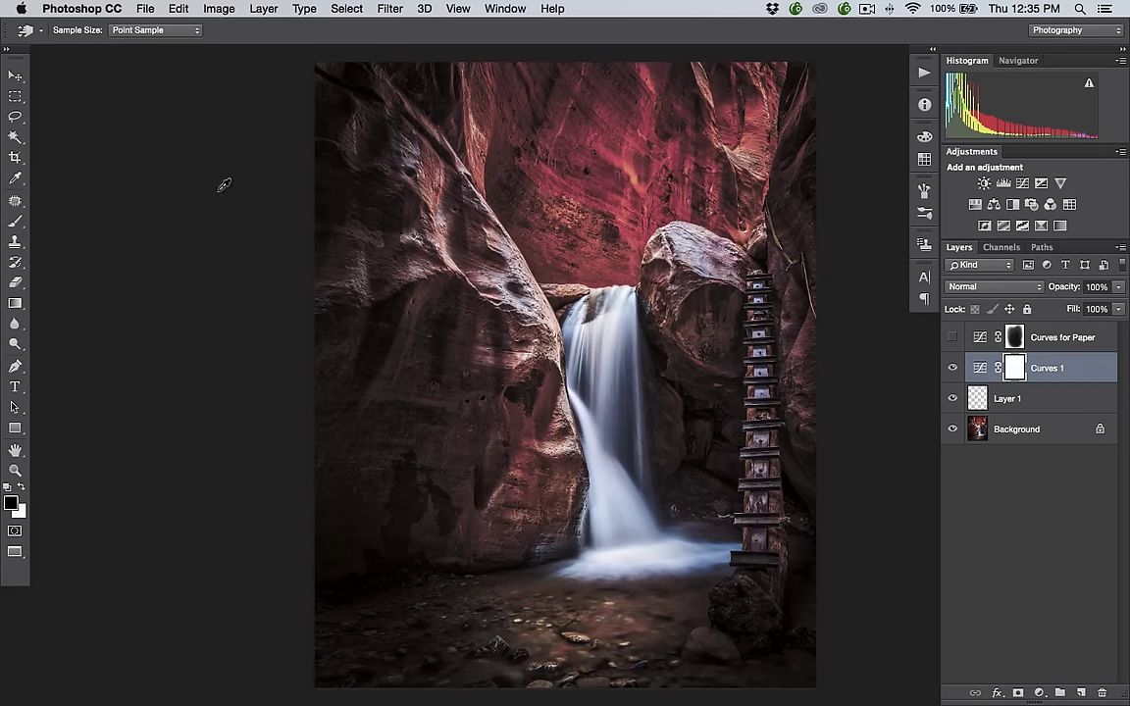
Step: Paint the Curves 1 mask over the left rock beside the waterfall with a smaller brush
left_click(954, 368)
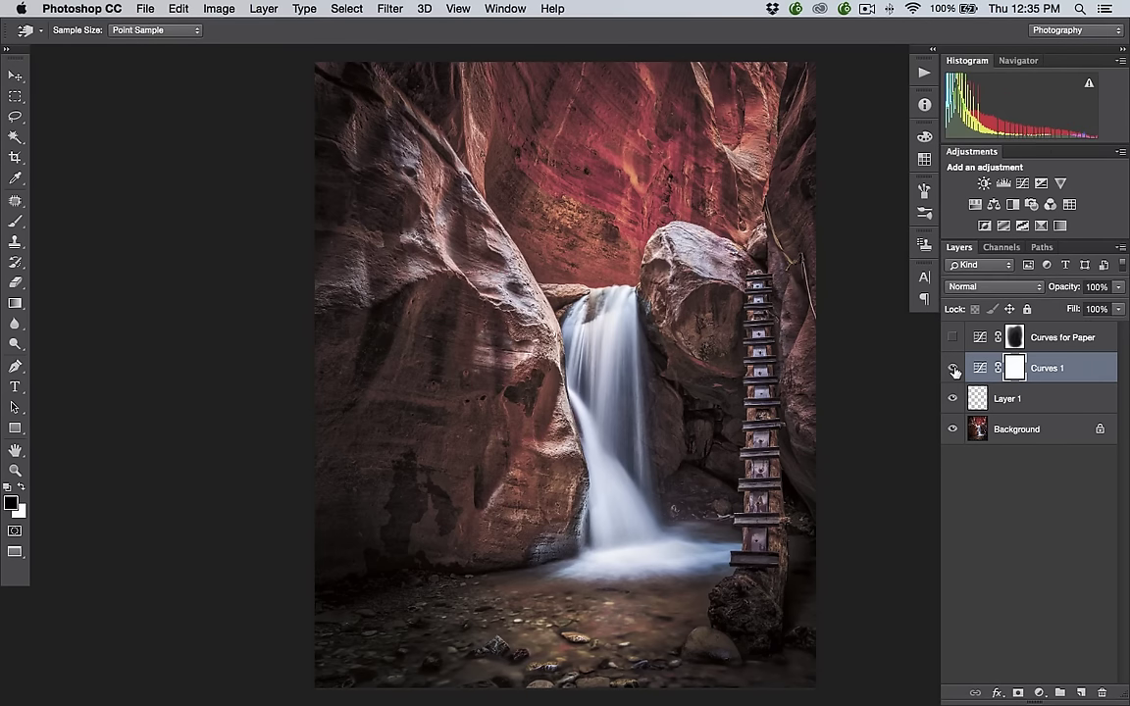
left_click(953, 368)
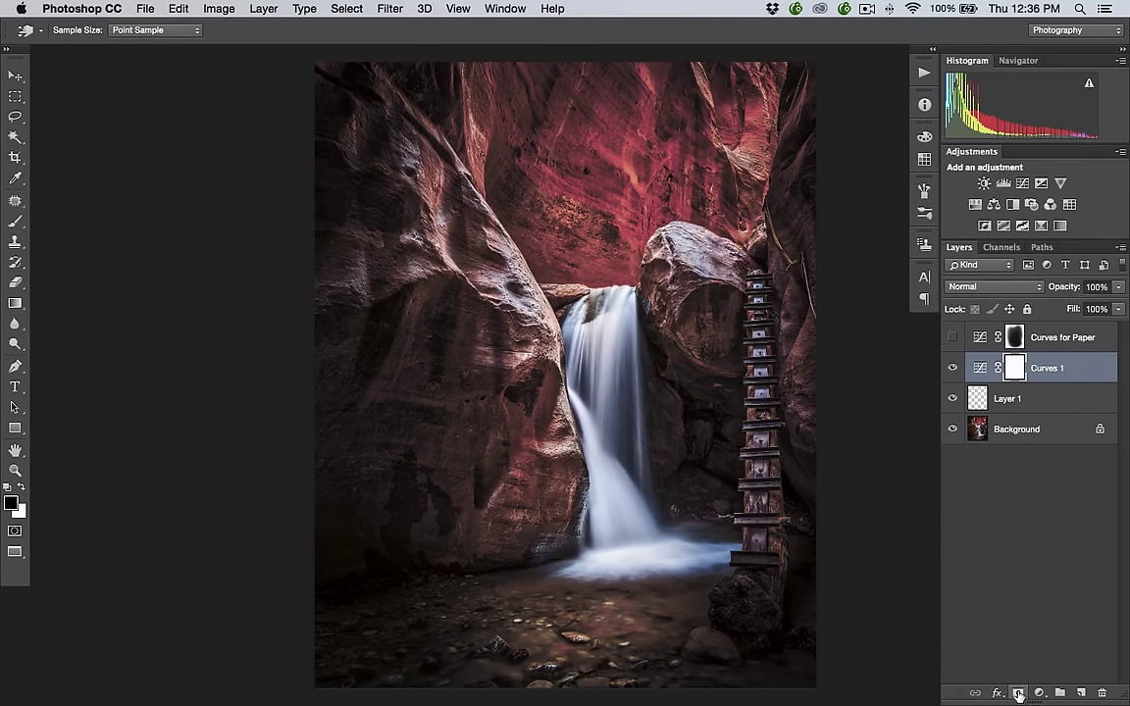
left_click(1016, 366)
key("b")
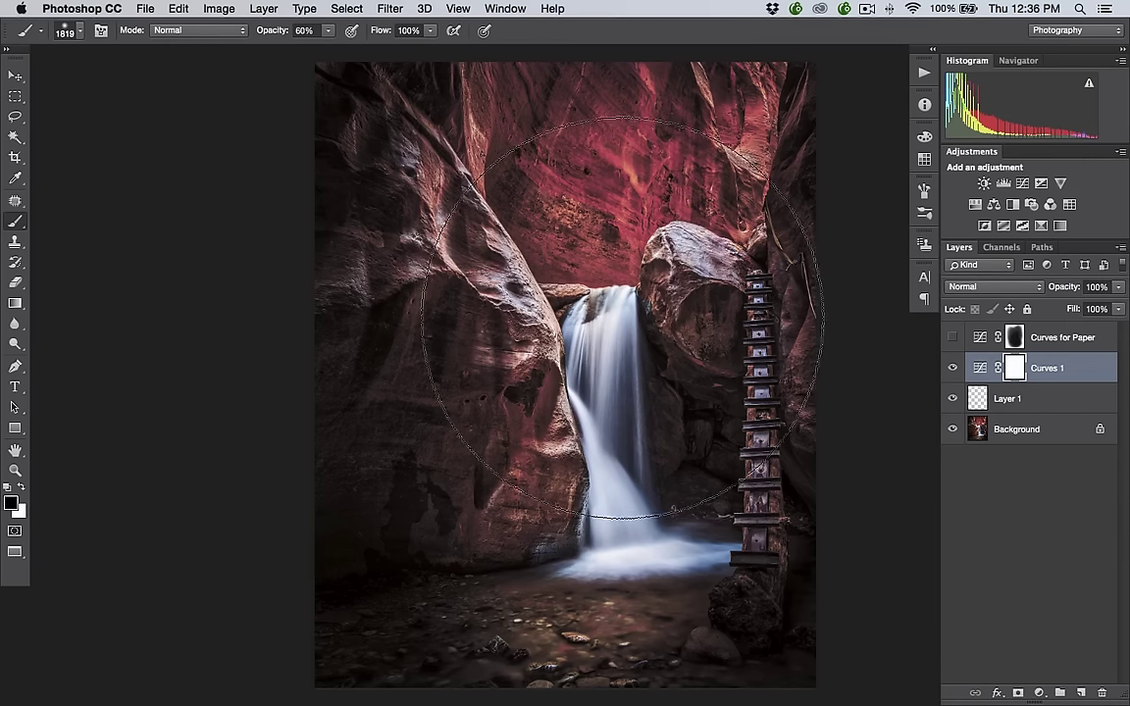
mouse_move(577, 328)
left_mouse_down()
mouse_move(452, 330)
mouse_move(447, 314)
left_mouse_up()
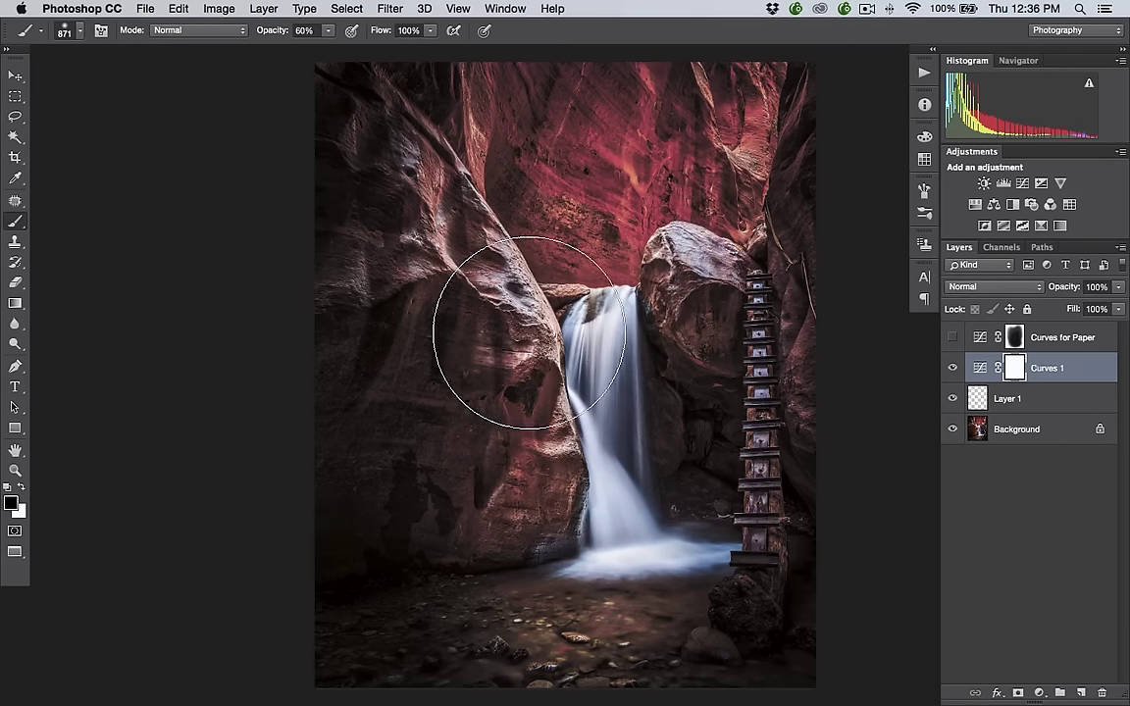
mouse_move(521, 232)
left_mouse_down()
mouse_move(543, 176)
mouse_move(454, 403)
mouse_move(530, 530)
mouse_move(654, 479)
mouse_move(626, 232)
mouse_move(480, 392)
mouse_move(496, 525)
mouse_move(675, 547)
mouse_move(686, 363)
mouse_move(496, 162)
mouse_move(454, 393)
mouse_move(480, 569)
mouse_move(441, 511)
left_mouse_up()
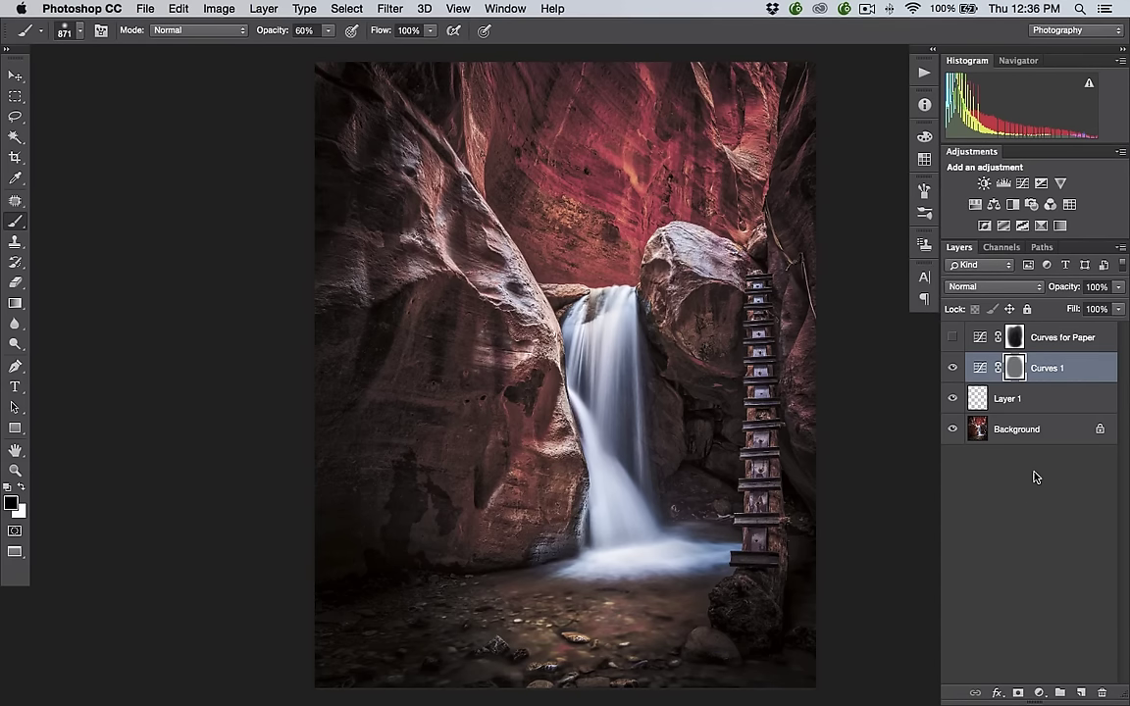
left_click(952, 368)
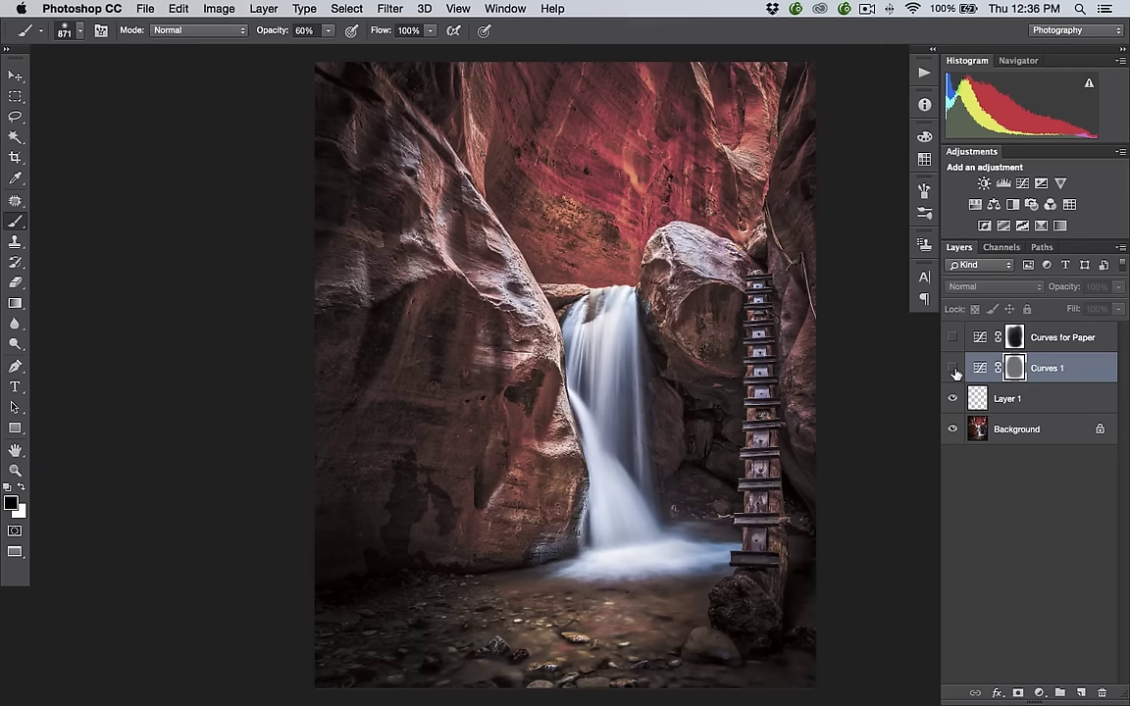
left_click(953, 368)
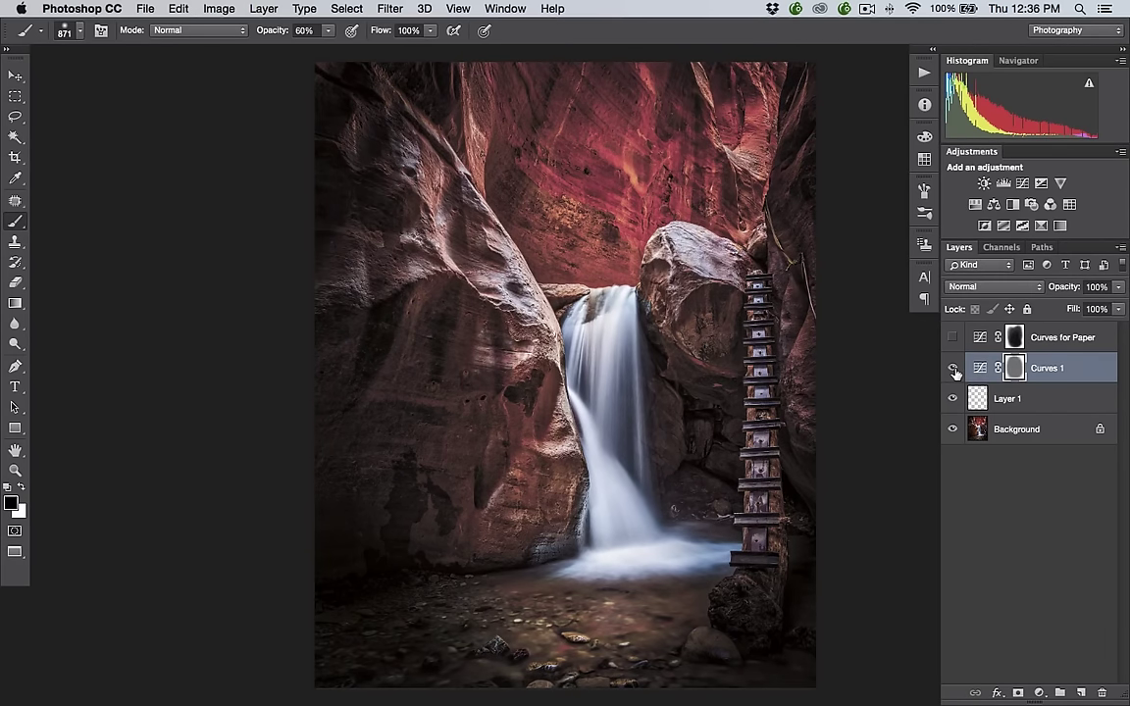
Step: Rename the curves layer to 'Curve for Canson'
double_click(1048, 368)
type("Curve")
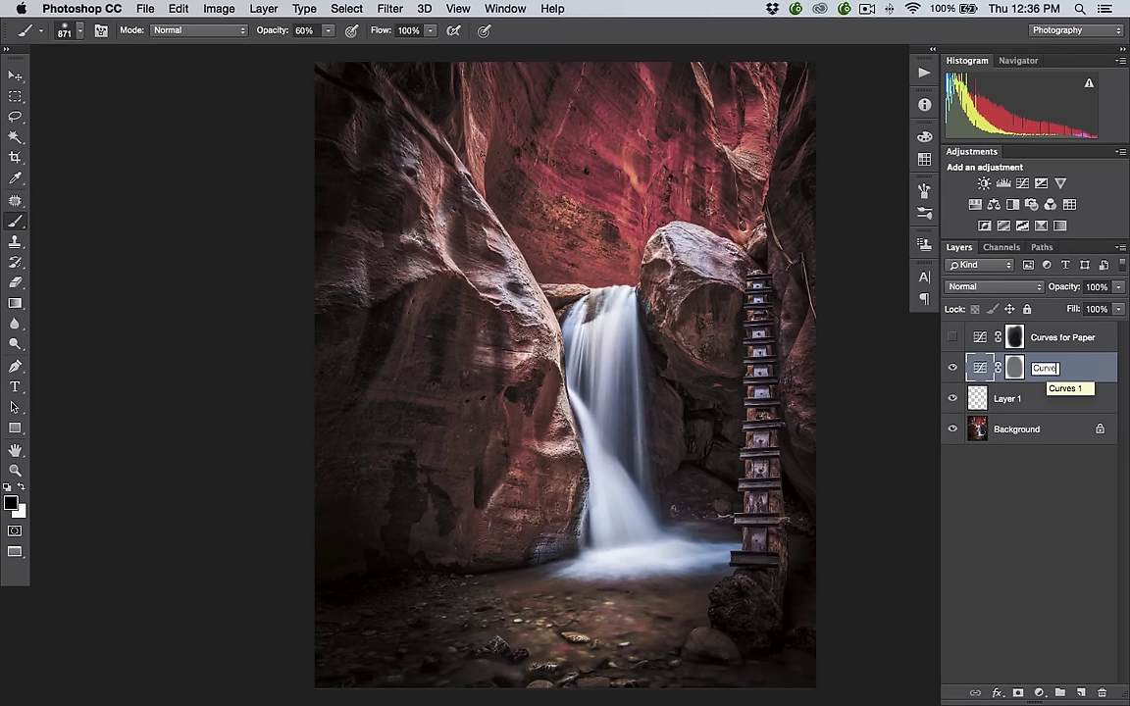
type(" for Canson")
key("Return")
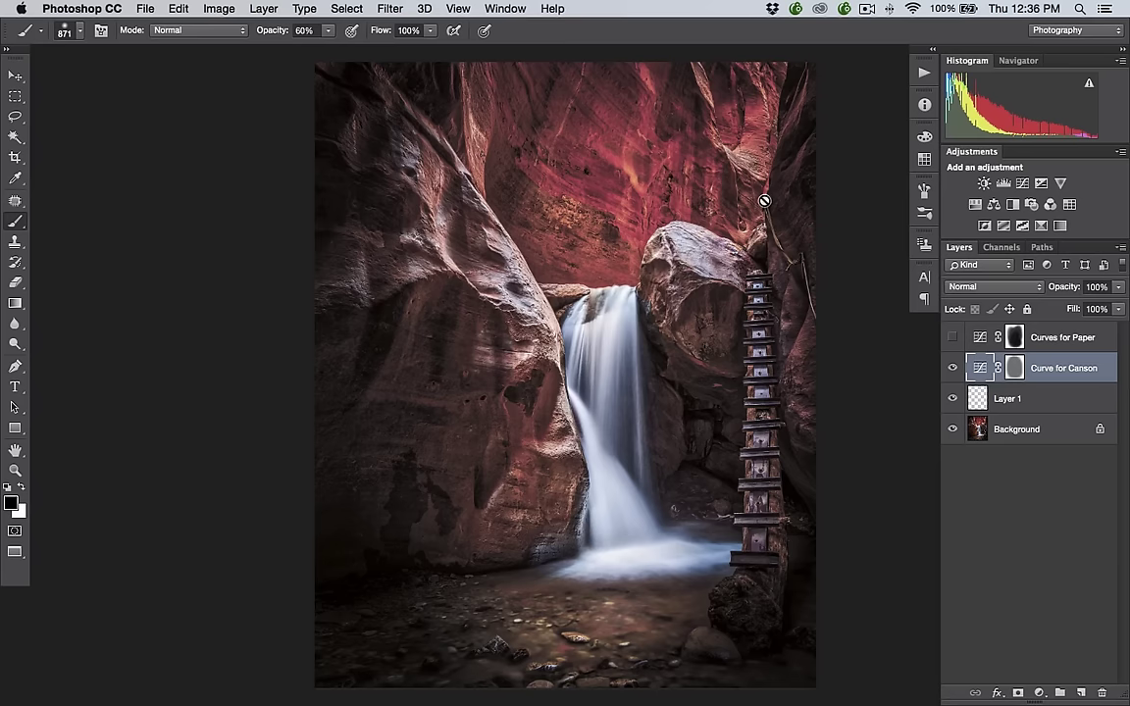
Step: Print with Photoshop Manages Colors and the CMP P600 Canson Aquarelle Rag 310.icc profile
key("super+p")
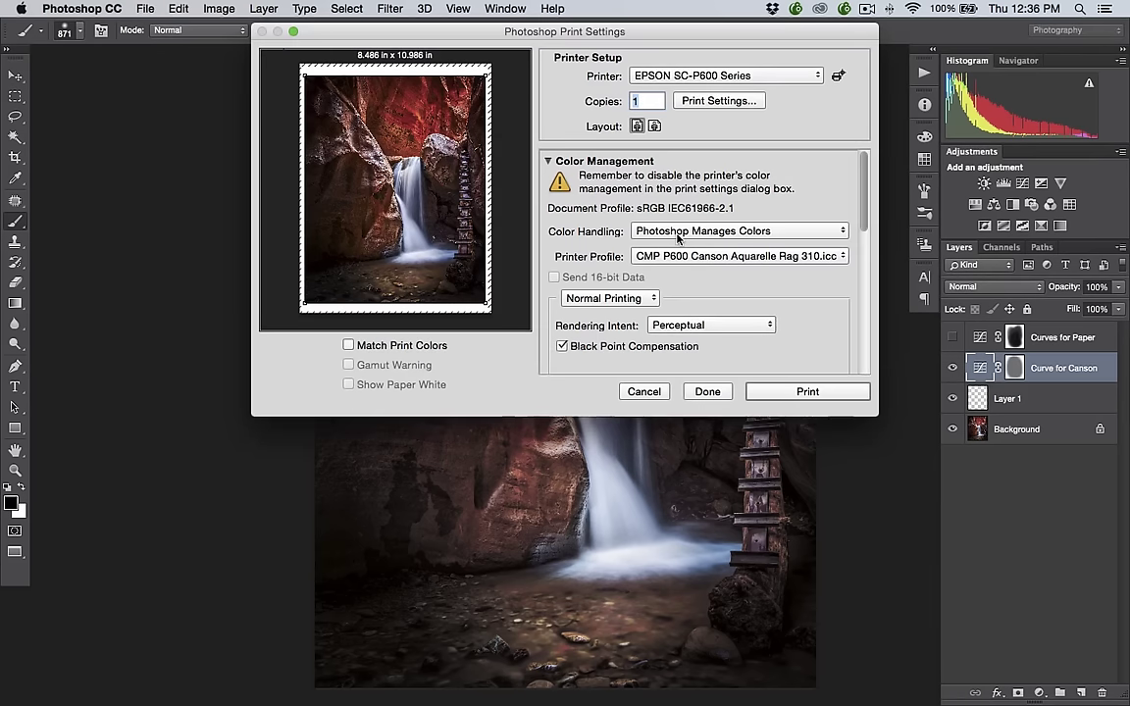
left_click(758, 229)
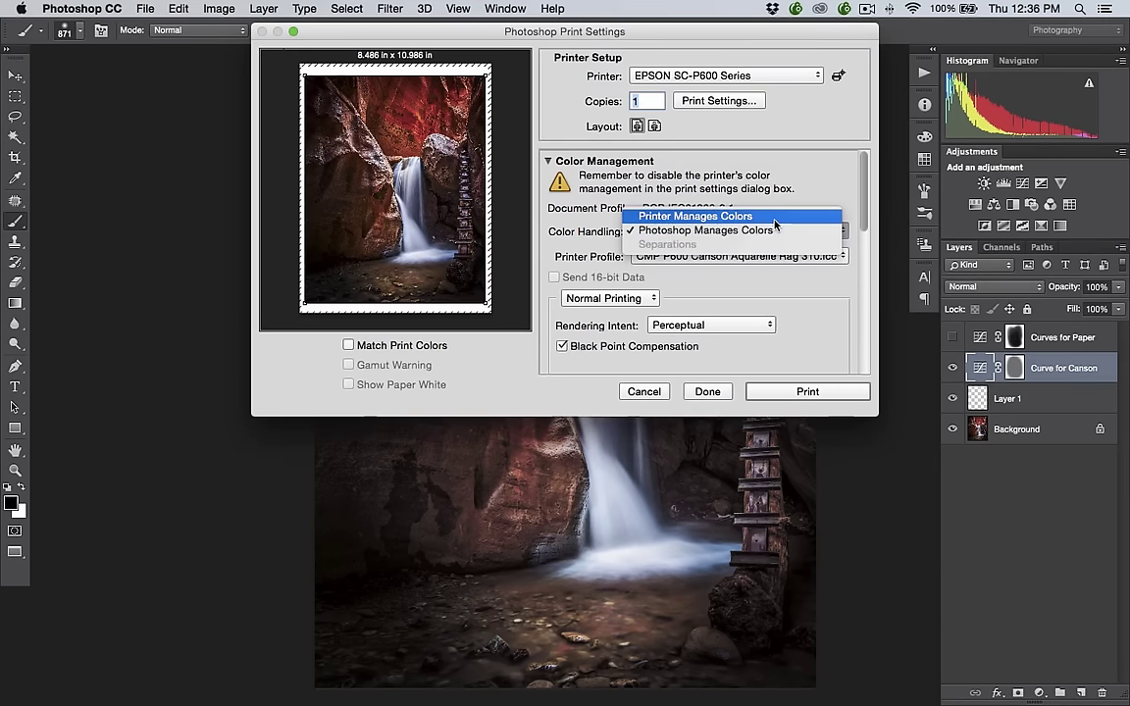
left_click(774, 217)
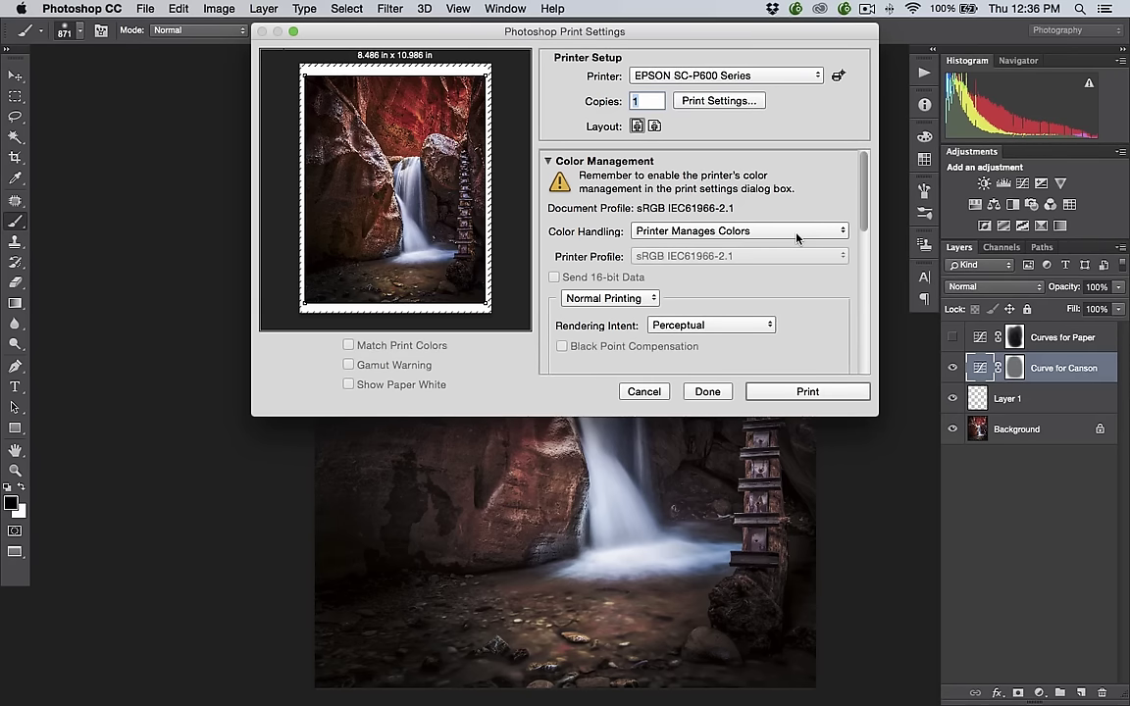
left_click(797, 236)
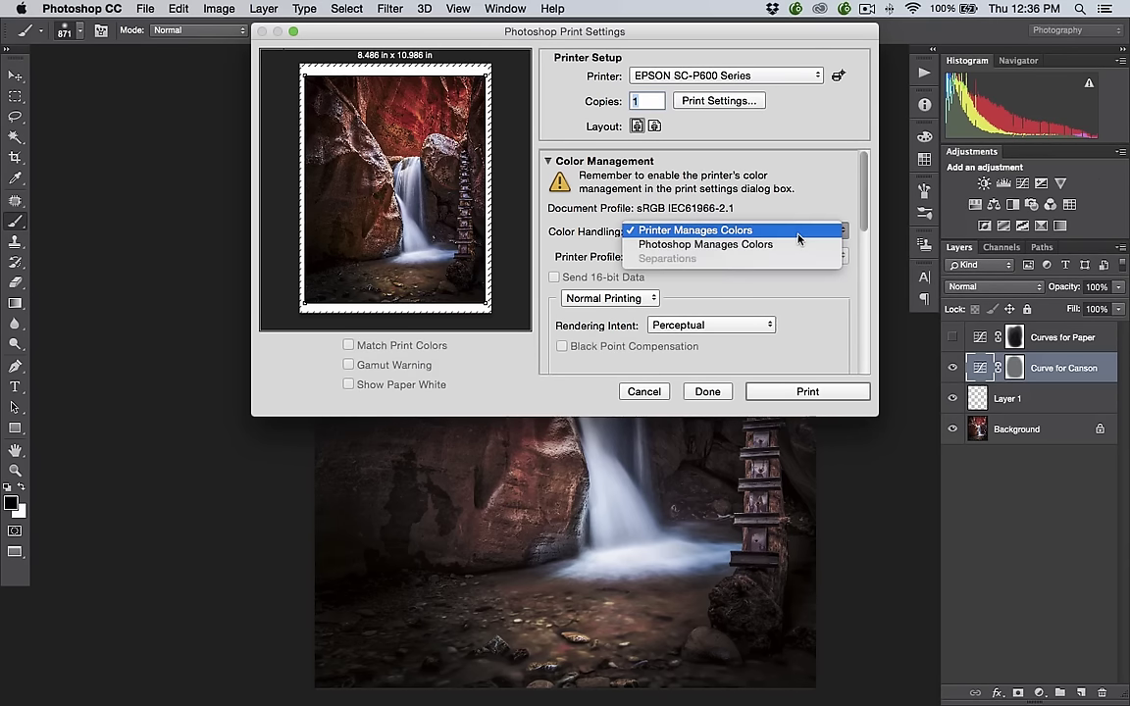
left_click(797, 246)
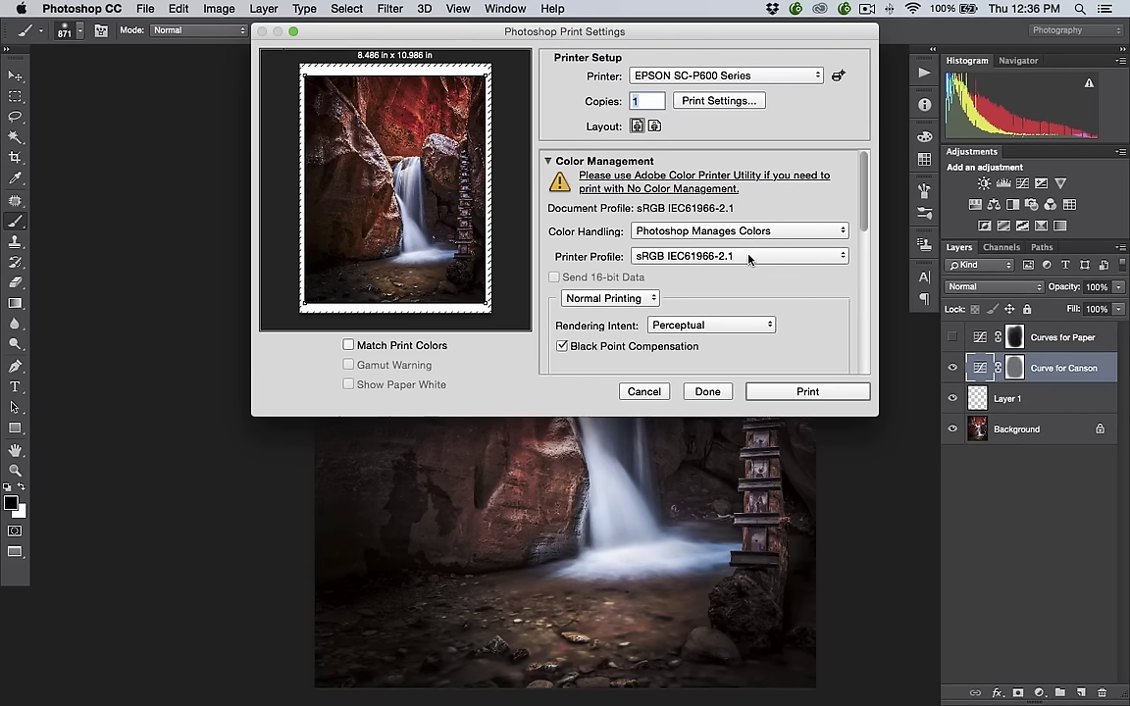
left_click(750, 257)
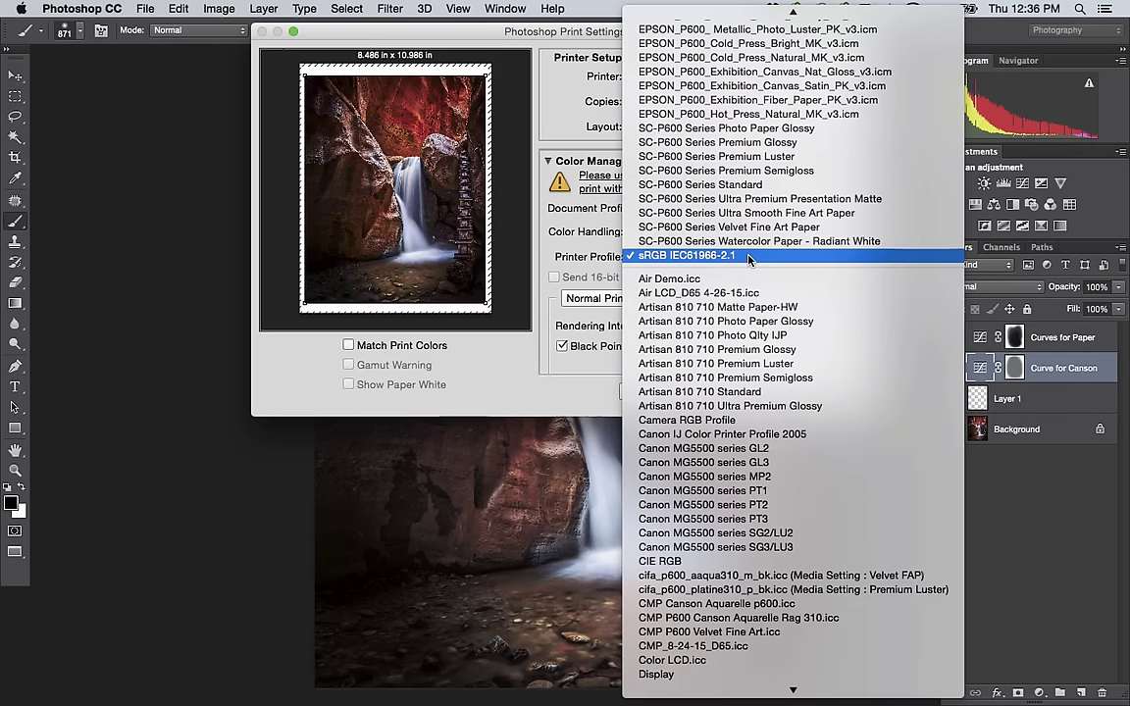
left_click(699, 618)
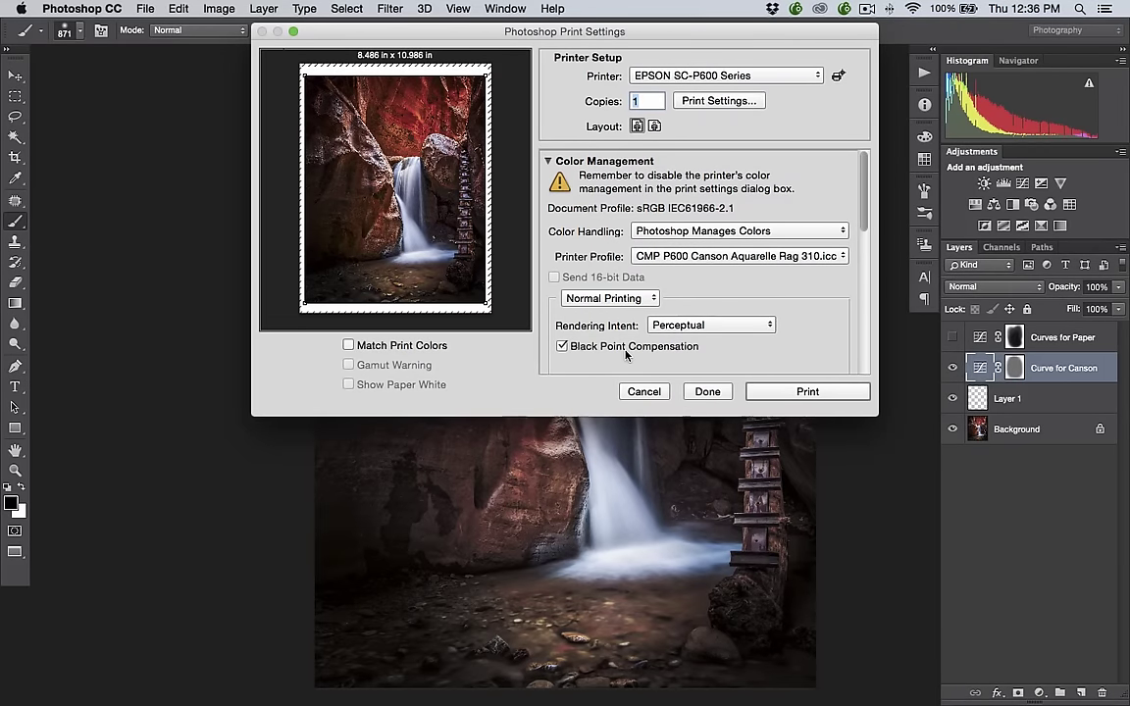
left_click(720, 101)
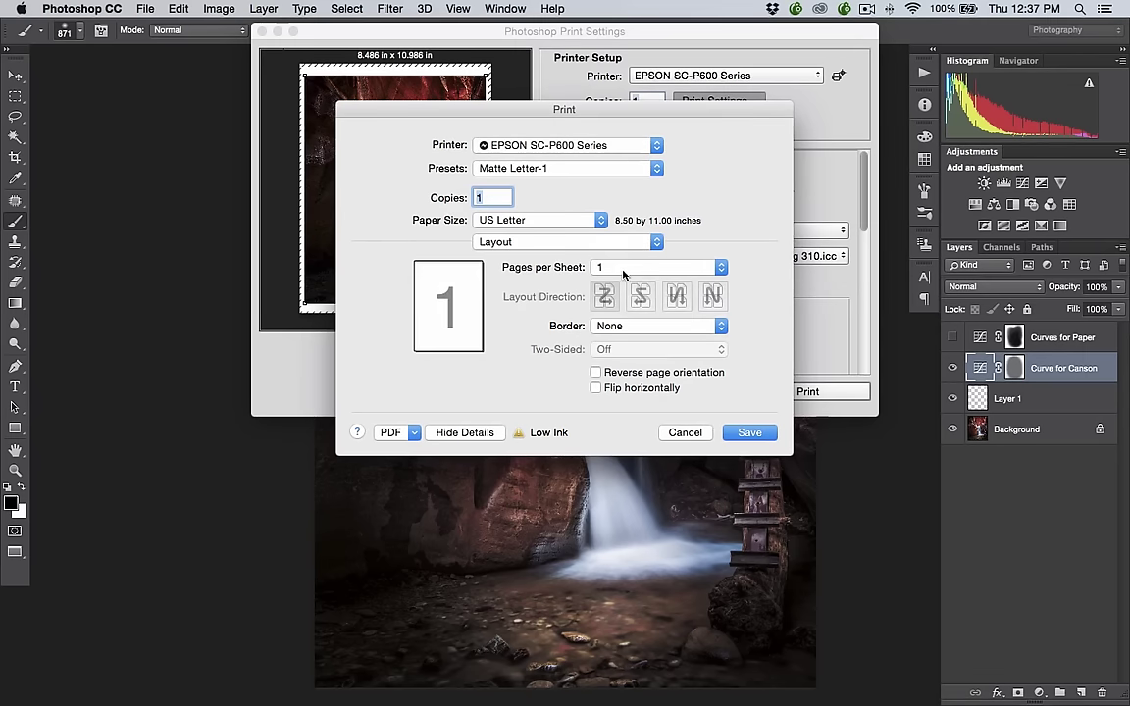
Step: Save the printer's settings with its colour mode turned off
left_click(591, 245)
left_click(575, 308)
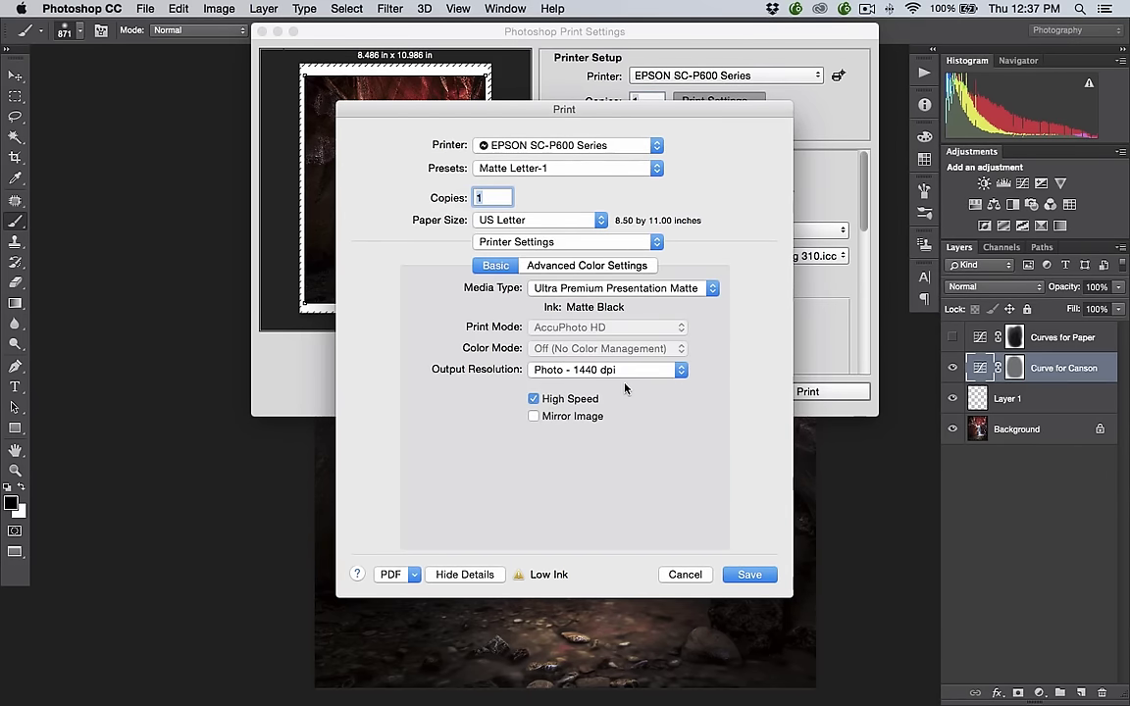
left_click(748, 574)
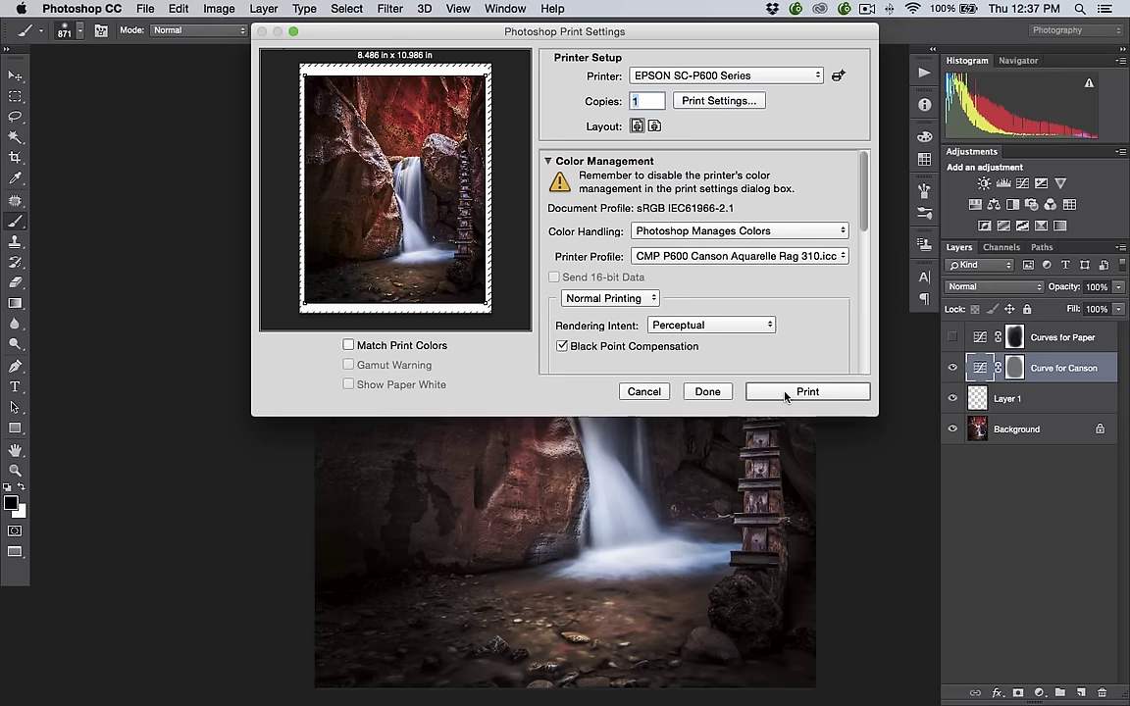
Step: Send the image to print, then show the 'Let's put these profiles to work!' slide in Preview
left_click(785, 394)
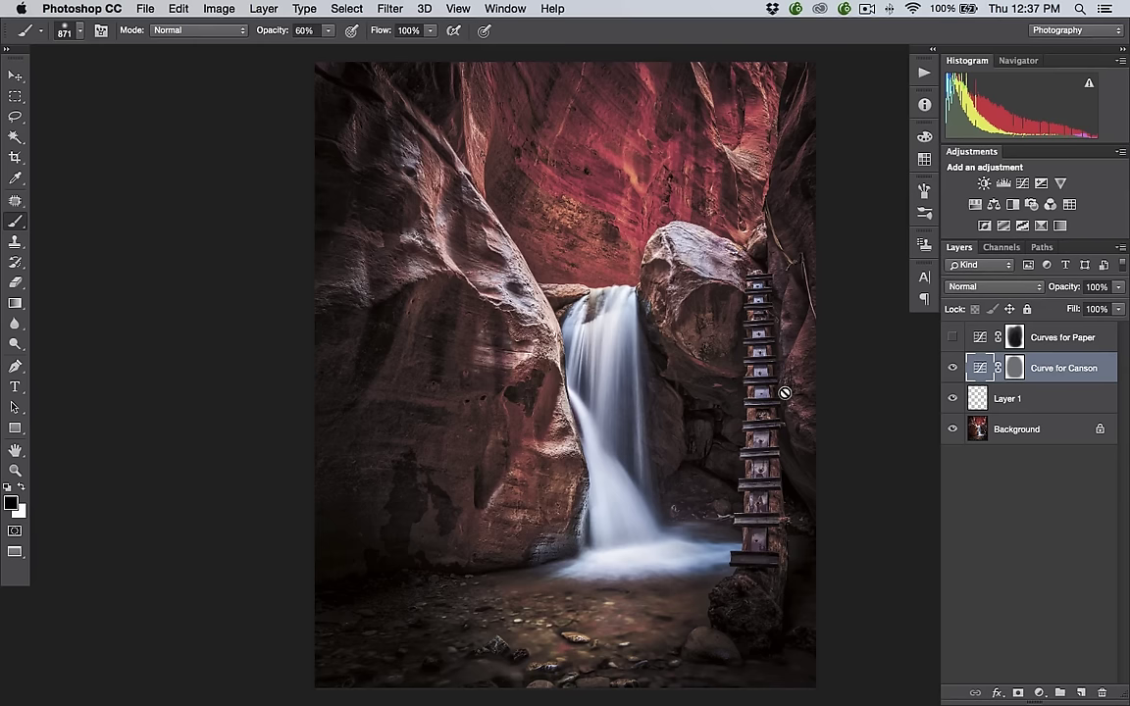
key("super+Tab")
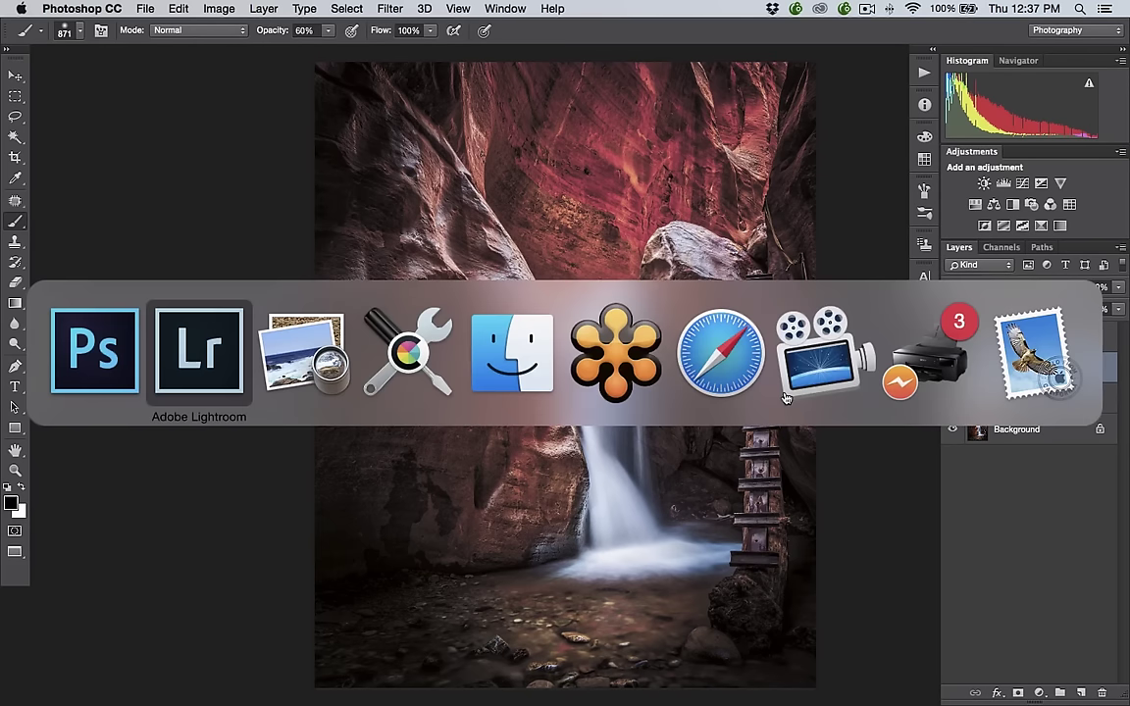
key("super+Tab")
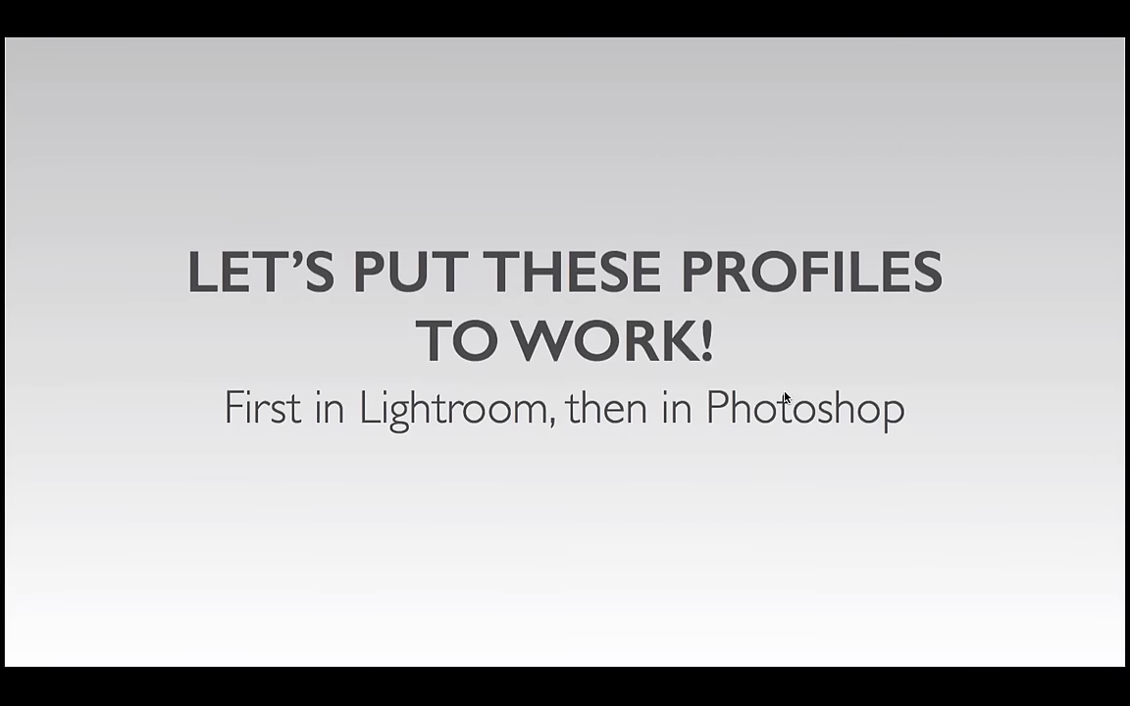